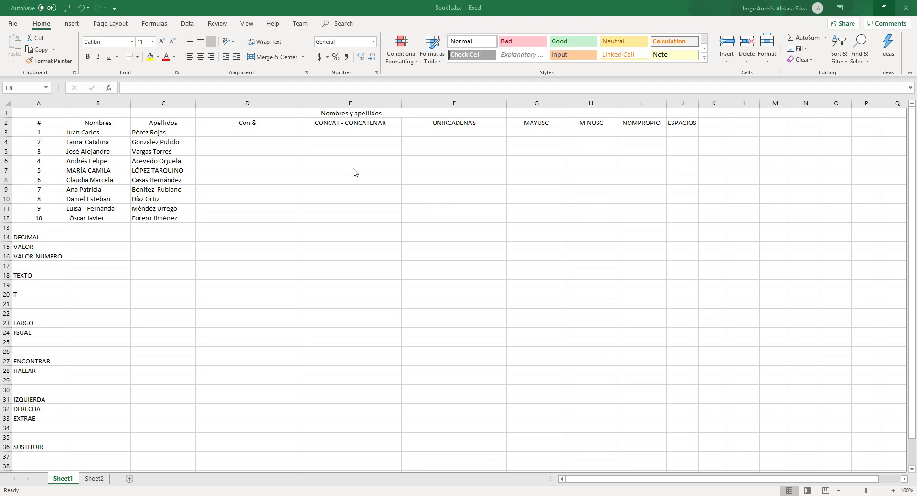
pyautogui.scroll(-1, 354, 172)
pyautogui.scroll(1, 354, 172)
pyautogui.click(305, 134)
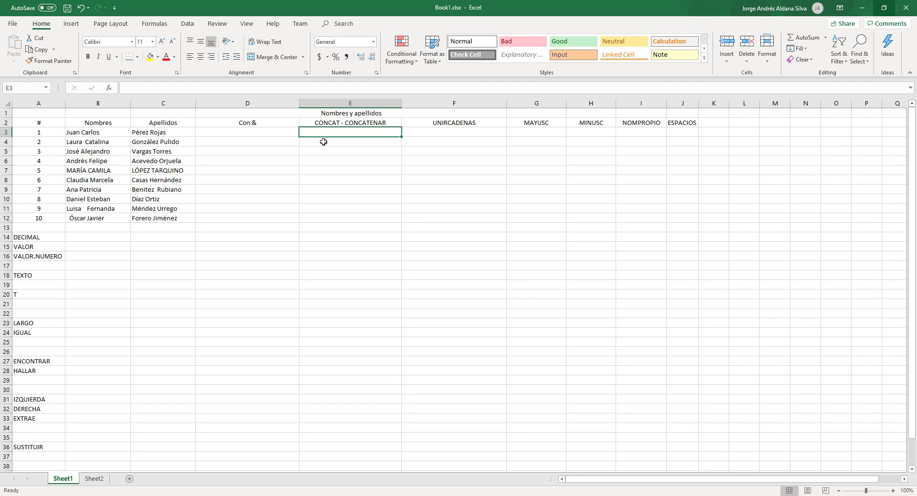
# Step: Enter the formula =B3&" "&C3 in cell D3 to join the first name and surname with a space
pyautogui.click(288, 134)
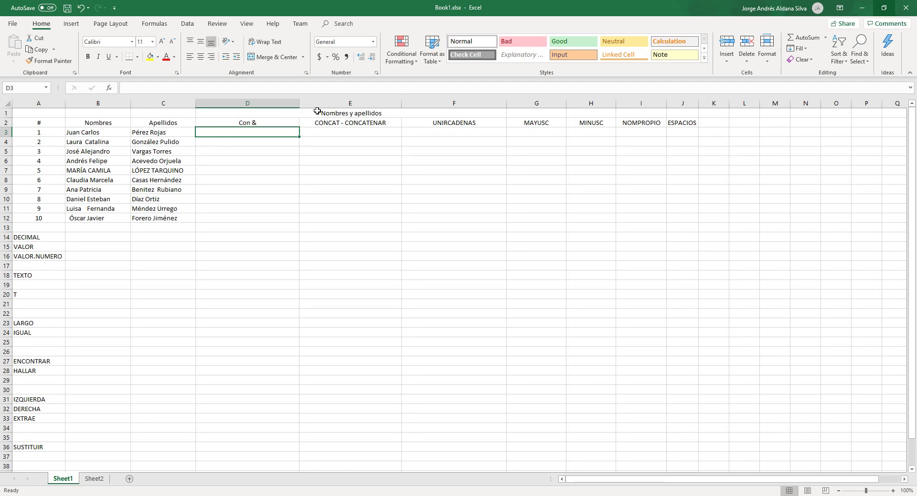
pyautogui.write('=')
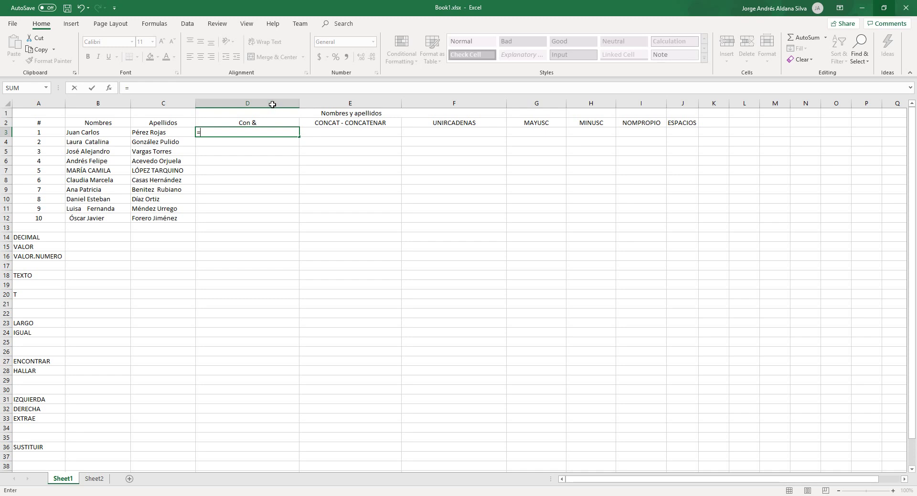
pyautogui.click(109, 135)
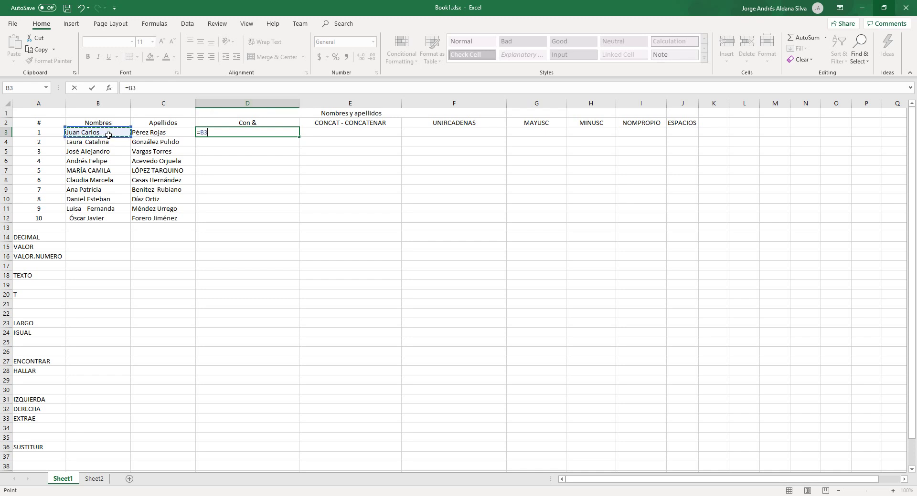
pyautogui.write('&" "&')
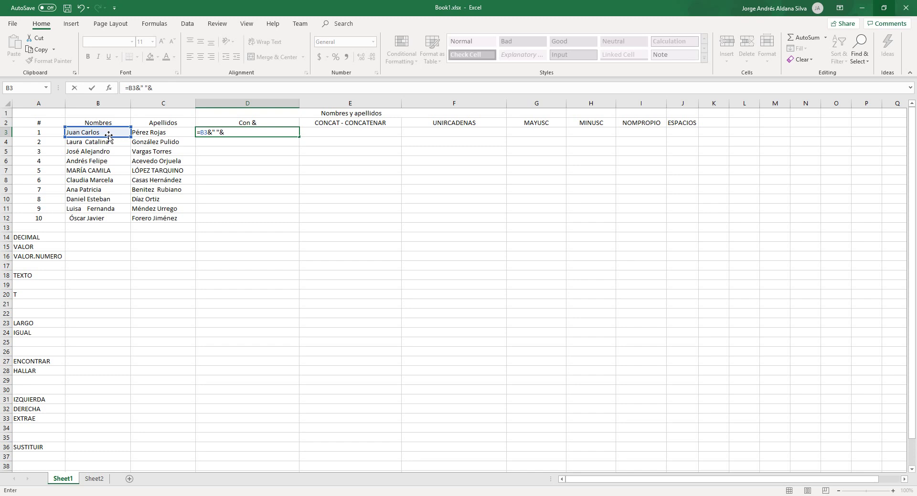
pyautogui.click(153, 132)
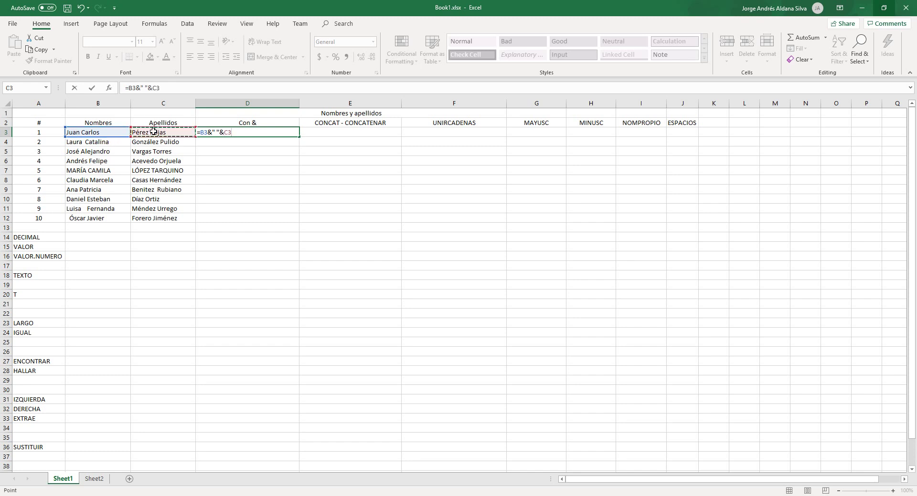
pyautogui.press('Return')
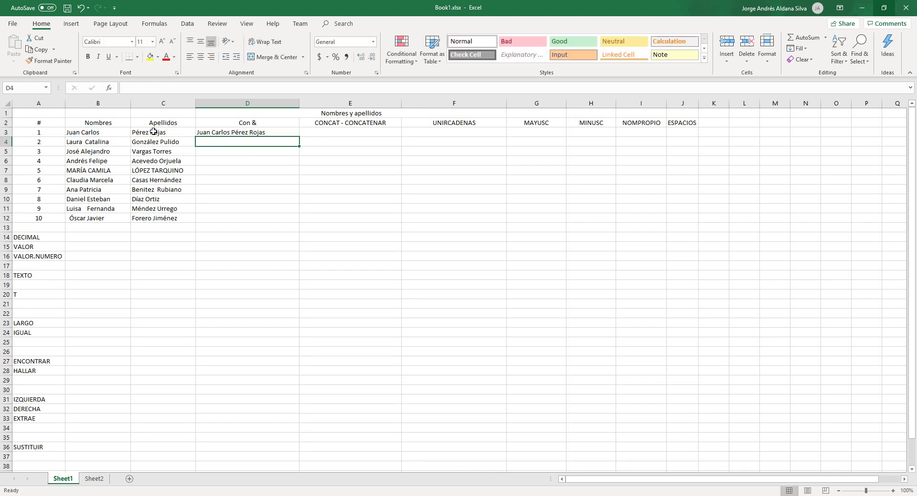
# Step: Review the joining formula in D3 and fill it down through D12
pyautogui.click(240, 132)
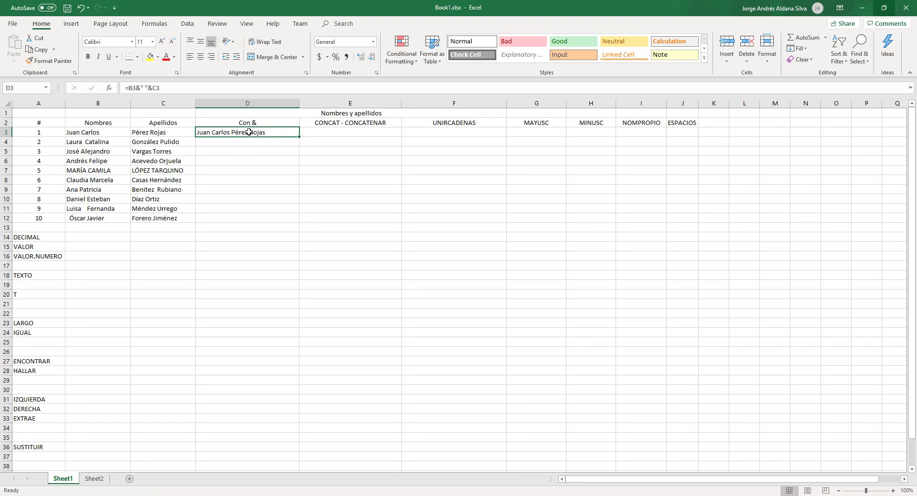
pyautogui.click(145, 88)
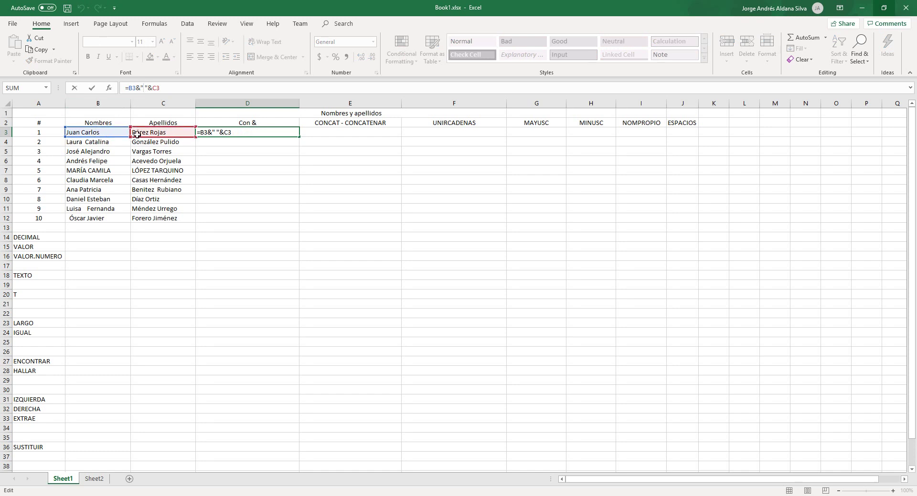
pyautogui.click(240, 130)
pyautogui.press('Return')
pyautogui.click(297, 135)
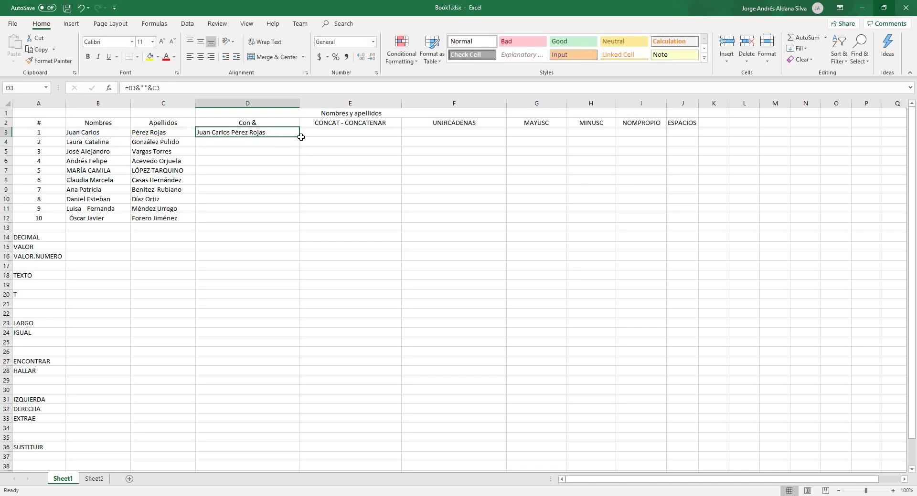
pyautogui.moveTo(299, 137); pyautogui.dragTo(295, 222)
pyautogui.click(244, 161)
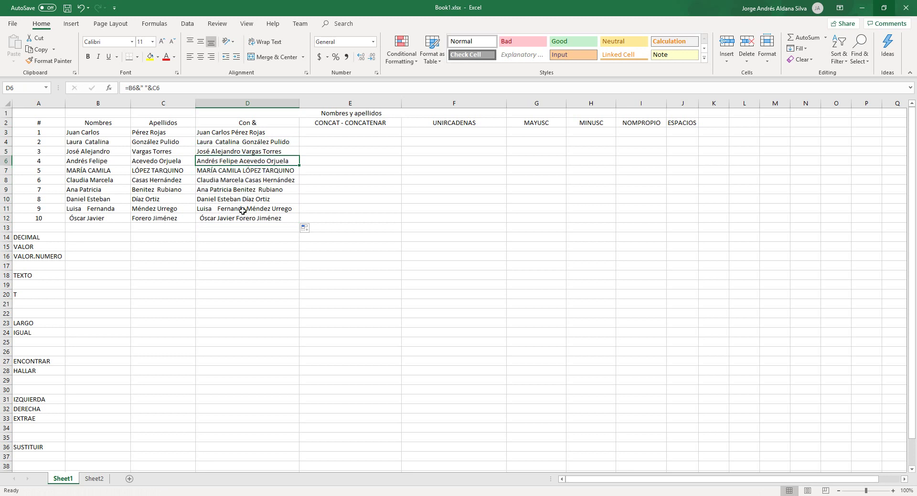
# Step: Enter =CONCAT(B3;" ";C3) in cell E3 and fill it down through E12
pyautogui.click(325, 135)
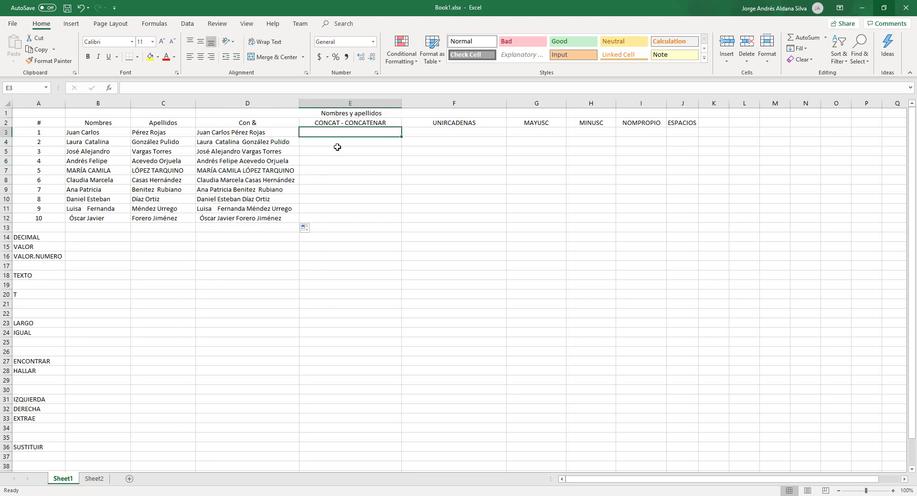
pyautogui.write('=CONC')
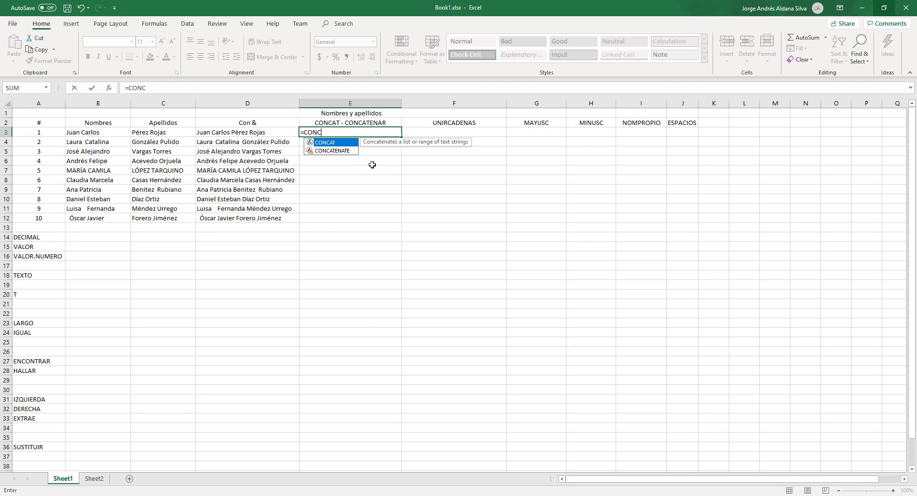
pyautogui.press('Tab')
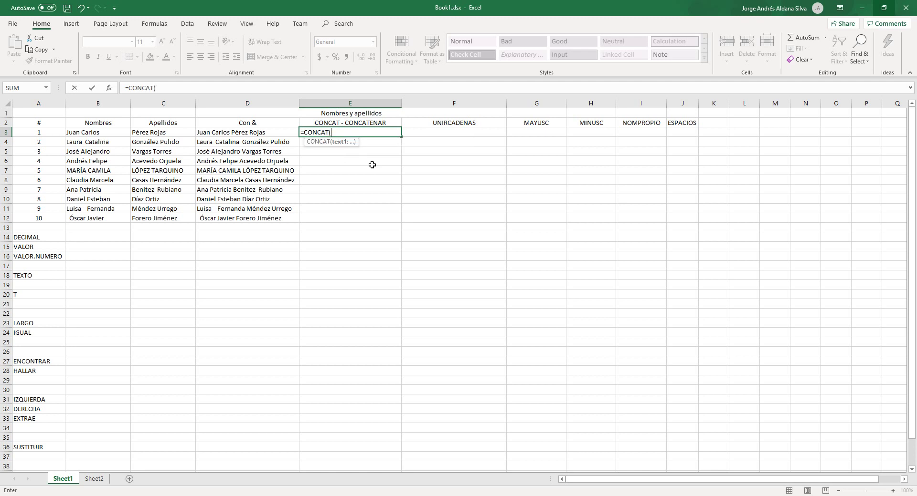
pyautogui.click(105, 132)
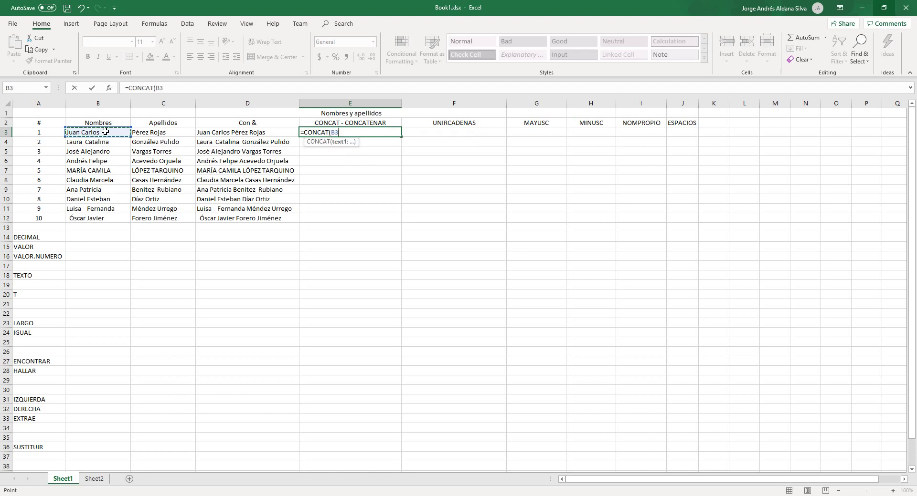
pyautogui.write(';" ";')
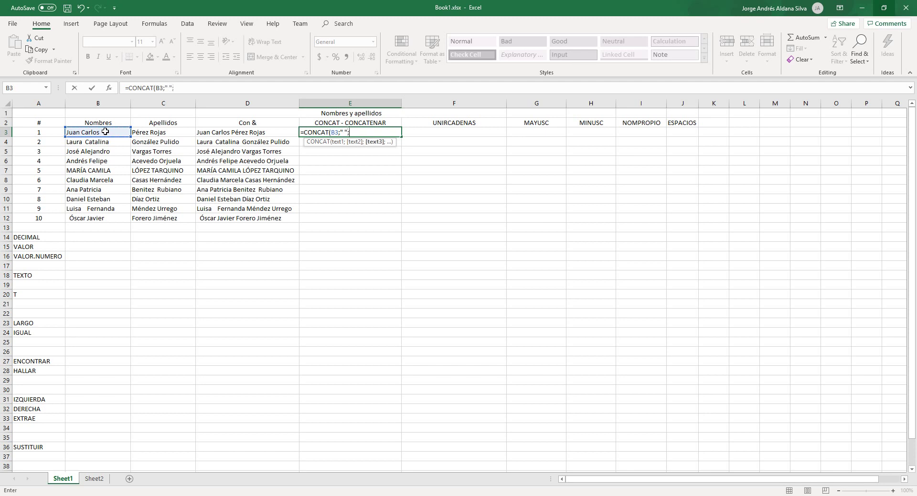
pyautogui.click(138, 133)
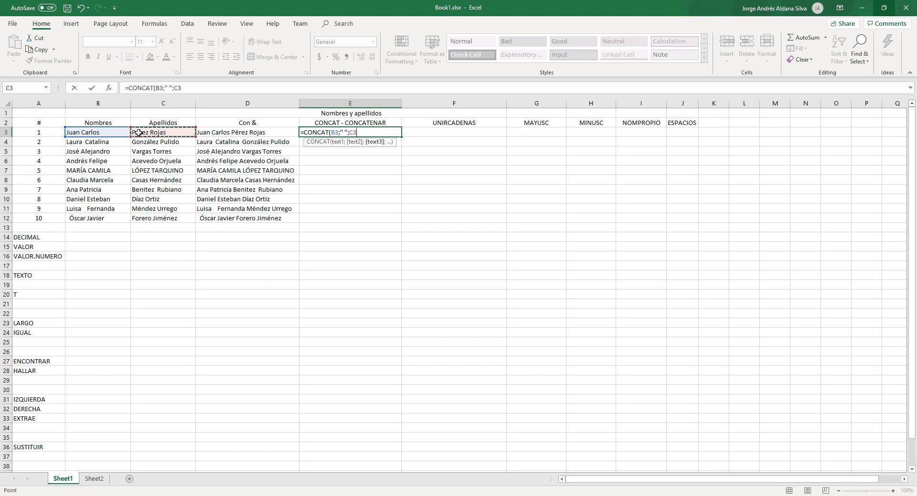
pyautogui.write(')')
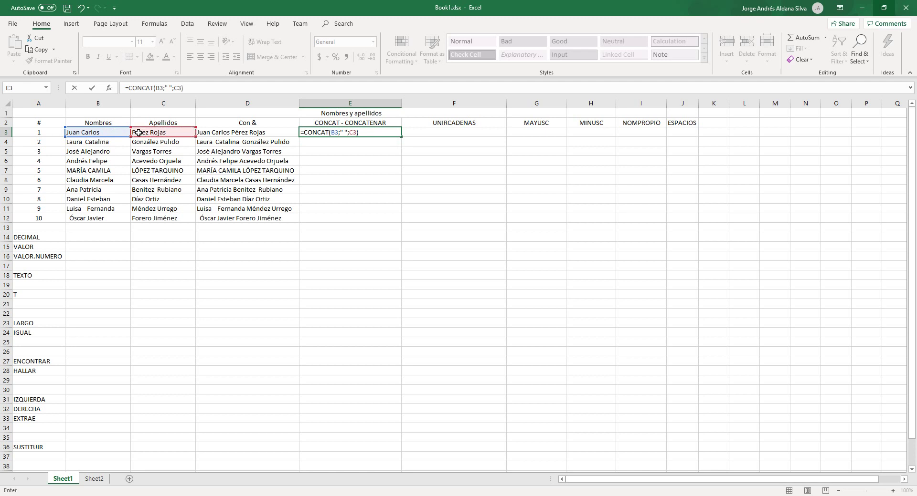
pyautogui.hotkey('ctrl', 'Return')
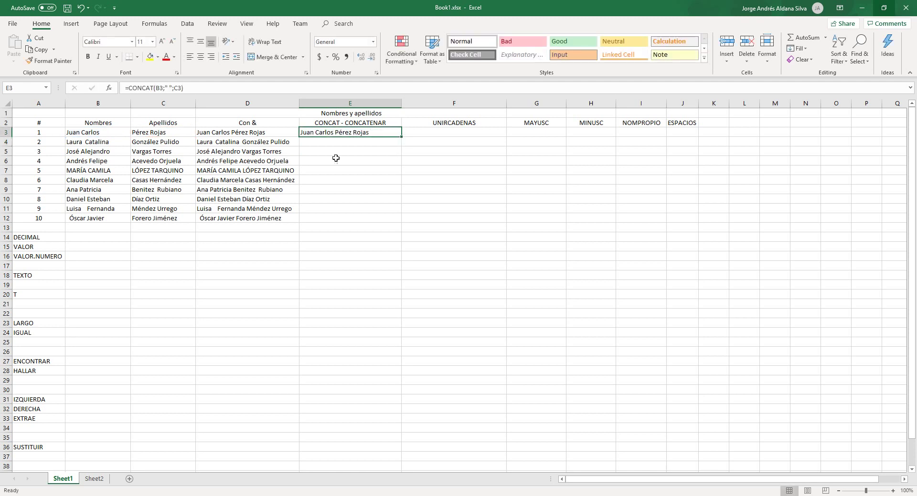
pyautogui.doubleClick(402, 137)
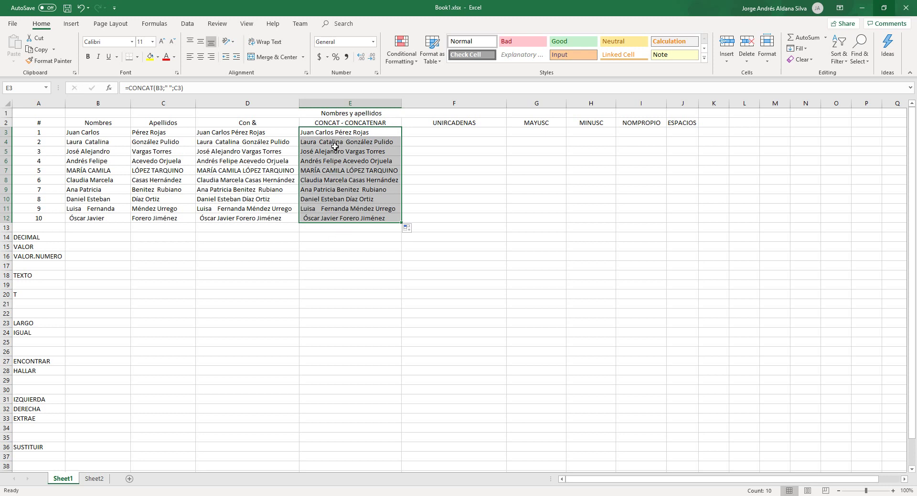
# Step: Enter =TEXTJOIN(" ";TRUE;B3:C3) in cell F3 under UNIRCADENAS, ignoring empty cells
pyautogui.click(413, 133)
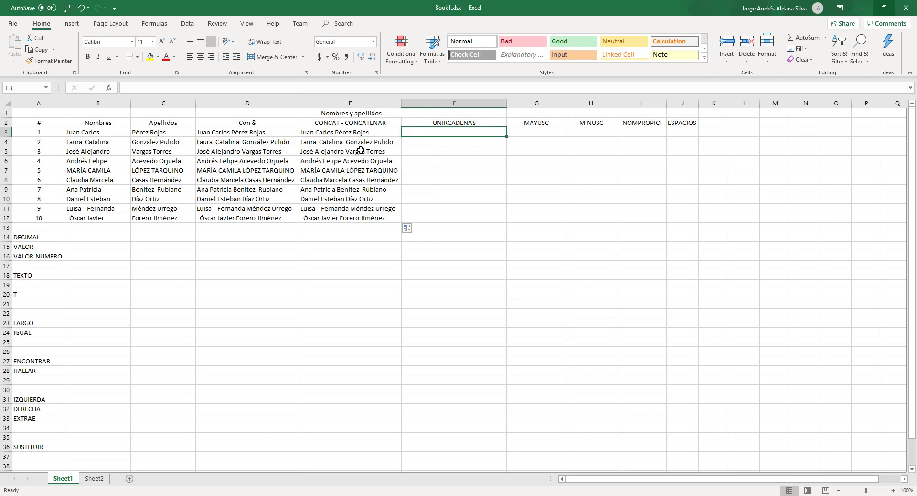
pyautogui.click(420, 141)
pyautogui.click(418, 133)
pyautogui.write('=')
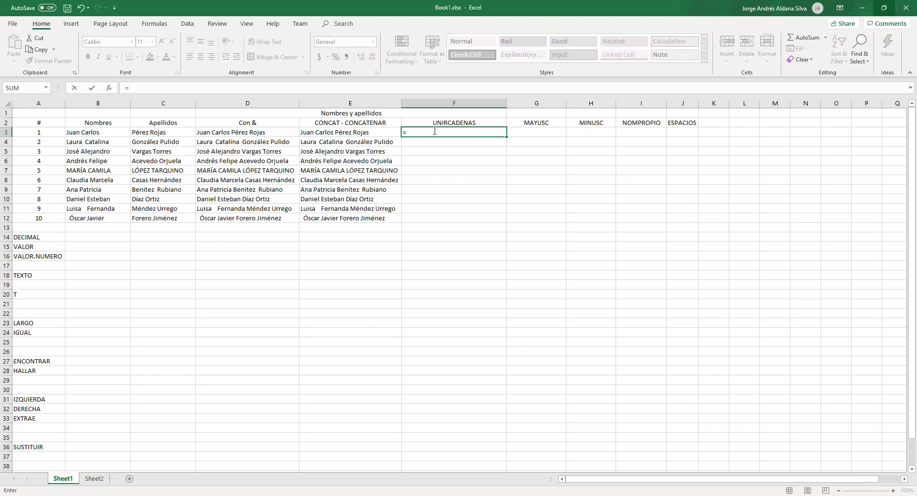
pyautogui.write('TEX')
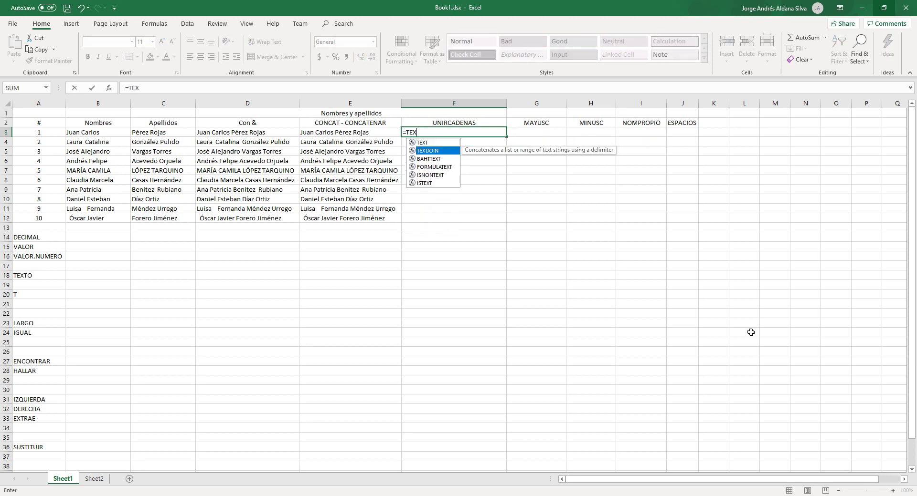
pyautogui.press('Tab')
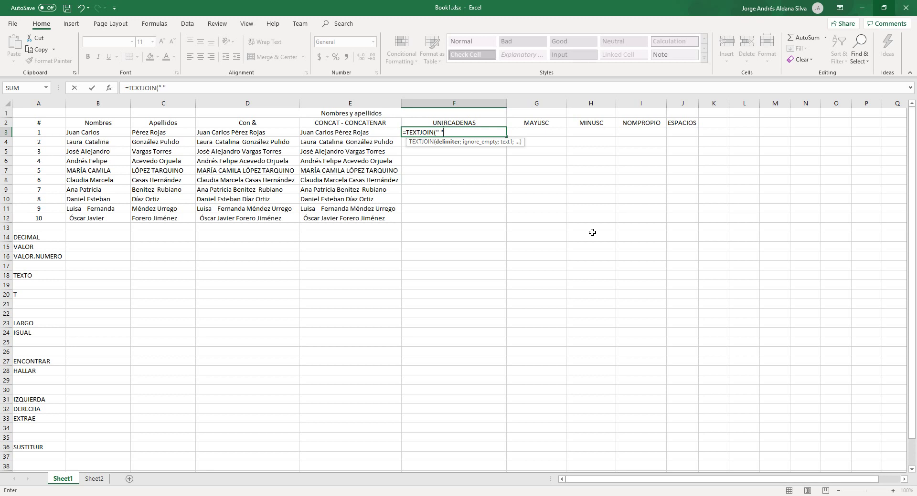
pyautogui.write(';')
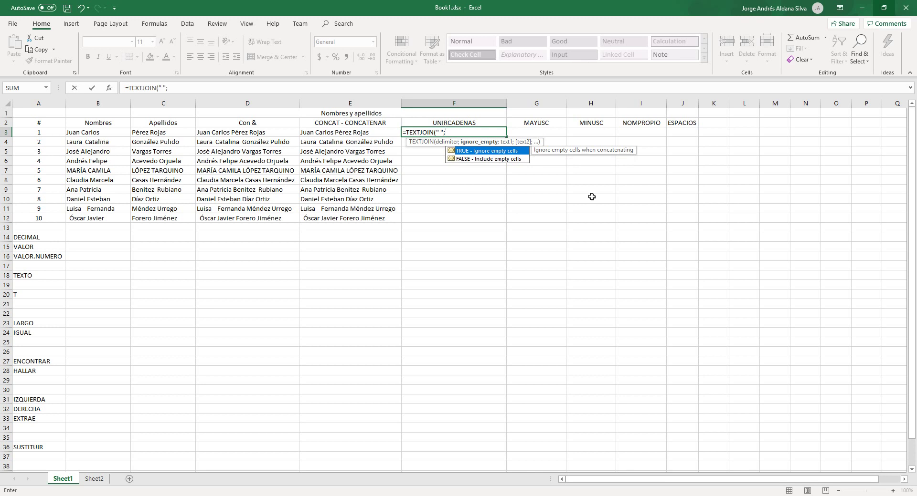
pyautogui.press('Tab')
pyautogui.write(';')
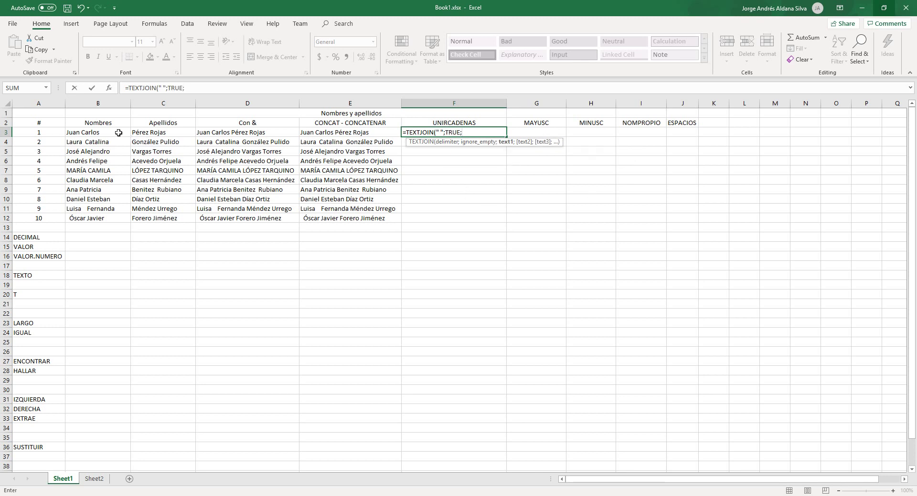
pyautogui.moveTo(117, 132); pyautogui.dragTo(191, 135)
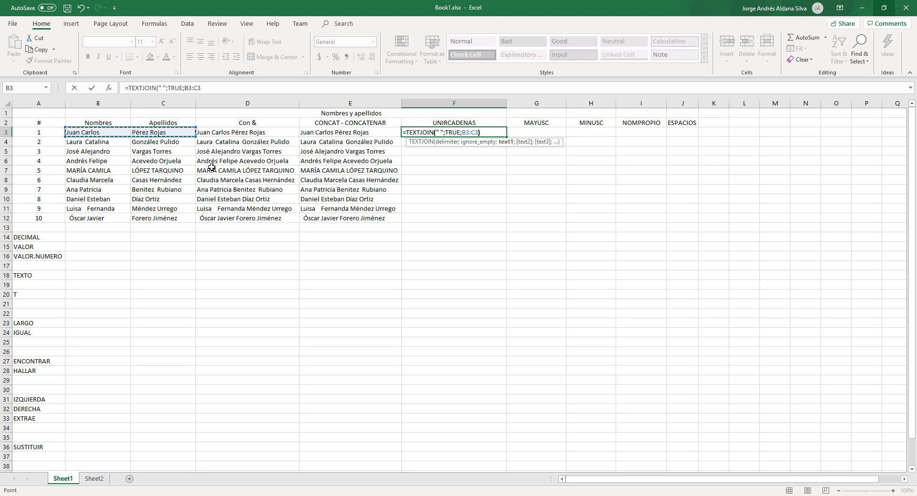
pyautogui.write(')')
pyautogui.press('Return')
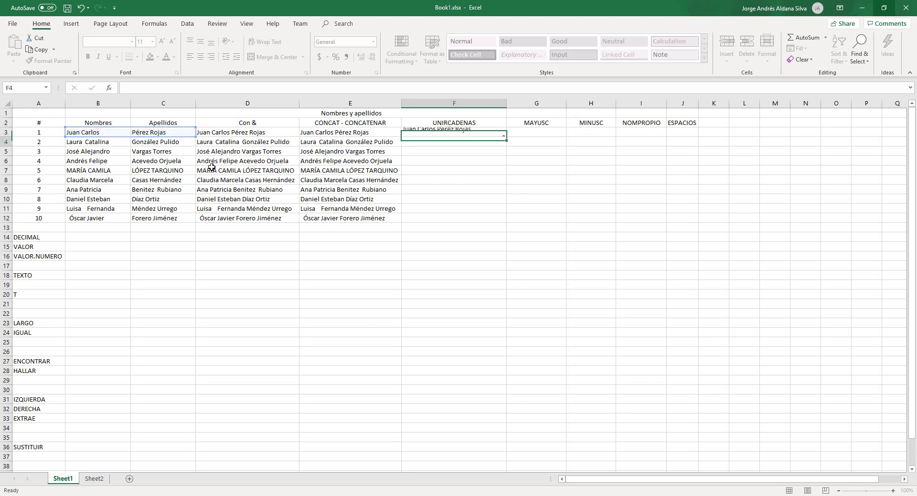
# Step: Fill the TEXTJOIN formula from F3 down through F12
pyautogui.click(500, 133)
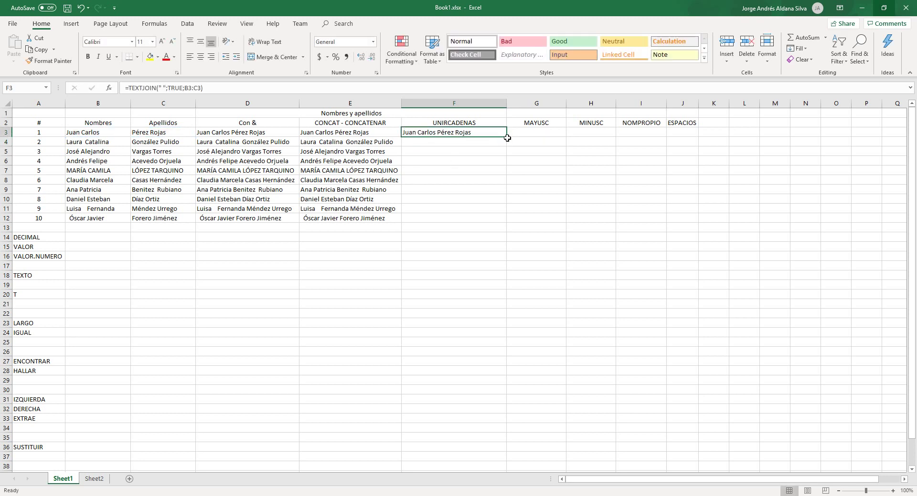
pyautogui.doubleClick(506, 138)
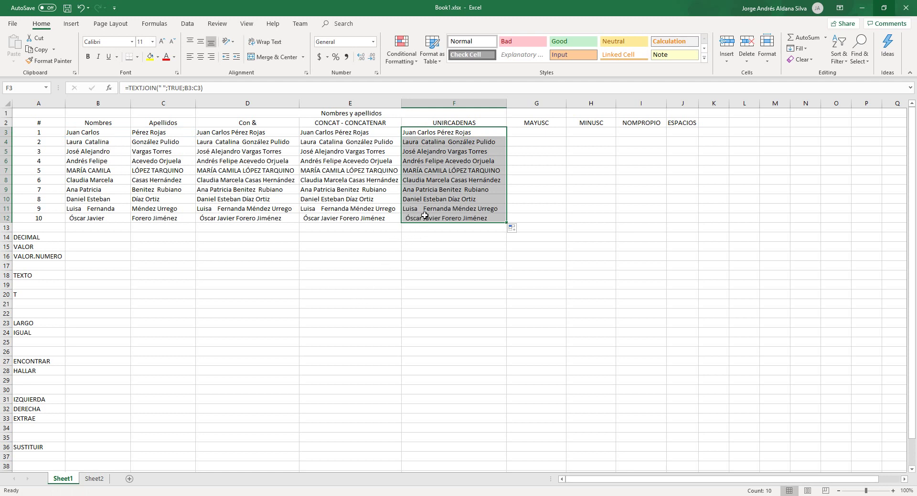
pyautogui.click(439, 191)
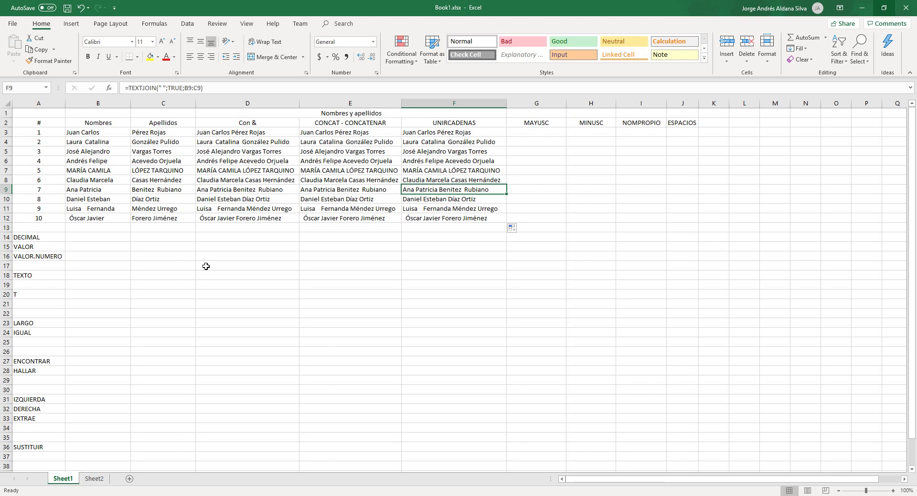
# Step: Examine the delimiter argument of the TEXTJOIN formula in F3
pyautogui.click(443, 134)
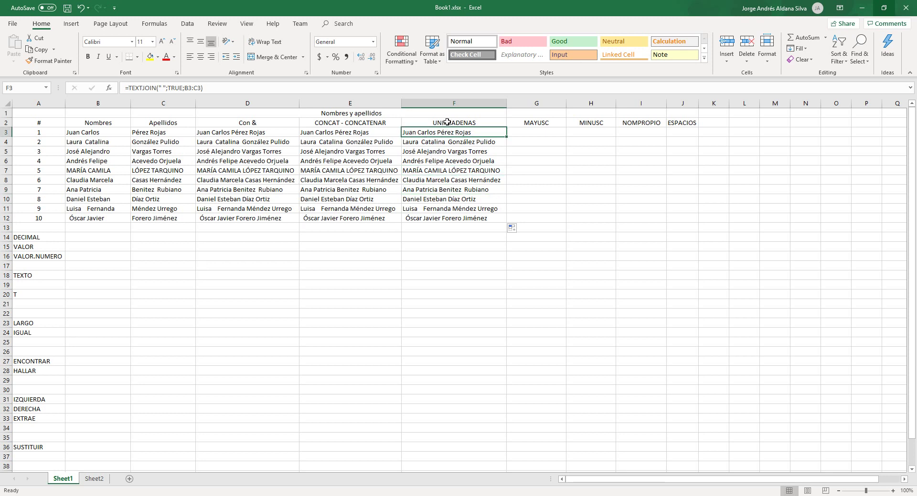
pyautogui.click(164, 89)
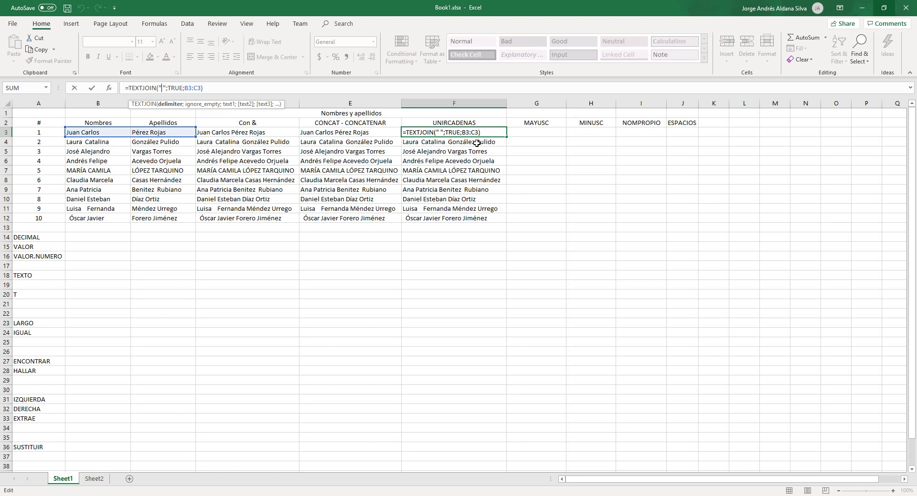
pyautogui.press('Return')
# Step: Enter =UPPER(F3) in cell G3 under MAYUSC to convert the joined name to uppercase
pyautogui.press('Up')
pyautogui.press('Right')
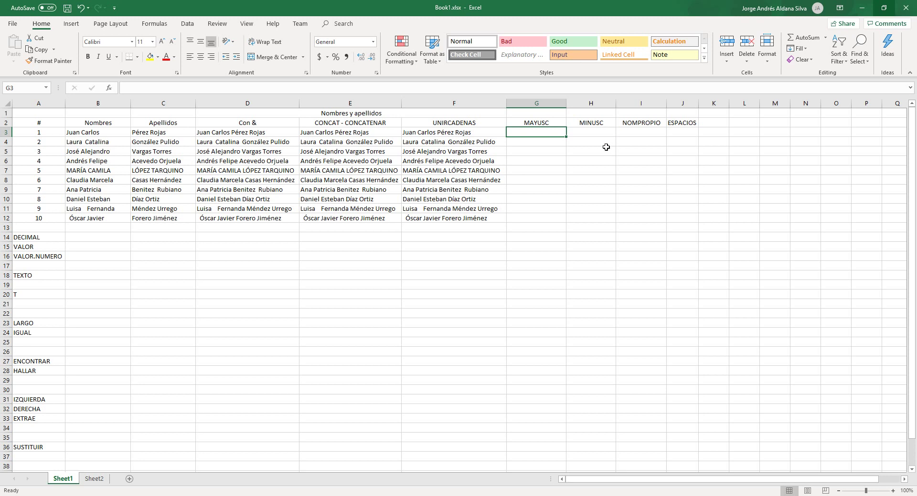
pyautogui.write('=')
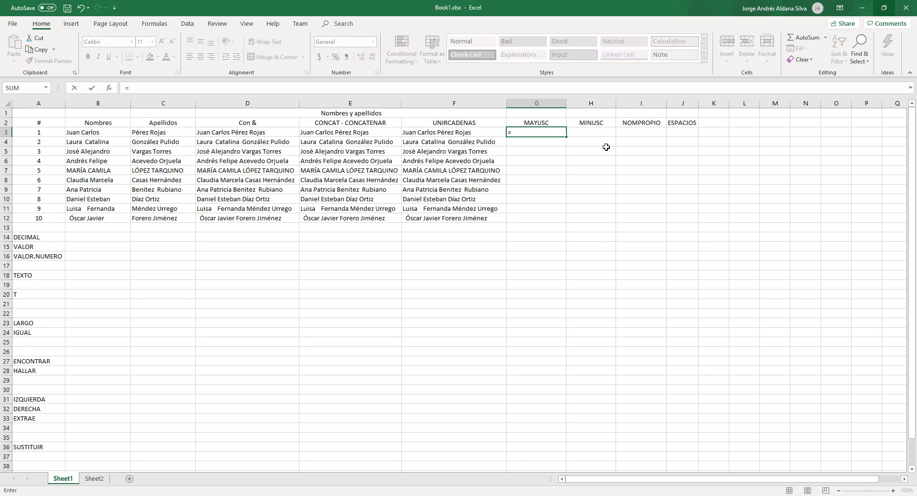
pyautogui.write('UPP')
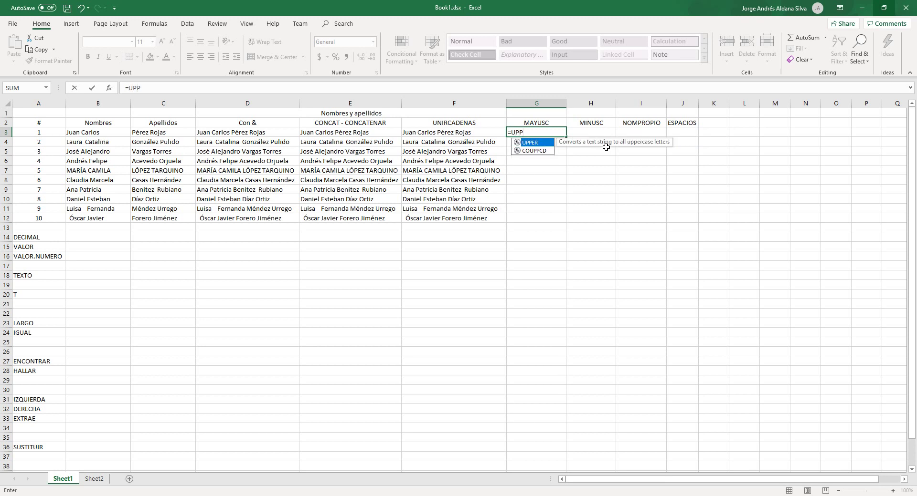
pyautogui.press('Tab')
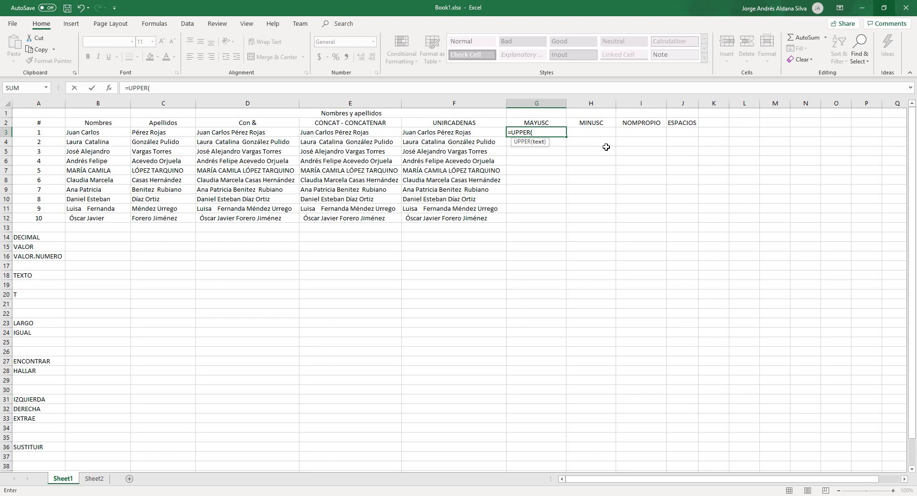
pyautogui.press('Left')
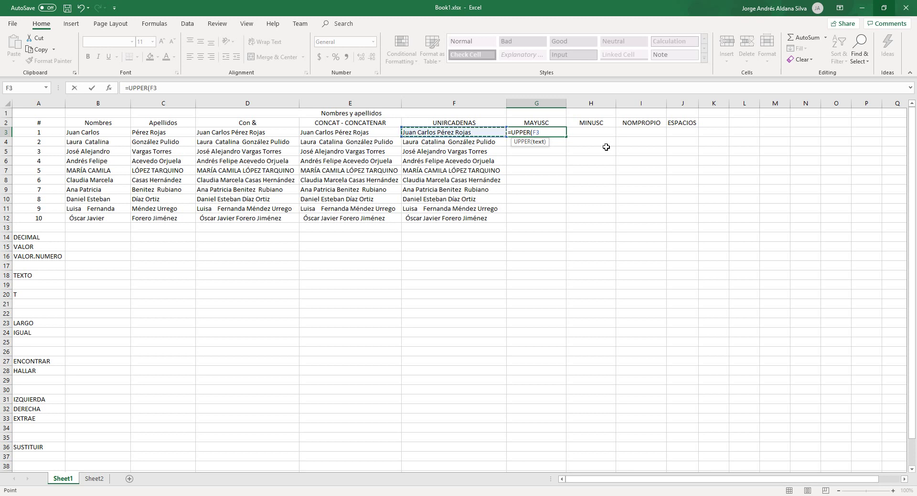
pyautogui.write(')')
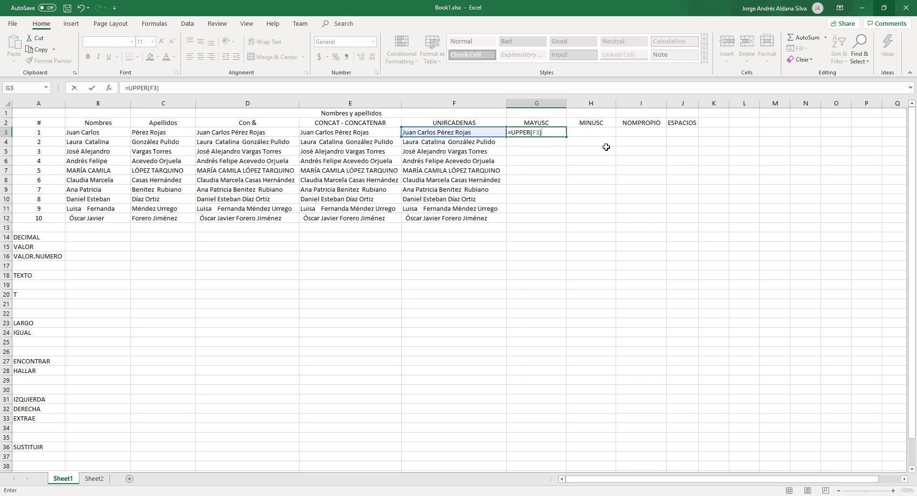
pyautogui.press('Return')
# Step: Fit the width of column G to the uppercase name and fill the UPPER formula from G3 down through G12
pyautogui.click(556, 134)
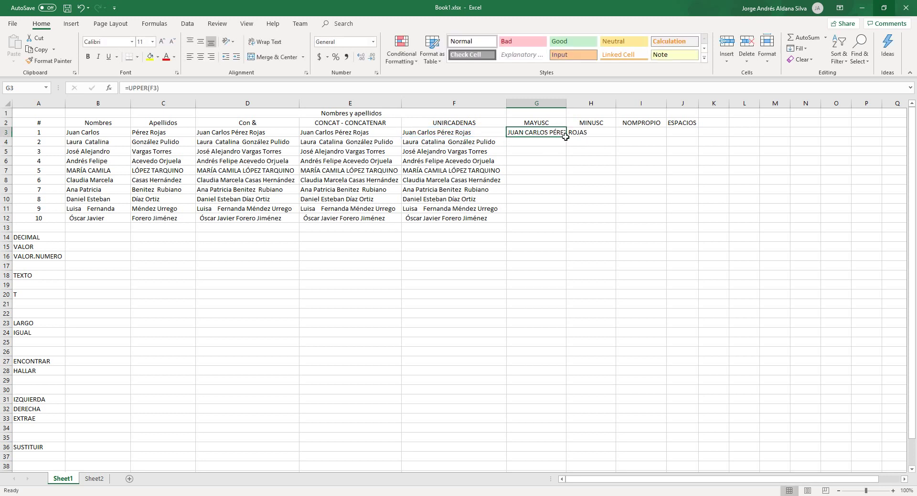
pyautogui.doubleClick(566, 103)
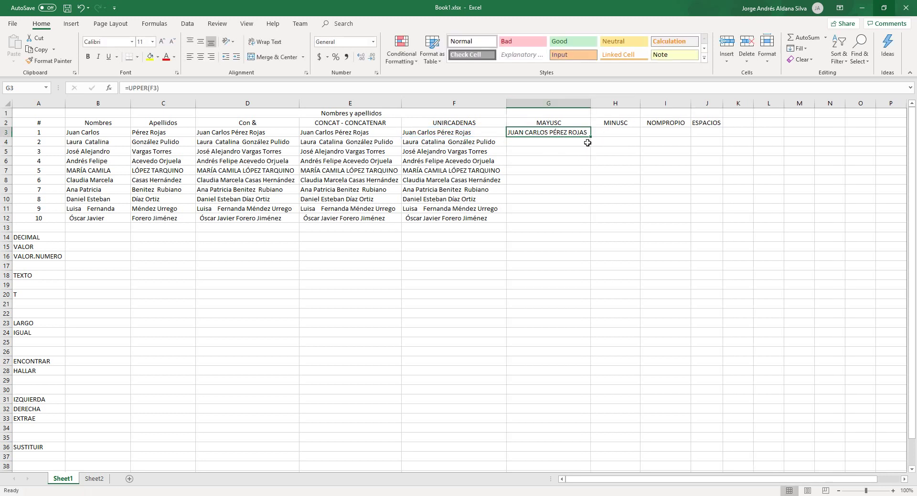
pyautogui.moveTo(590, 137); pyautogui.dragTo(590, 227)
pyautogui.click(587, 189)
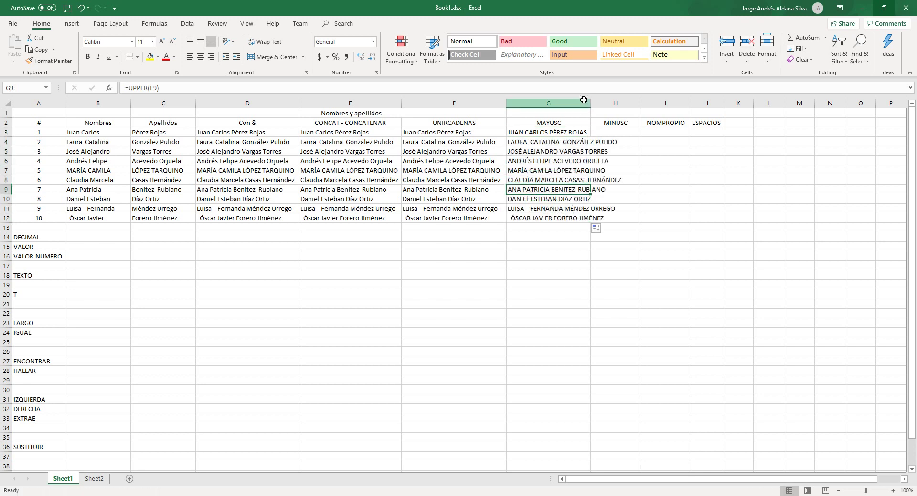
# Step: Enter =LOWER(F3) in cell H3 under MINUSC to convert the joined name to lowercase
pyautogui.click(608, 132)
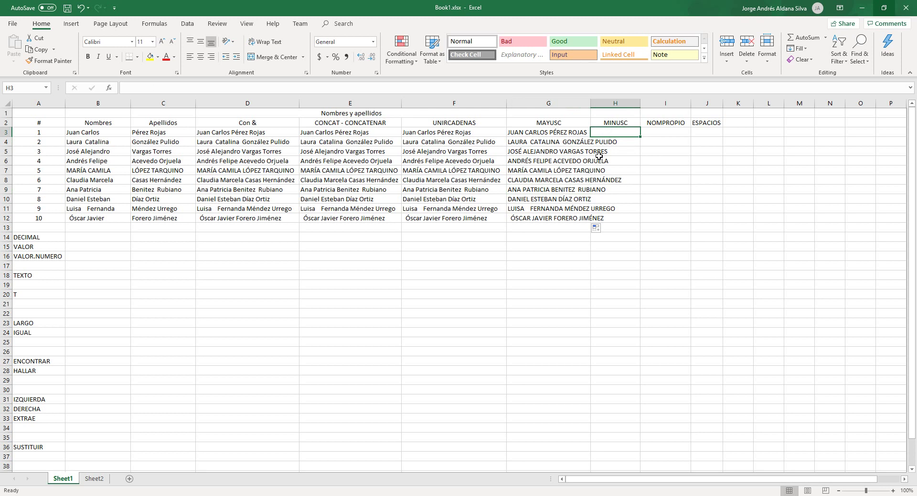
pyautogui.write('=LOWER(')
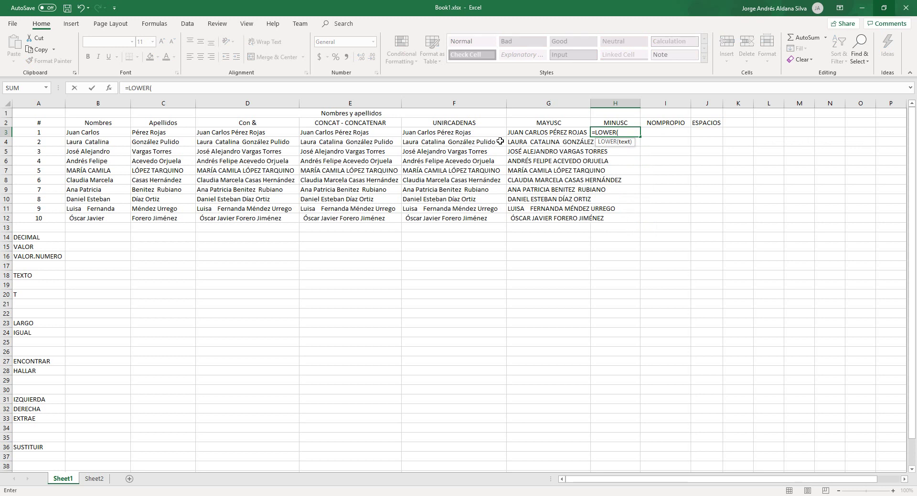
pyautogui.click(471, 133)
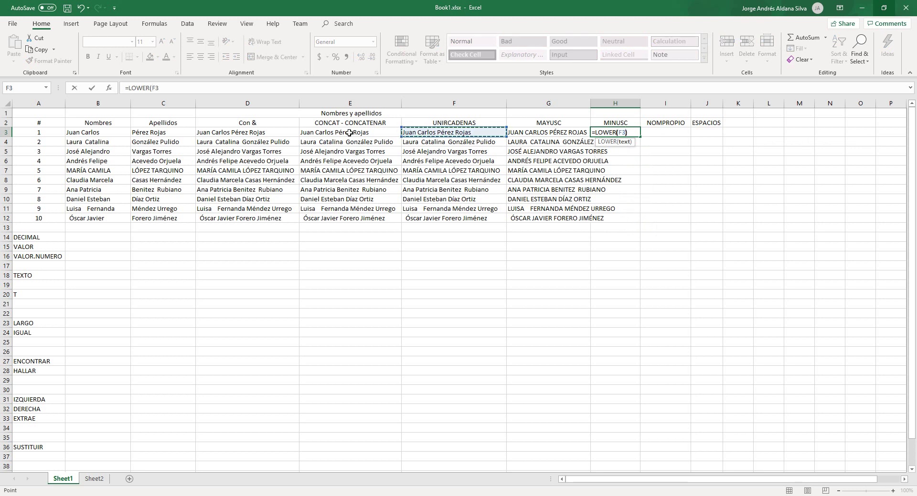
pyautogui.write(')')
pyautogui.press('Return')
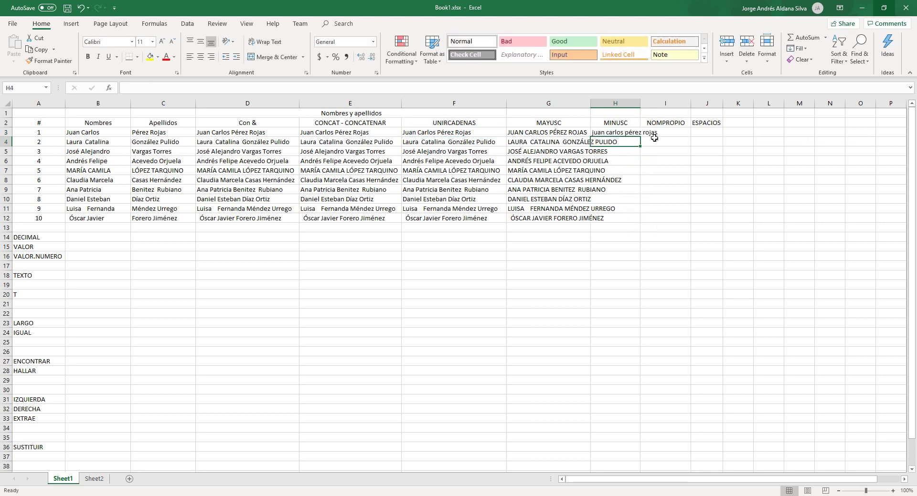
# Step: Fill the LOWER formula from H3 down through H12
pyautogui.click(626, 134)
pyautogui.moveTo(640, 138); pyautogui.dragTo(640, 222)
pyautogui.click(599, 150)
pyautogui.click(535, 143)
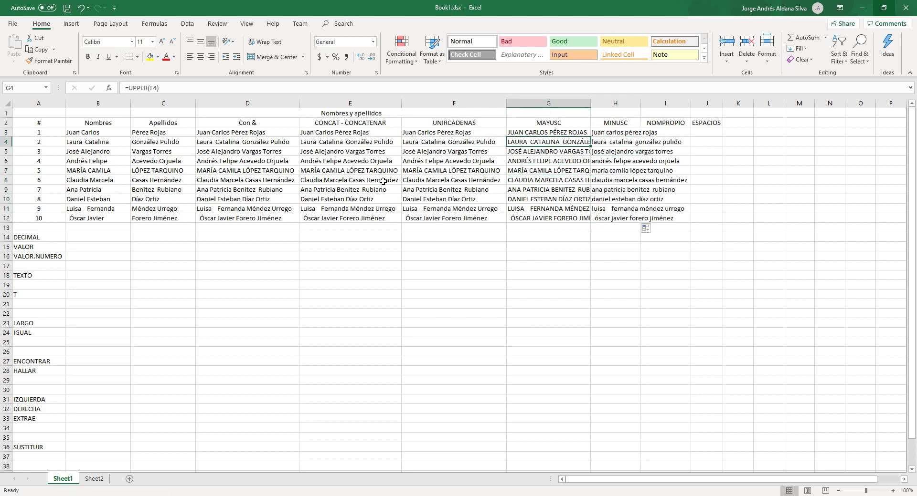
# Step: Enter =PROPER(G3) in cell I3 under NOMPROPIO to capitalize the first letter of each word
pyautogui.click(648, 132)
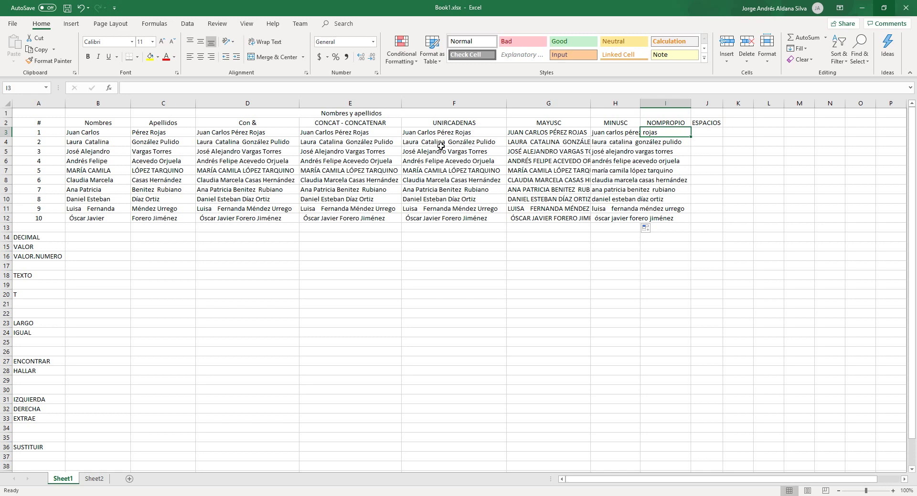
pyautogui.moveTo(123, 172); pyautogui.dragTo(143, 172)
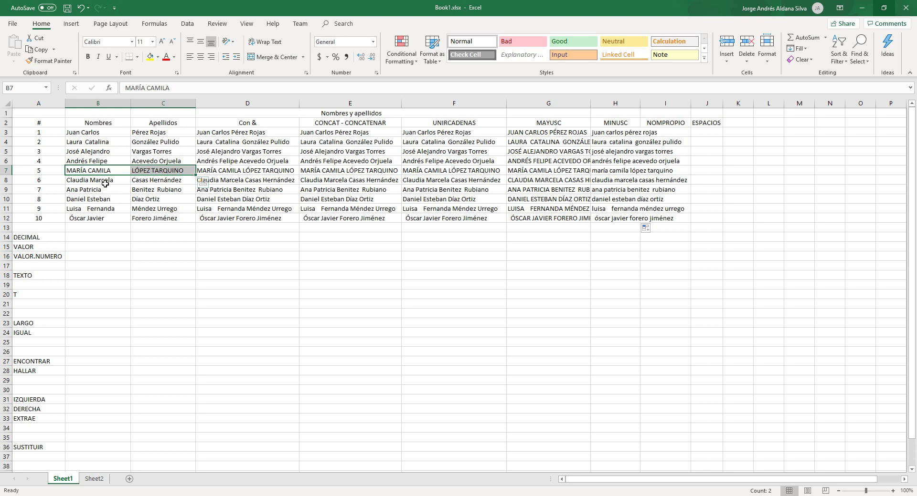
pyautogui.click(84, 212)
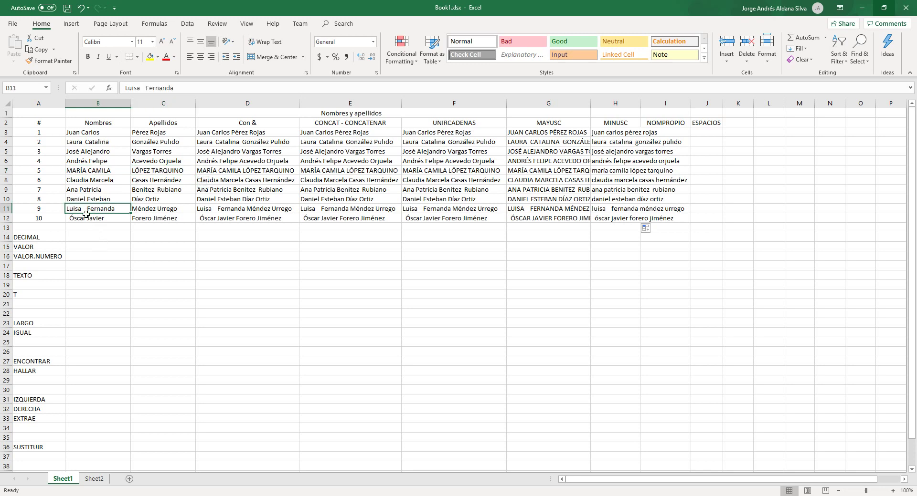
pyautogui.click(668, 133)
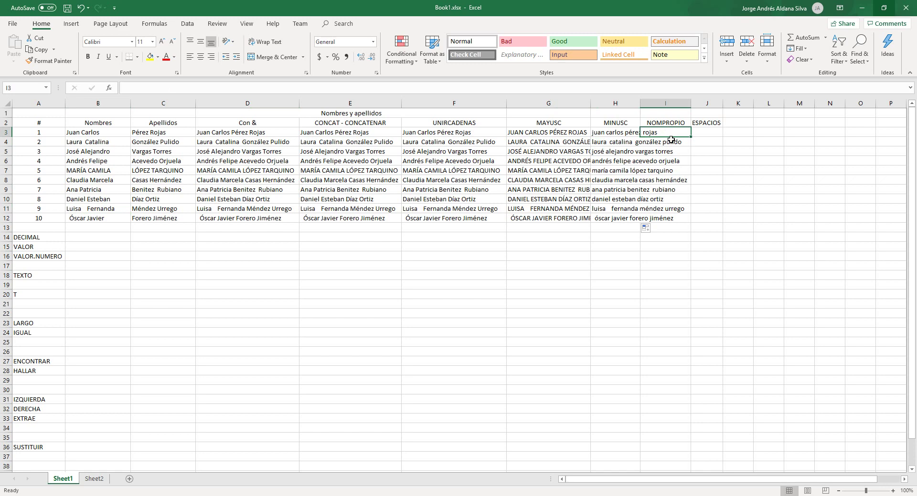
pyautogui.write('=PROP')
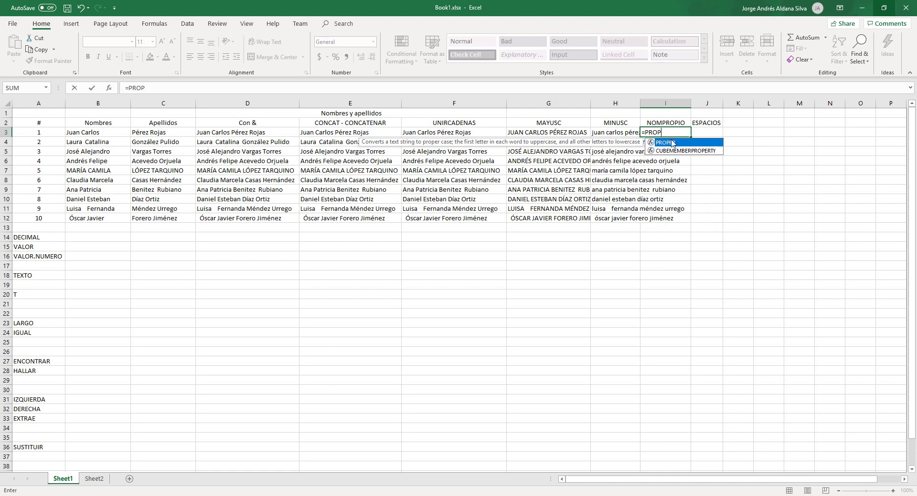
pyautogui.doubleClick(671, 142)
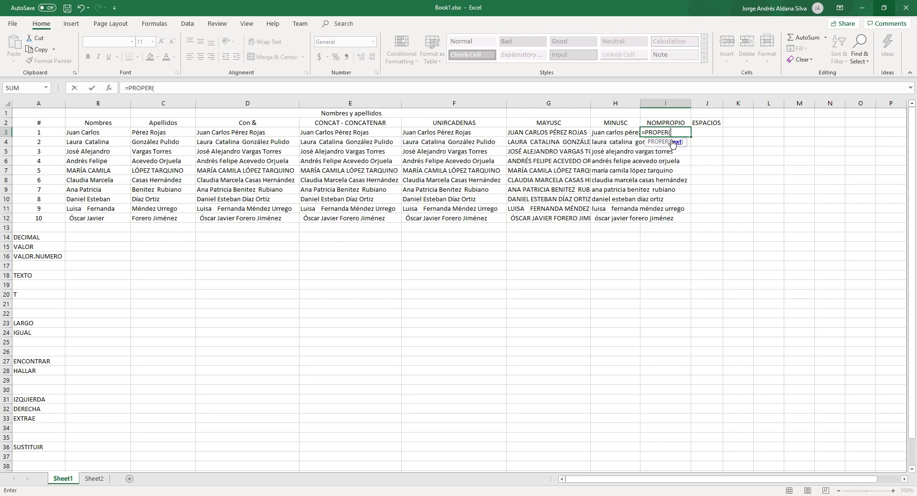
pyautogui.click(571, 133)
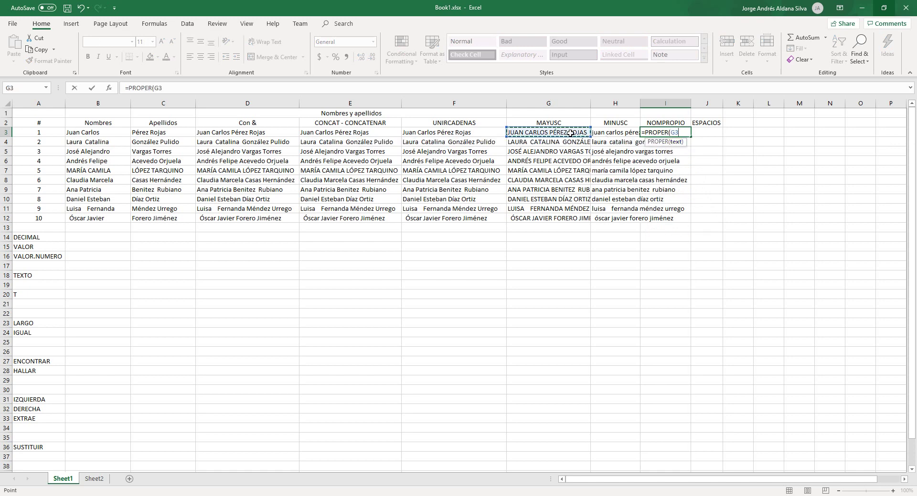
pyautogui.write(')')
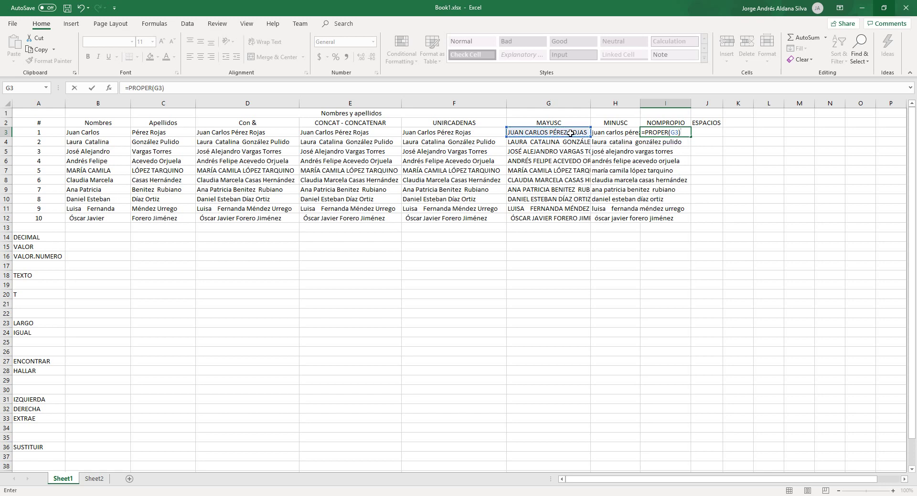
pyautogui.press('Return')
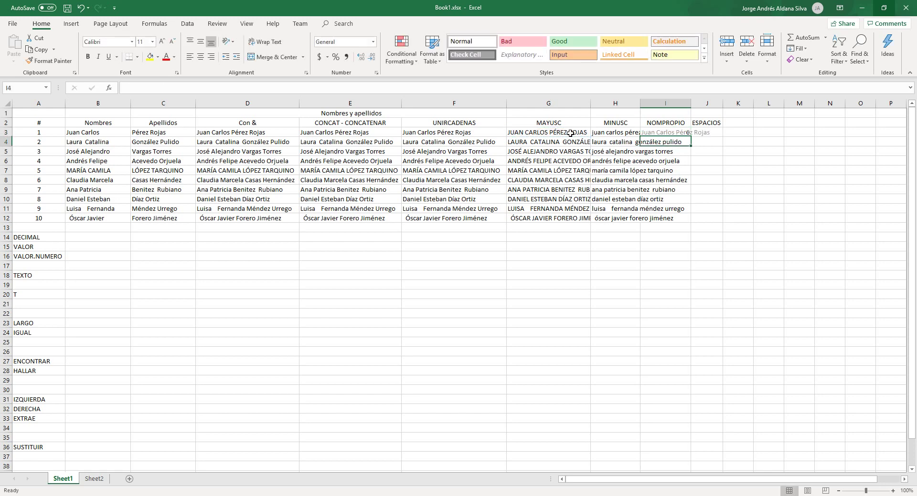
# Step: Fill the PROPER formula from I3 down through I12 and fit the width of column I to its contents
pyautogui.click(689, 132)
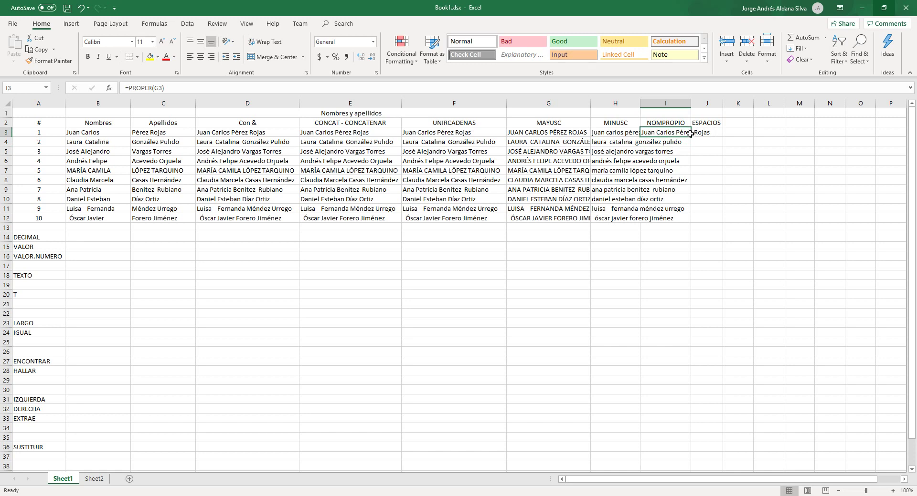
pyautogui.doubleClick(691, 137)
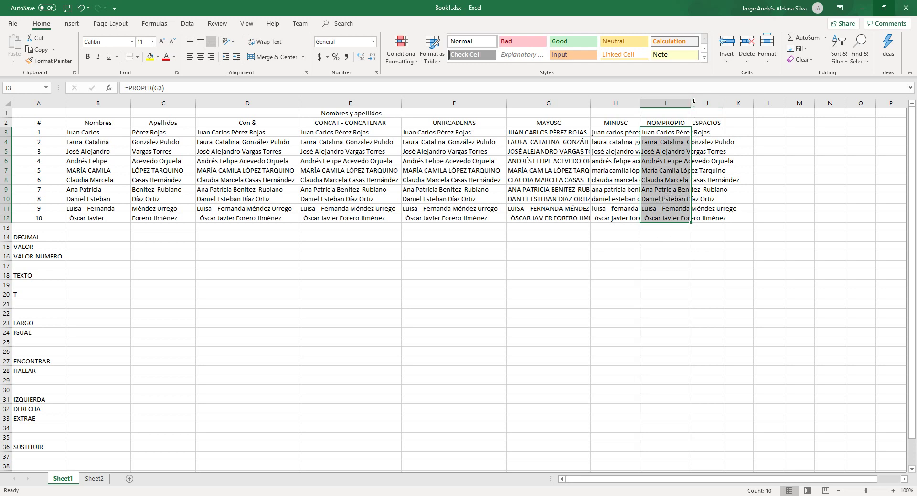
pyautogui.doubleClick(697, 106)
pyautogui.click(708, 209)
pyautogui.click(684, 218)
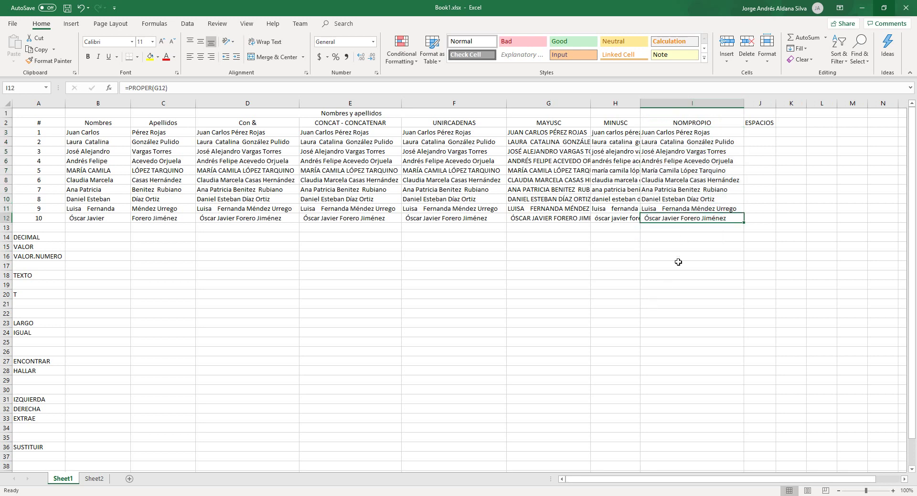
pyautogui.click(683, 229)
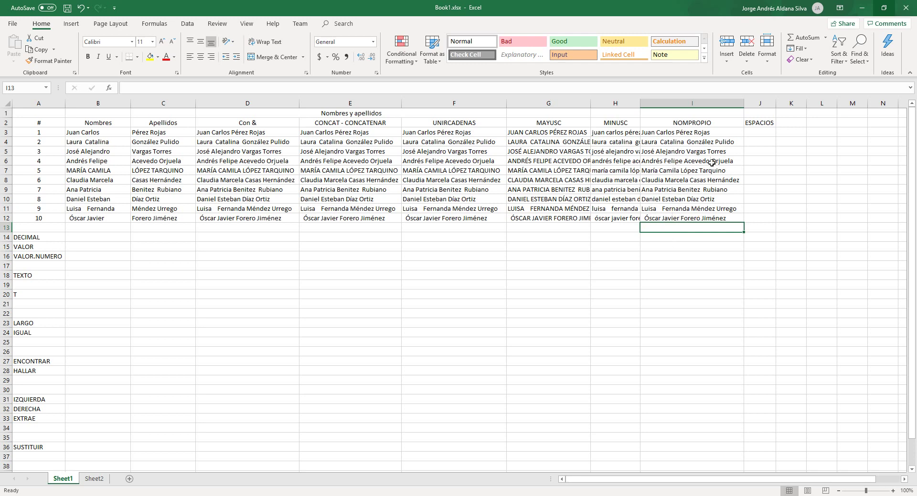
# Step: Enter =TRIM(I3) in cell J3 under ESPACIOS to remove the extra spaces from the proper-case name
pyautogui.click(757, 129)
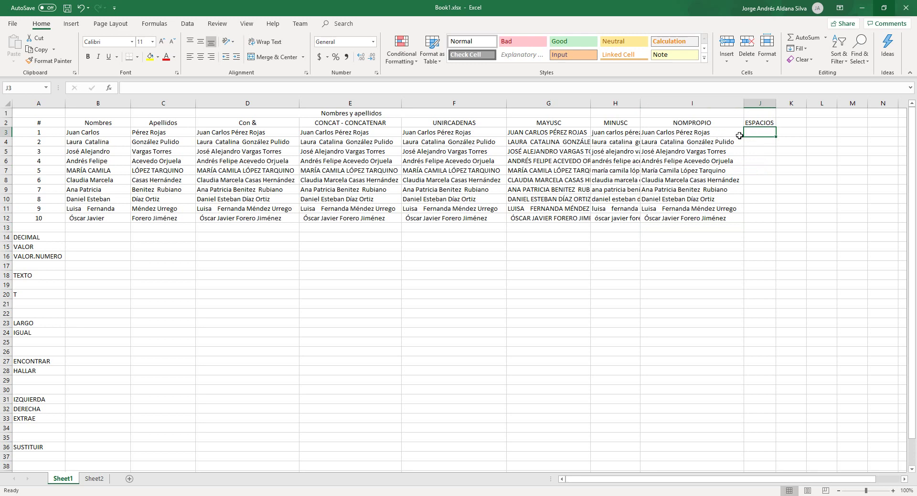
pyautogui.click(687, 144)
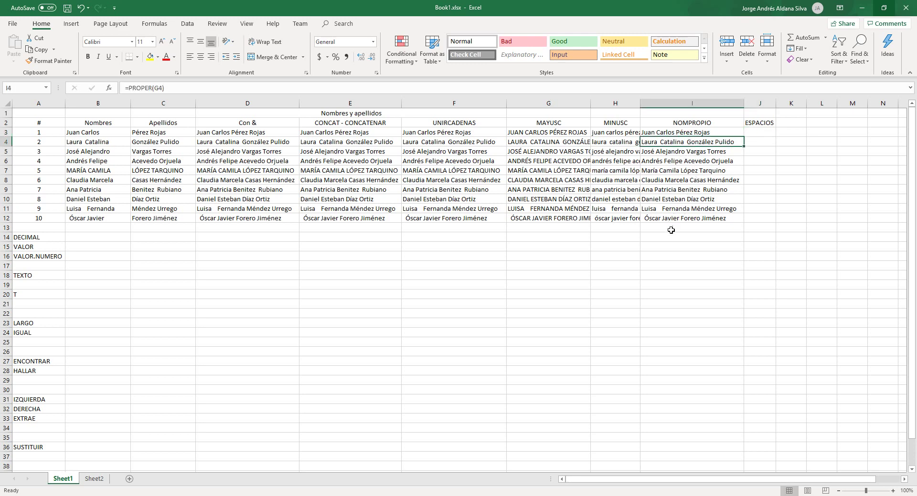
pyautogui.click(643, 221)
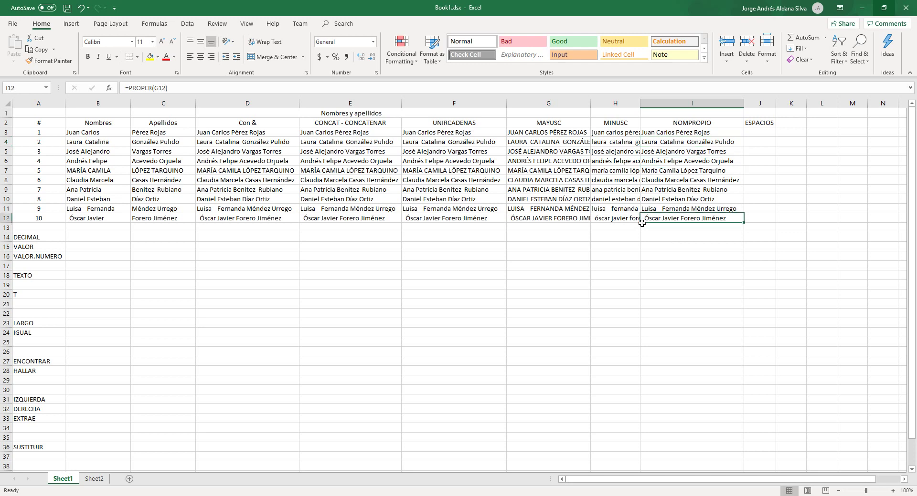
pyautogui.click(657, 212)
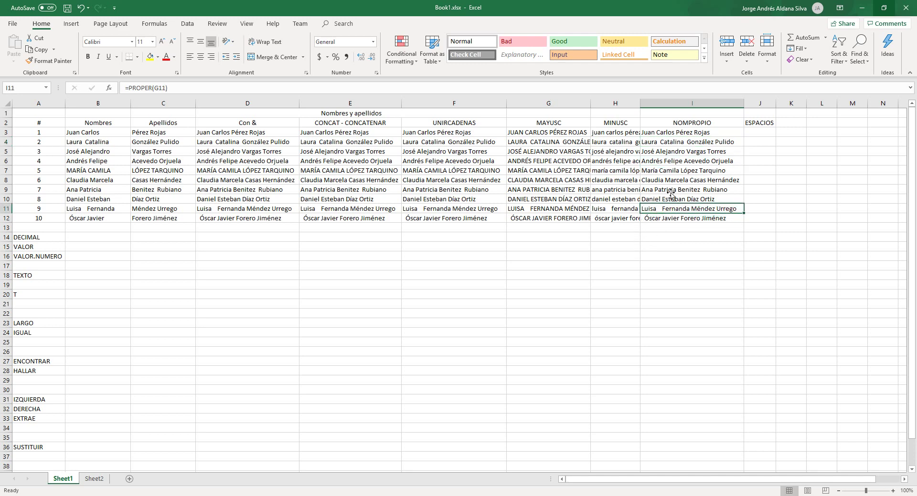
pyautogui.click(758, 131)
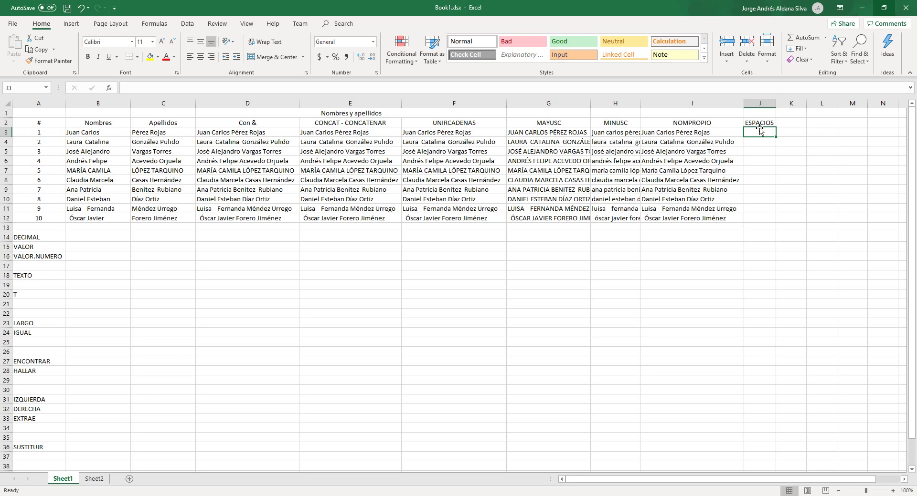
pyautogui.write('=TRI')
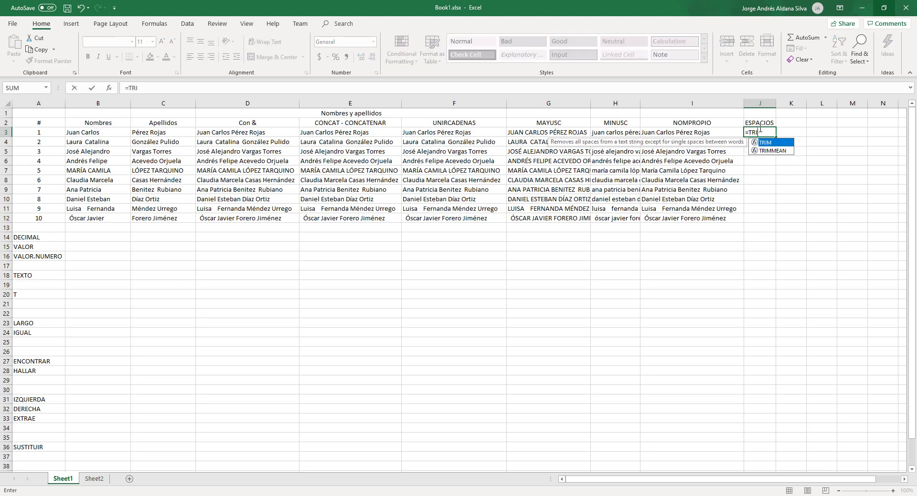
pyautogui.press('Tab')
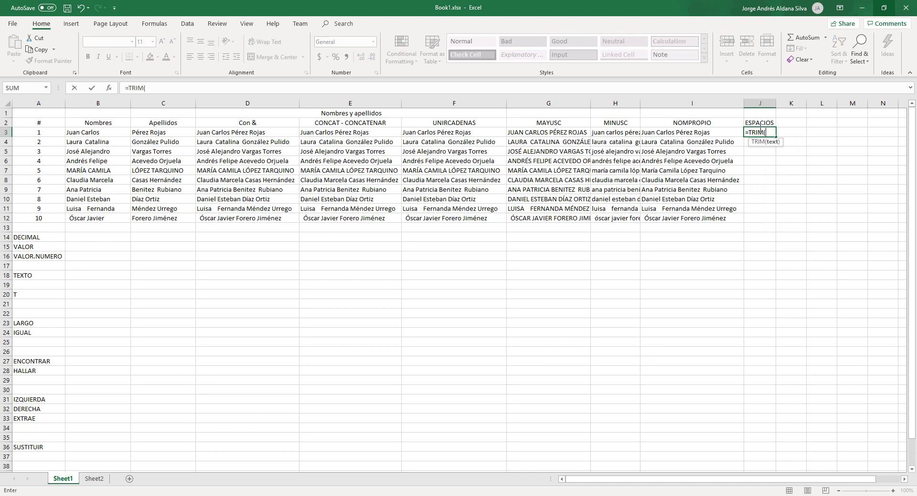
pyautogui.press('Left')
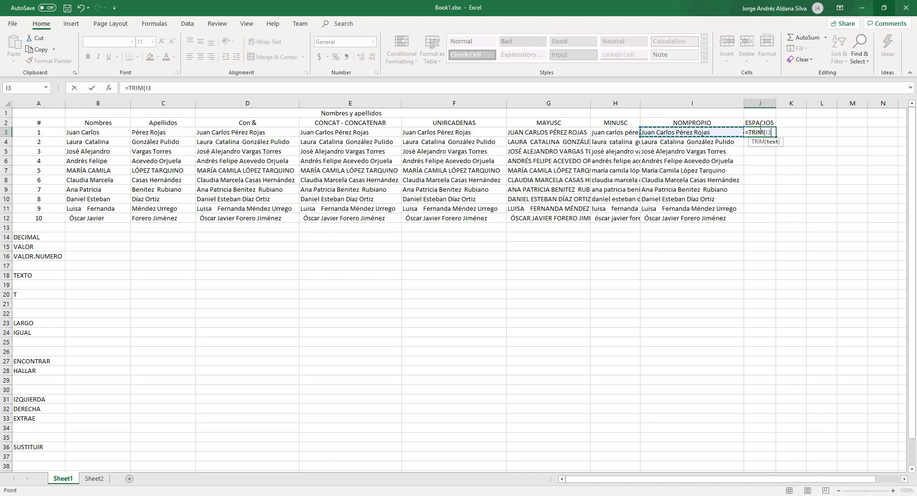
pyautogui.write(')')
pyautogui.press('Return')
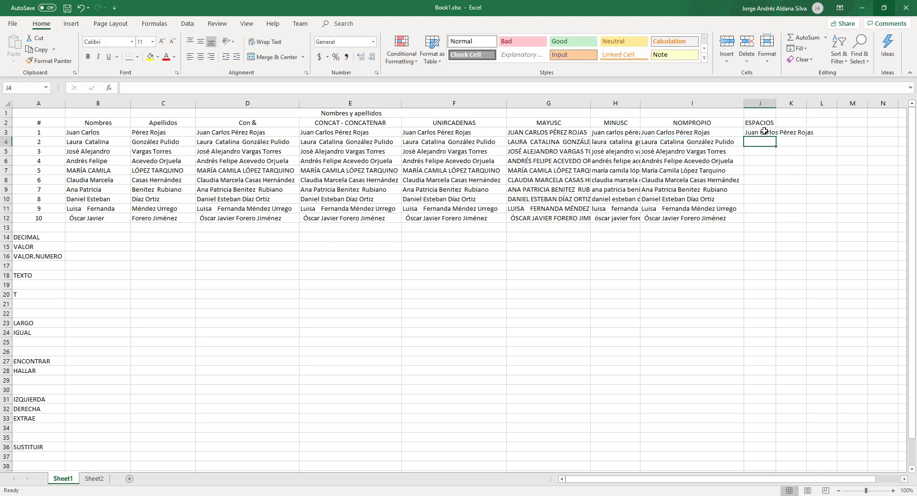
# Step: Fill the TRIM formula from J3 down through J12 and fit the width of column J to its contents
pyautogui.click(764, 133)
pyautogui.moveTo(776, 104); pyautogui.dragTo(817, 136)
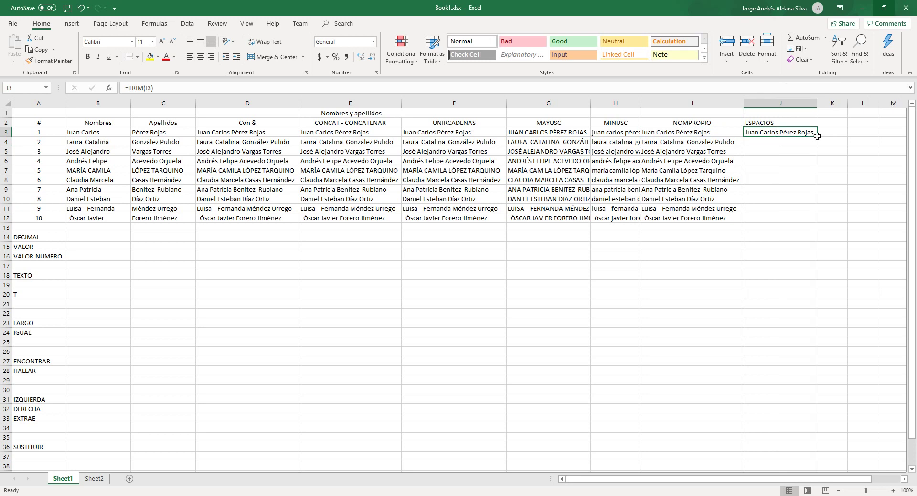
pyautogui.doubleClick(817, 136)
pyautogui.doubleClick(816, 103)
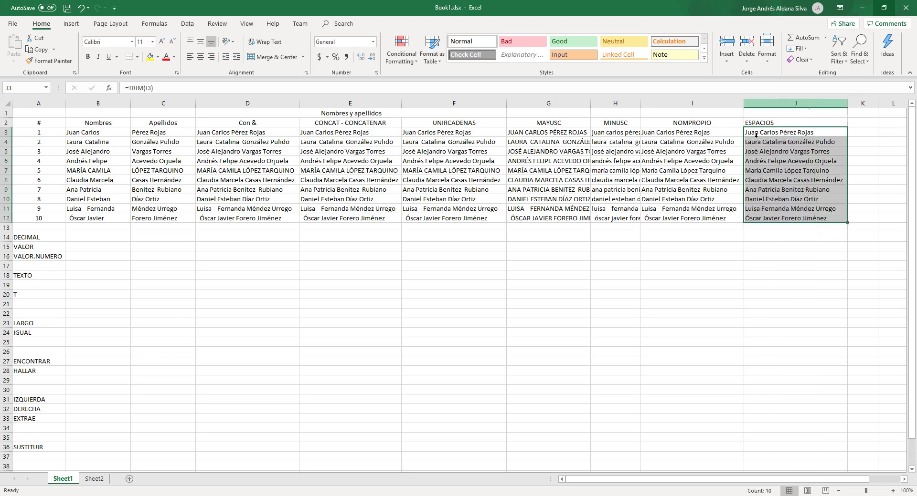
# Step: Examine the names in the ESPACIOS column, especially rows 11 and 12, for leftover leading or repeated spaces
pyautogui.click(781, 191)
pyautogui.click(774, 220)
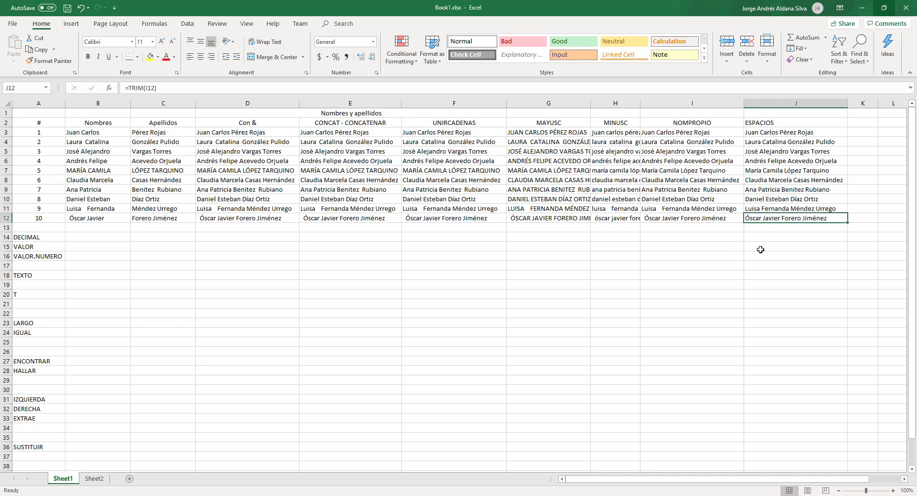
pyautogui.click(766, 209)
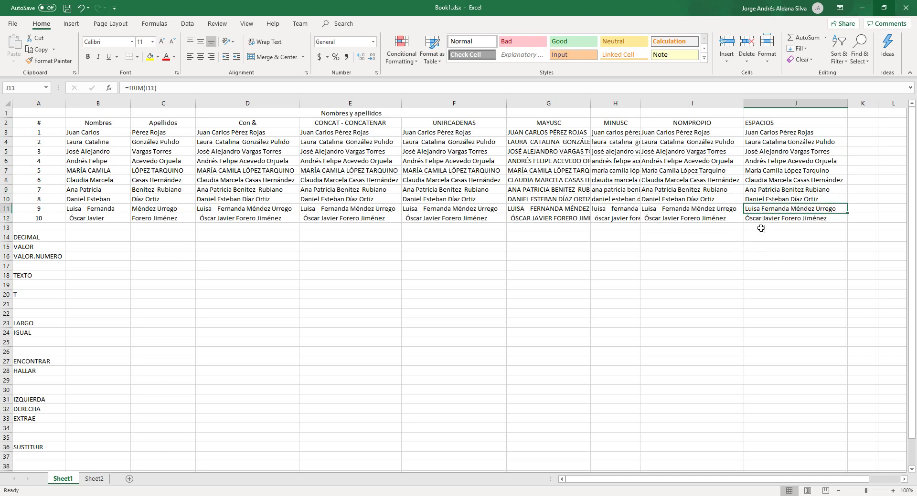
pyautogui.click(745, 218)
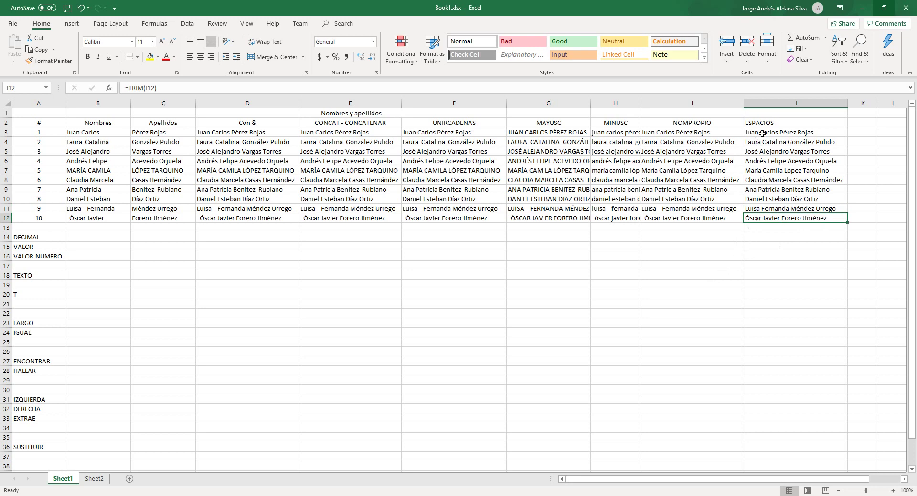
pyautogui.moveTo(762, 134); pyautogui.dragTo(763, 219)
pyautogui.click(765, 209)
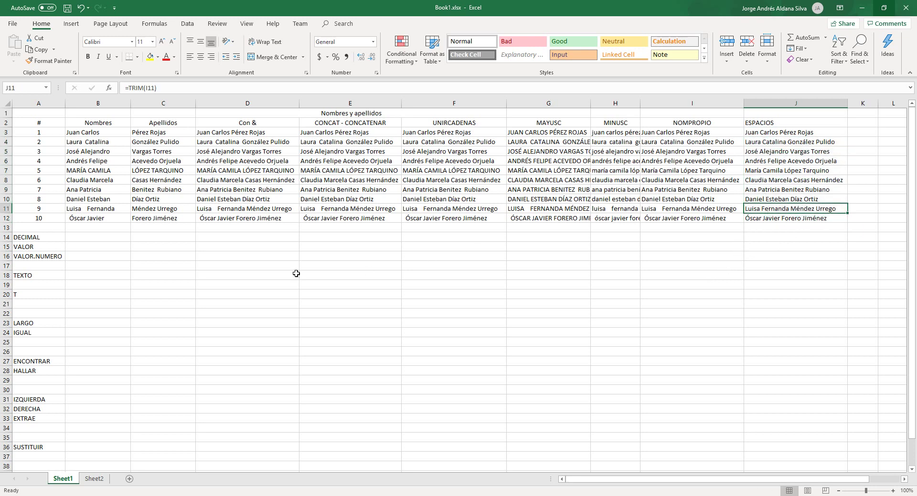
# Step: Enter the number 1234567,8901 in cell B14 beside the DECIMAL label
pyautogui.click(100, 237)
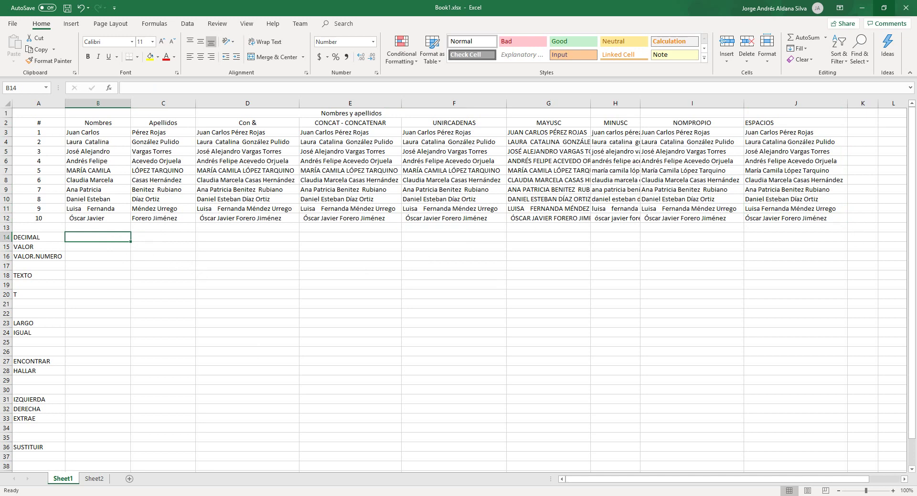
pyautogui.hotkey('alt', 'Tab')
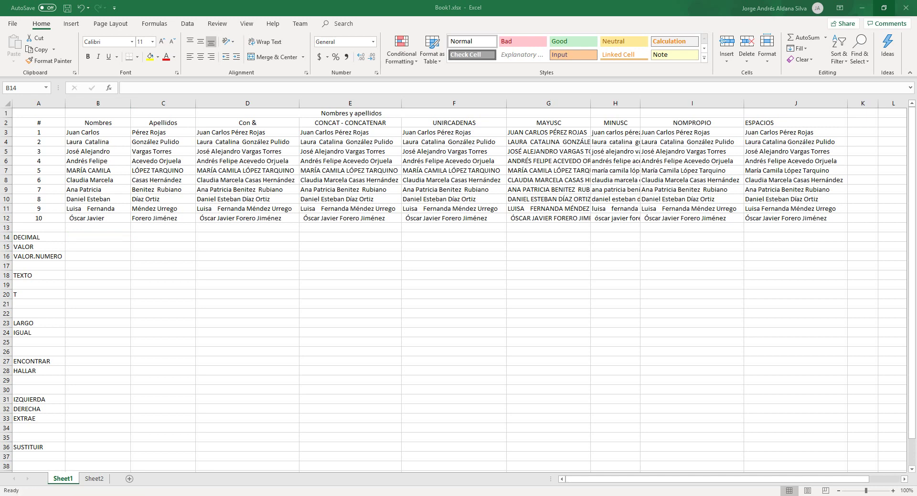
pyautogui.click(69, 238)
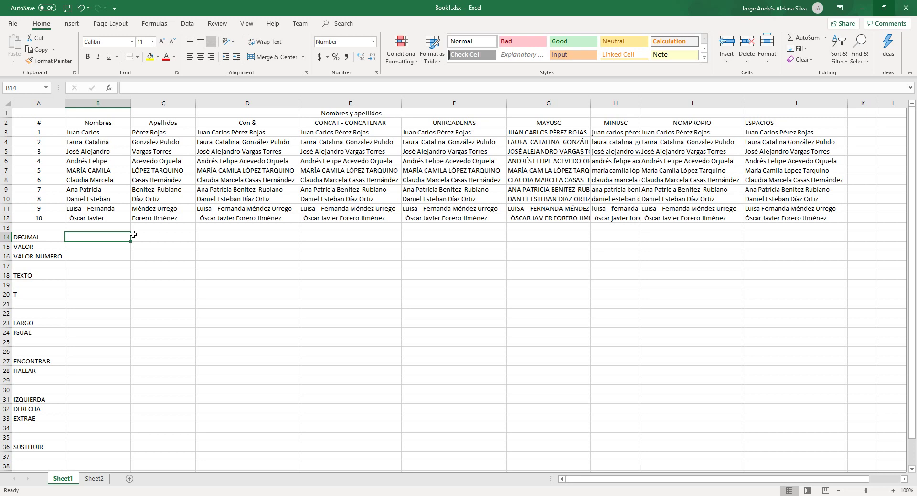
pyautogui.write('123')
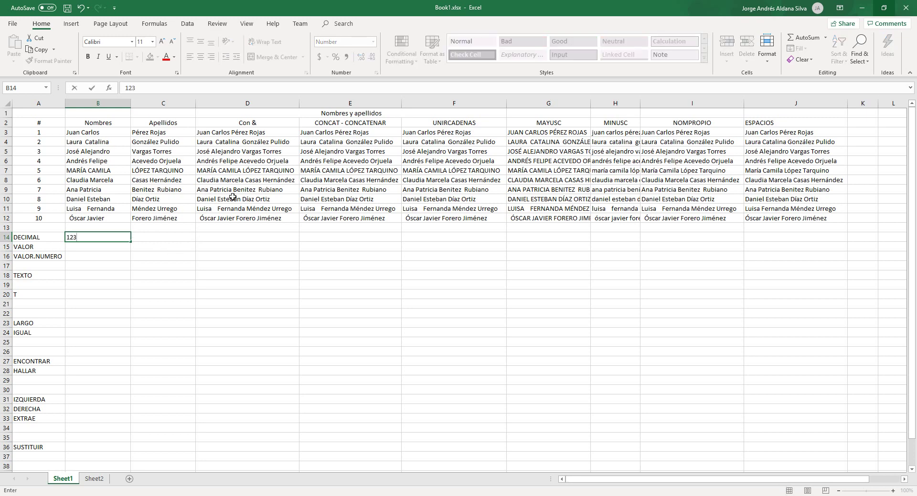
pyautogui.write('4567,8901')
pyautogui.press('Tab')
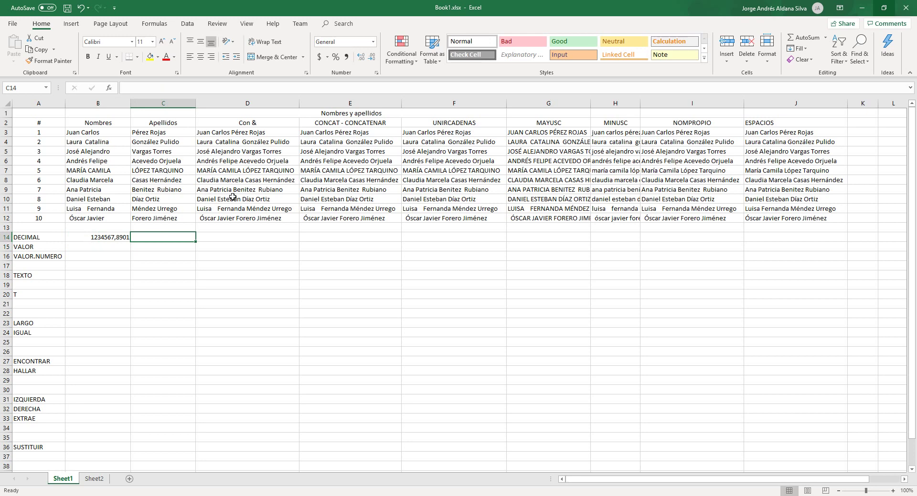
# Step: Enter =FIXED(B14;2;FALSE) in cell C14 to round the number to two decimals as text with thousands separators
pyautogui.write('=DEC')
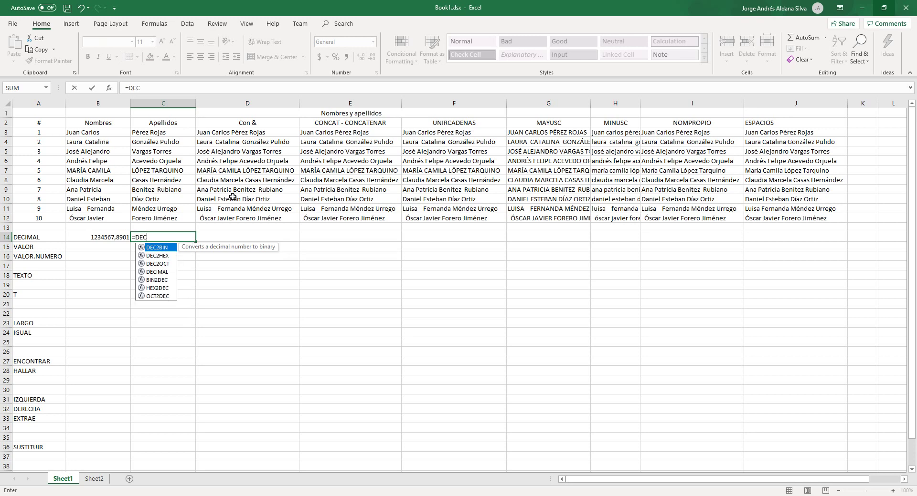
pyautogui.press('BackSpace')
pyautogui.press('BackSpace')
pyautogui.press('BackSpace')
pyautogui.write('FIX')
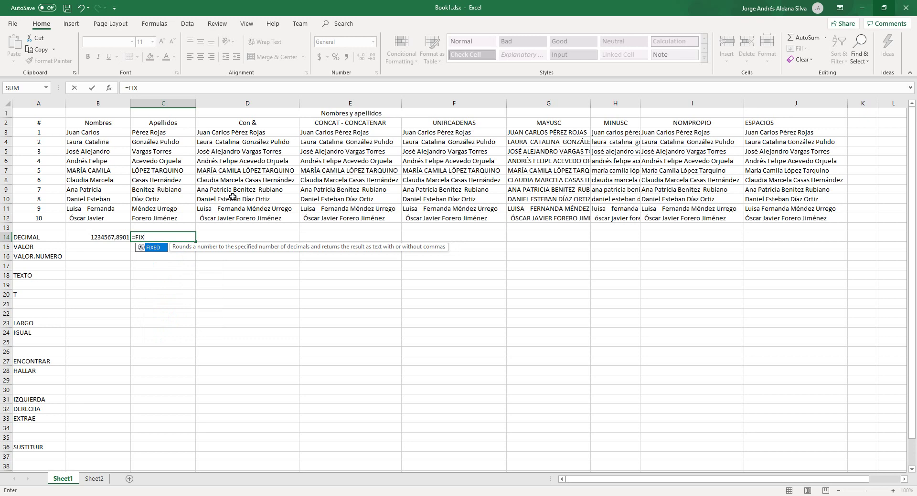
pyautogui.press('Tab')
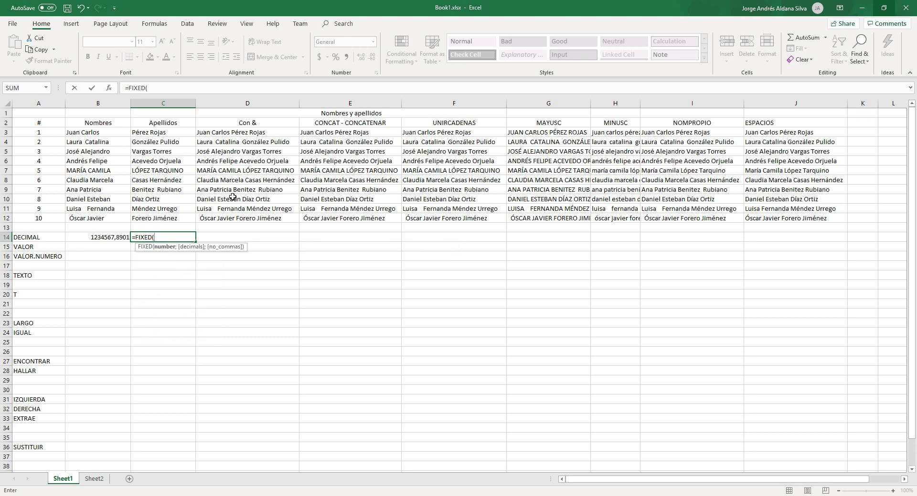
pyautogui.press('Left')
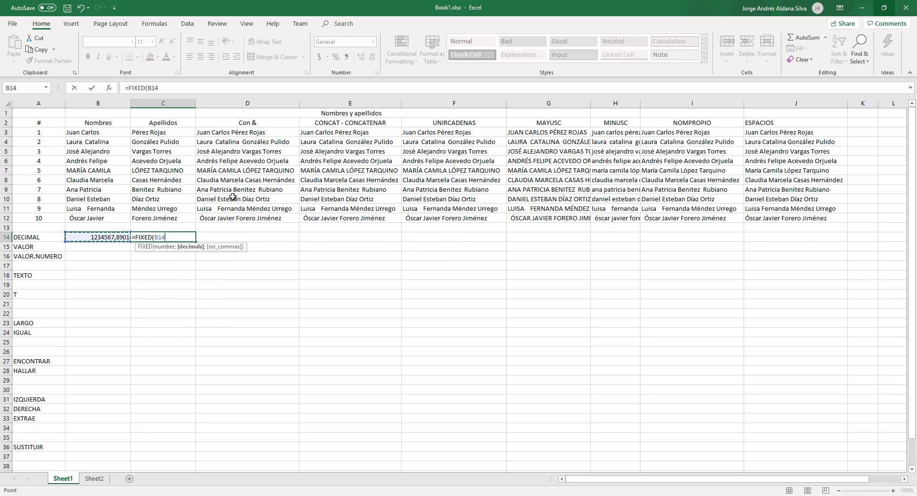
pyautogui.write(';2;')
pyautogui.press('Down')
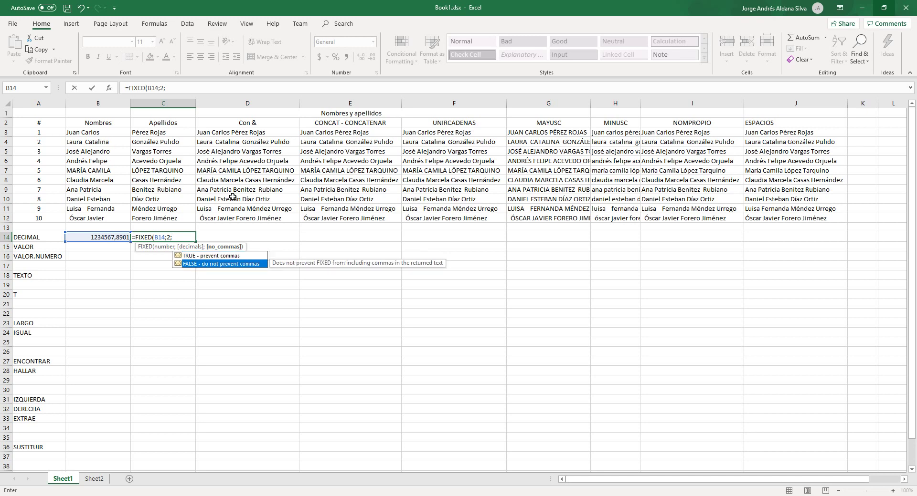
pyautogui.press('Tab')
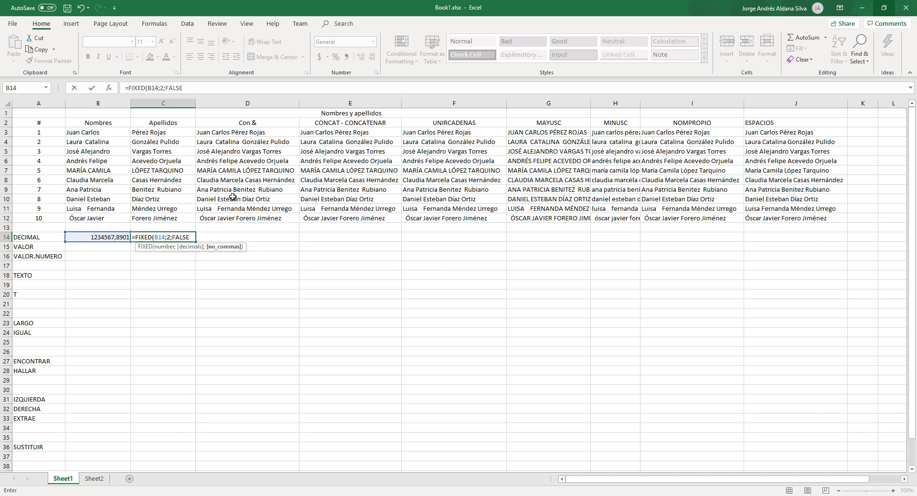
pyautogui.write(')')
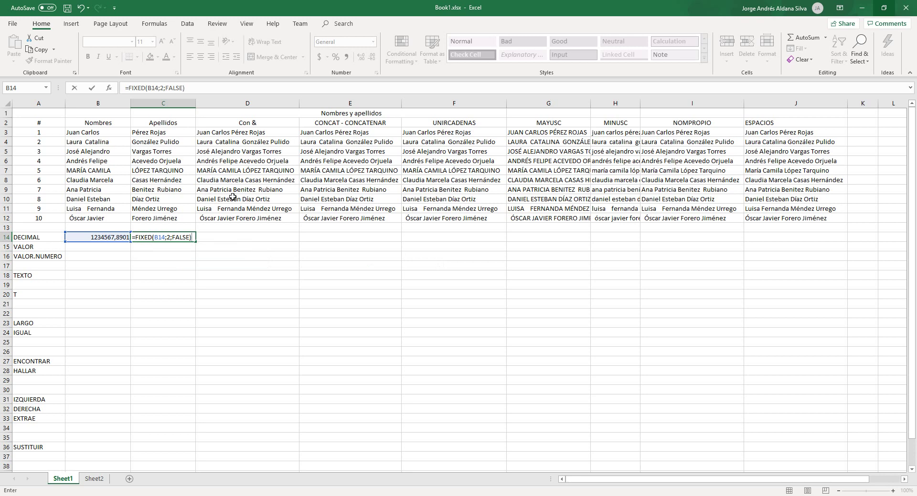
pyautogui.press('Return')
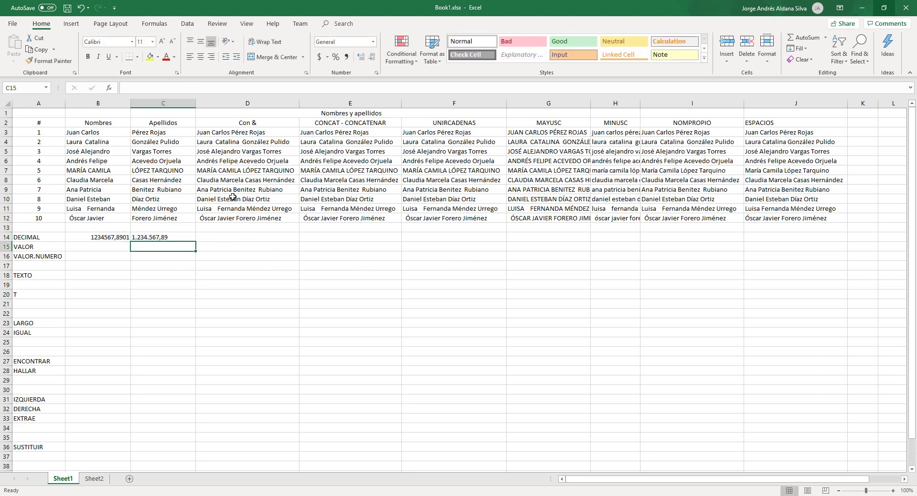
pyautogui.press('Up')
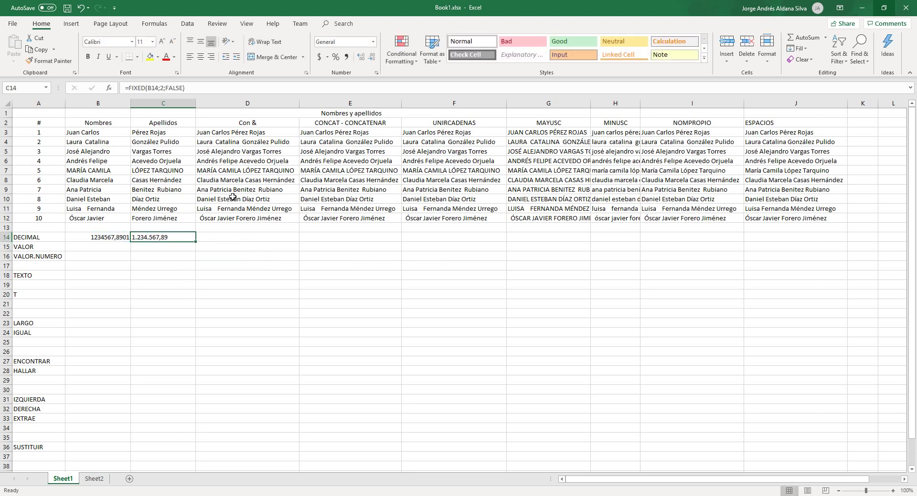
pyautogui.click(110, 236)
pyautogui.click(145, 241)
# Step: Enter 1234567,8901 in the text-formatted cell B15 beside the VALOR label
pyautogui.click(103, 246)
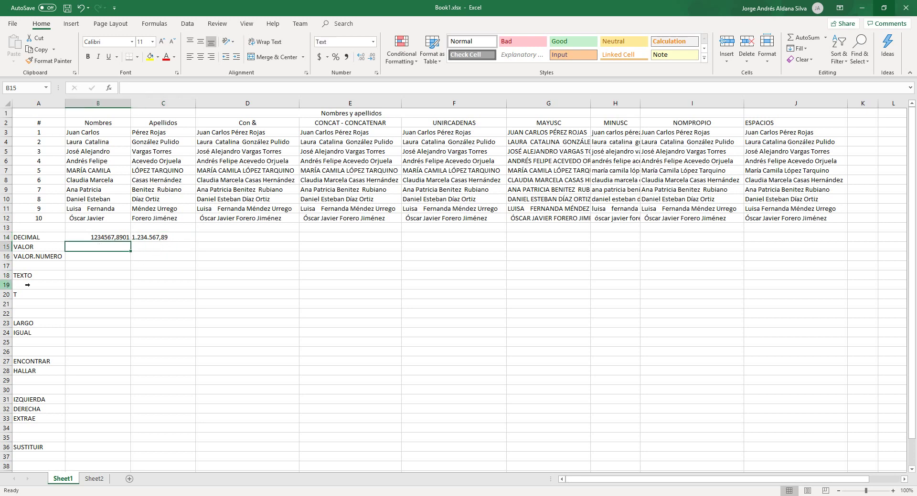
pyautogui.click(102, 258)
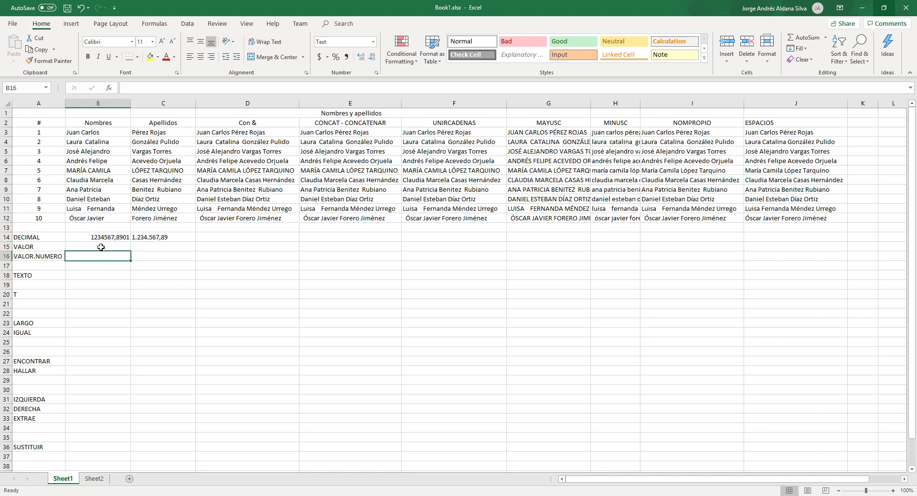
pyautogui.click(101, 247)
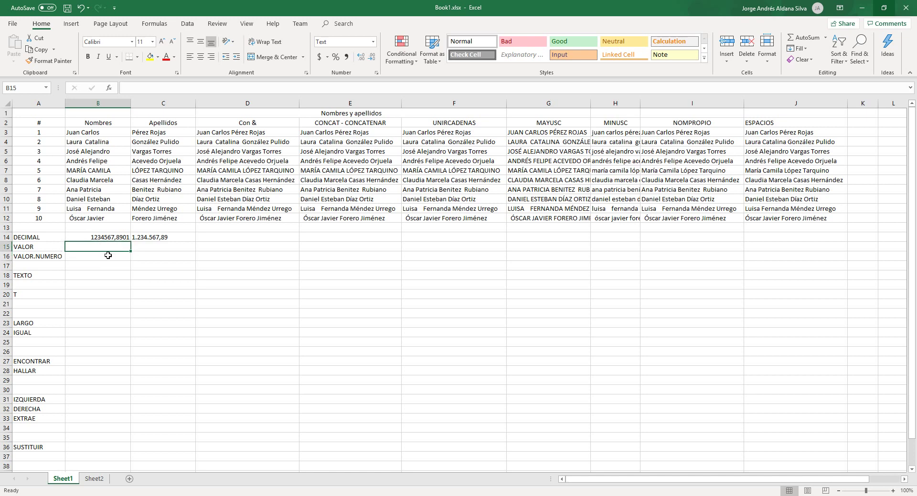
pyautogui.write('1234567')
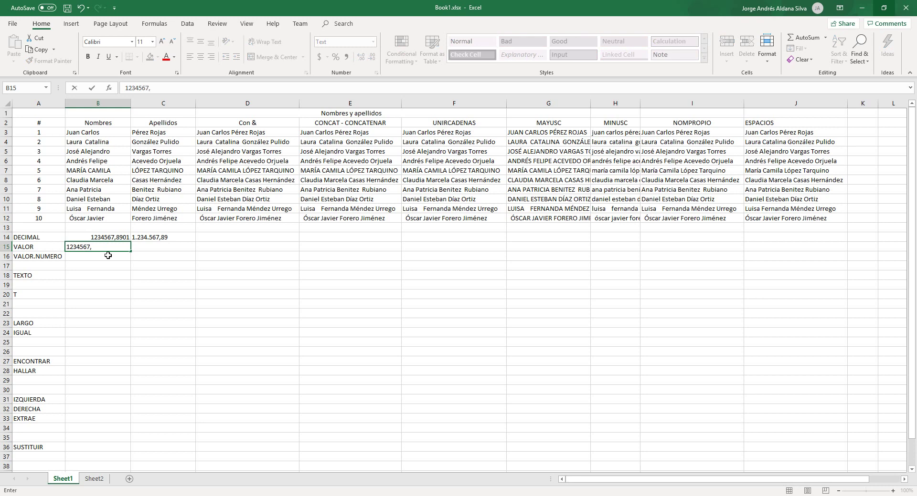
pyautogui.write(',8901')
pyautogui.hotkey('ctrl', 'Return')
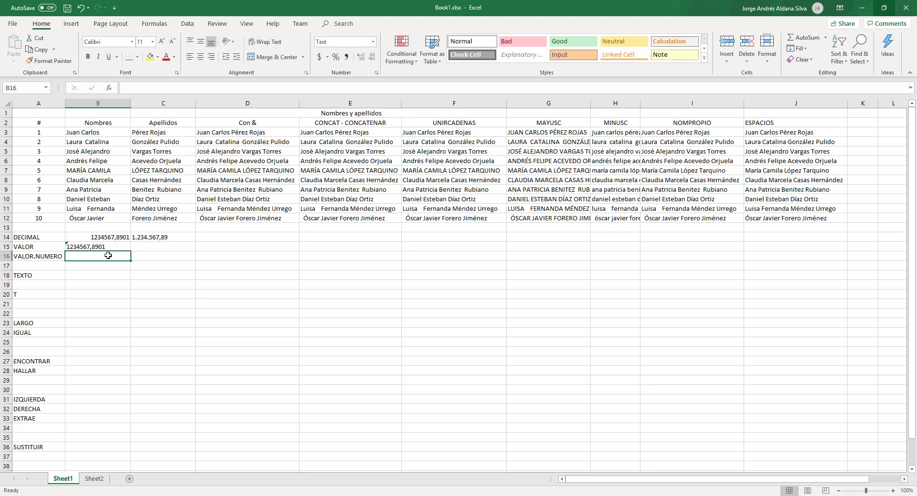
pyautogui.press('Return')
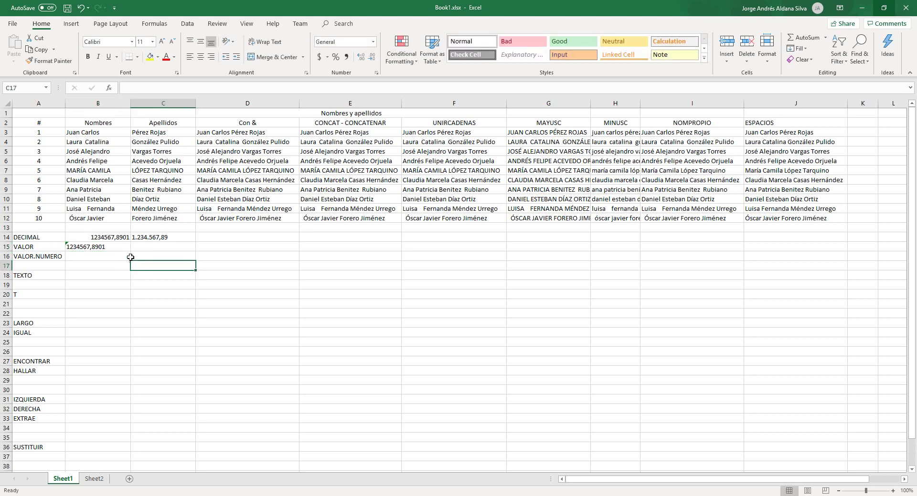
# Step: Compare the number in cell B14 with the text entry in B15 and review the error-checking options for B15
pyautogui.click(118, 239)
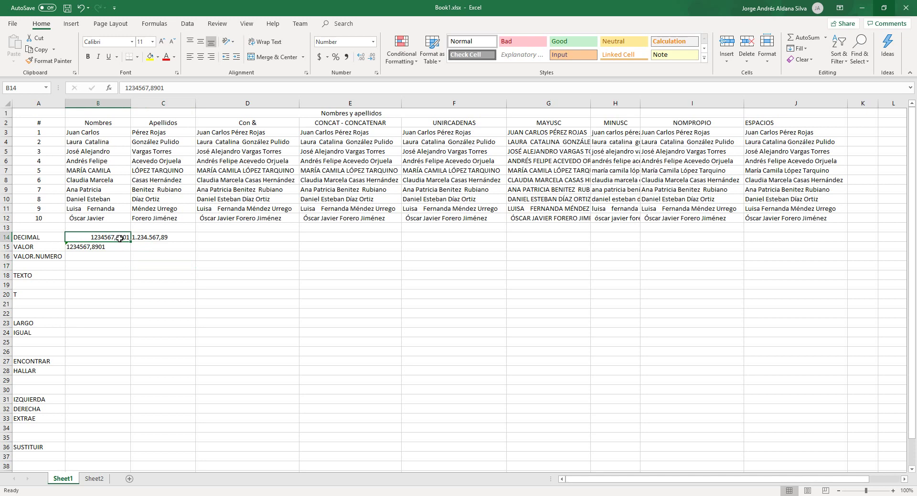
pyautogui.click(116, 245)
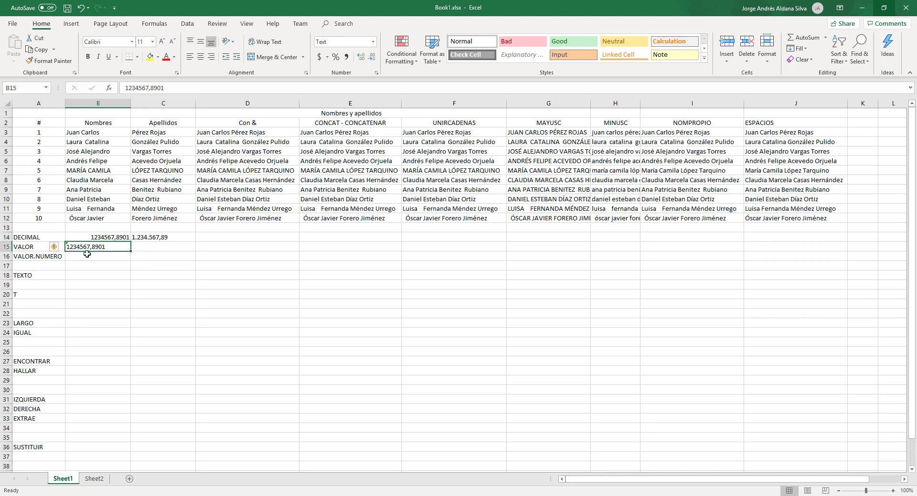
pyautogui.click(55, 247)
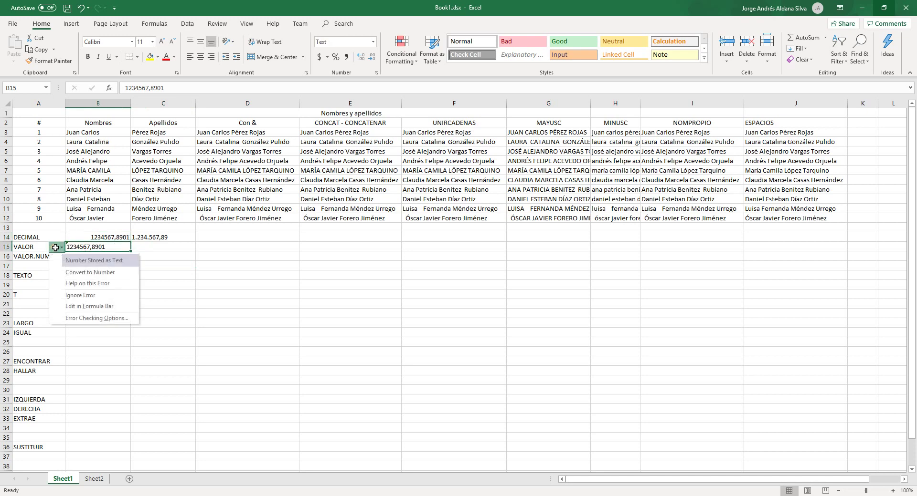
pyautogui.click(99, 257)
pyautogui.click(96, 247)
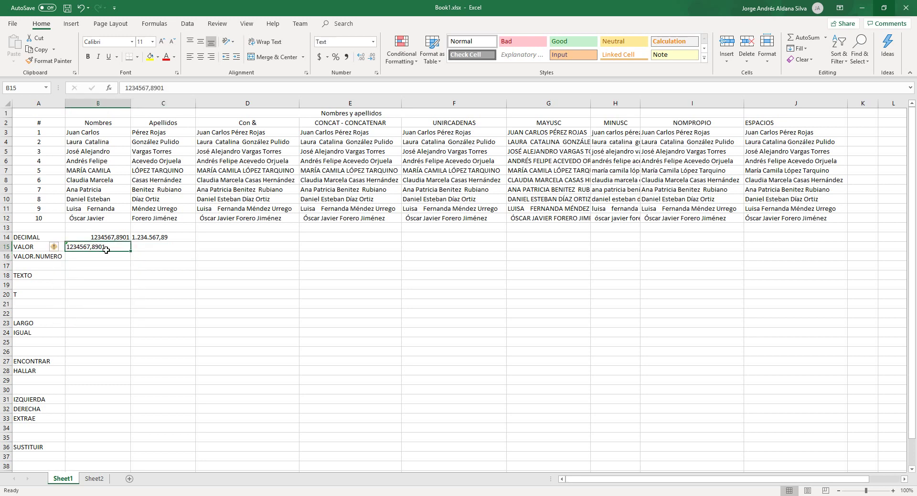
pyautogui.click(114, 259)
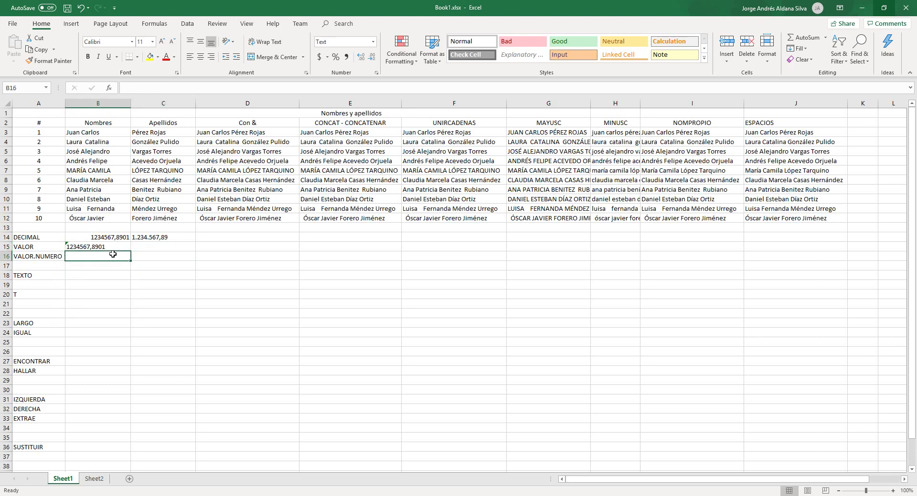
pyautogui.click(108, 249)
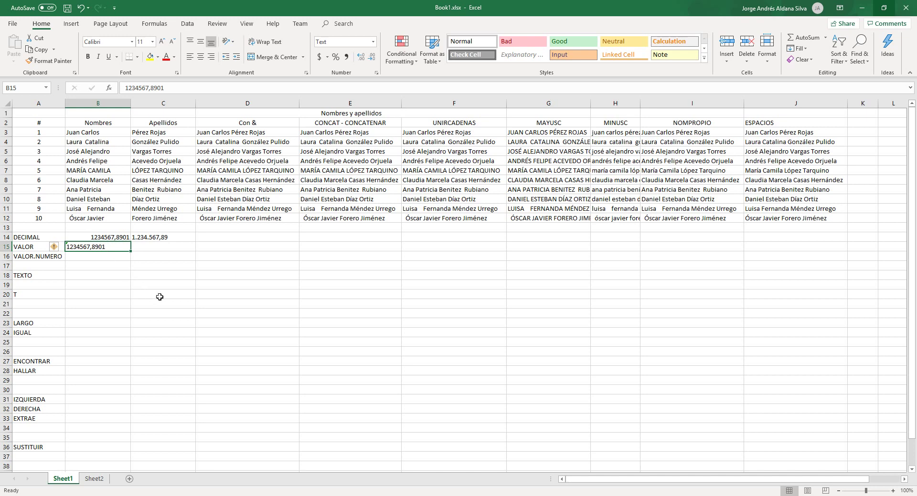
pyautogui.press('Down')
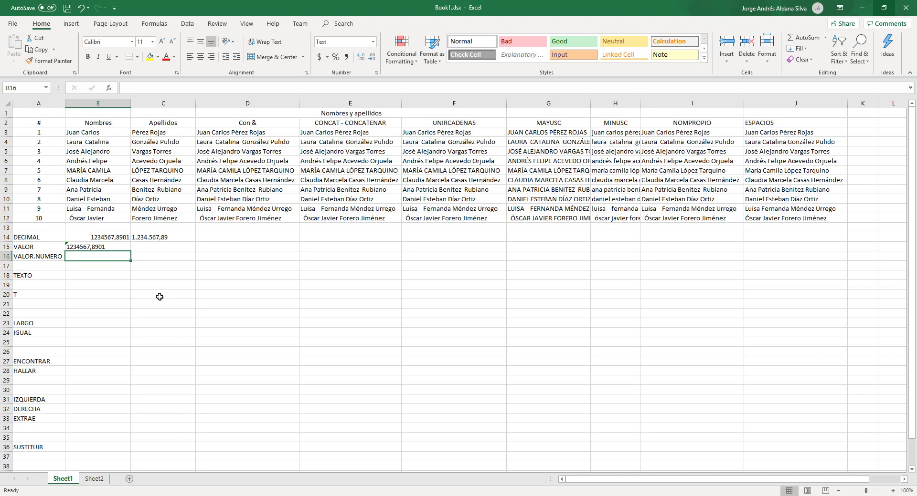
pyautogui.press('Up')
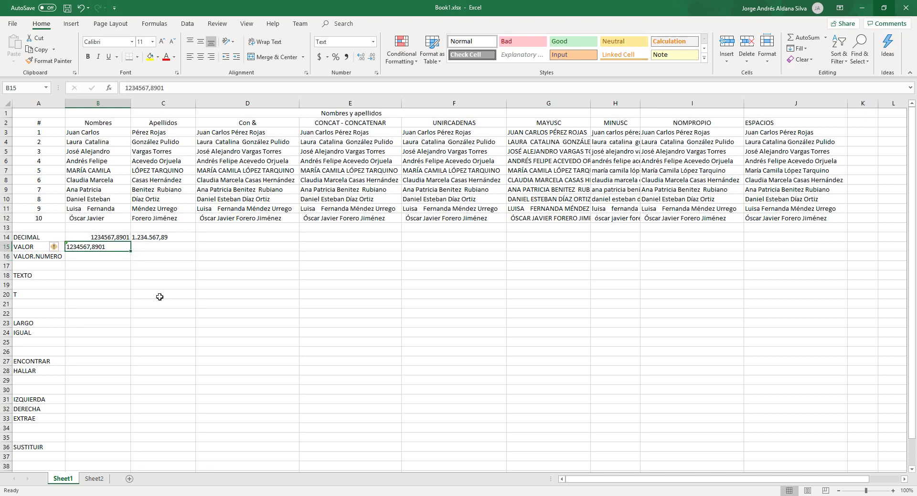
pyautogui.press('Right')
pyautogui.press('Down')
pyautogui.press('Left')
pyautogui.press('Up')
# Step: Enter =VALUE(B15) in cell C15 to convert the text in B15 to a number
pyautogui.press('Right')
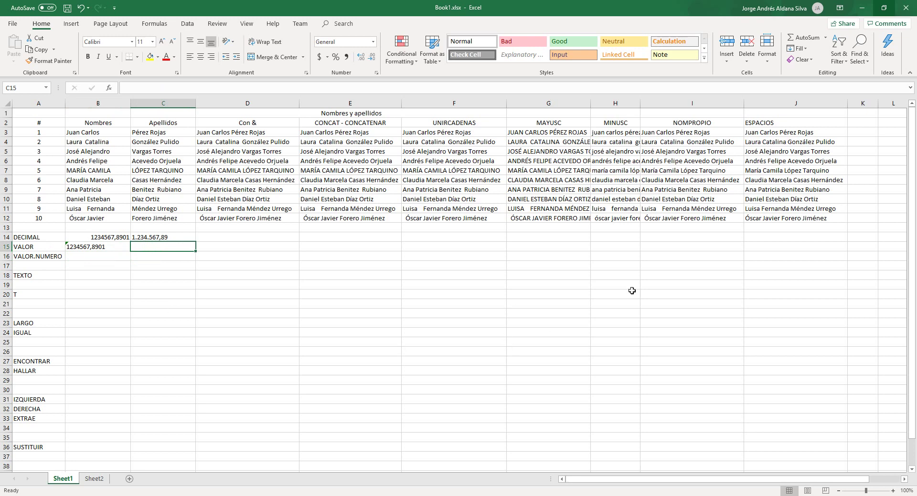
pyautogui.write('=VAL')
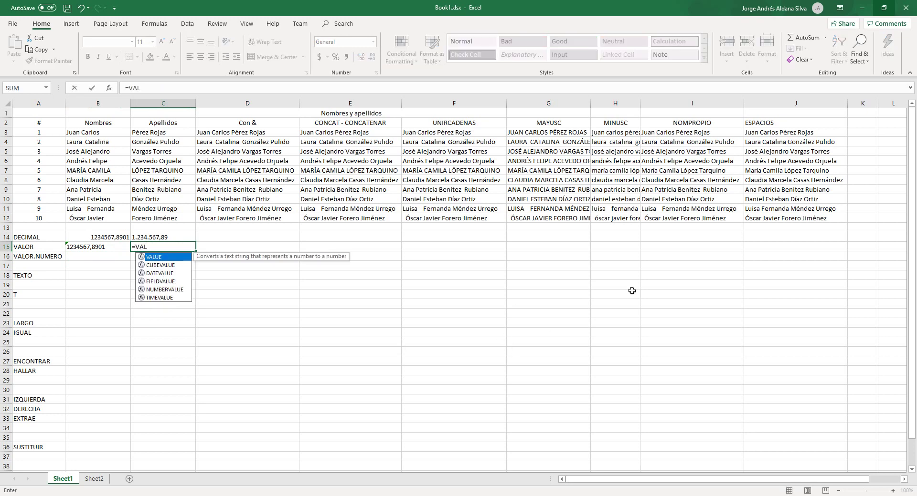
pyautogui.press('Tab')
pyautogui.press('Left')
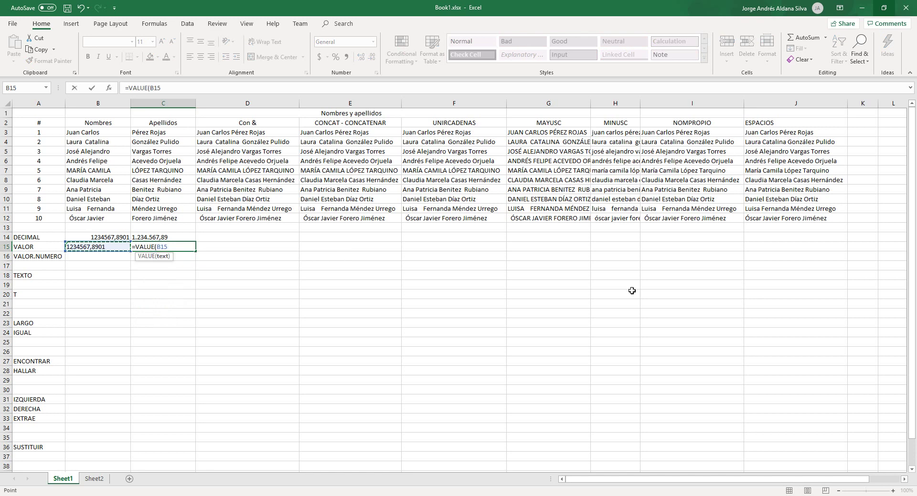
pyautogui.write(')')
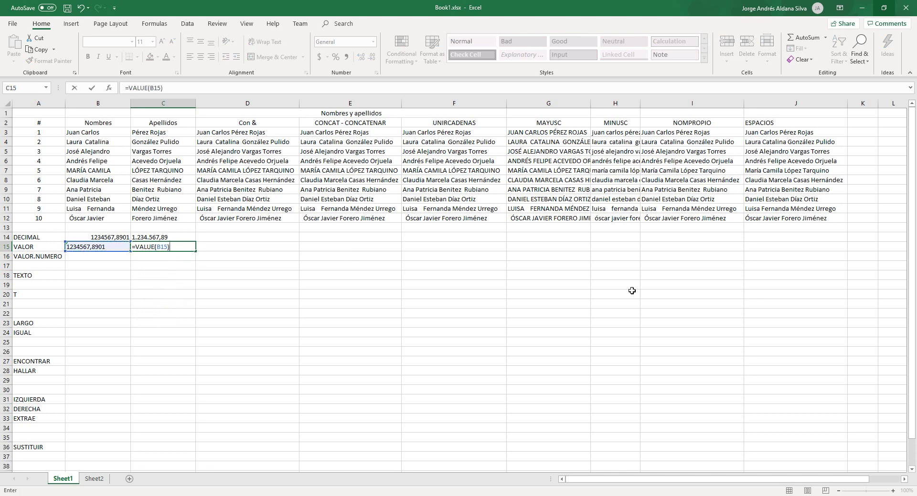
pyautogui.press('Return')
pyautogui.press('Up')
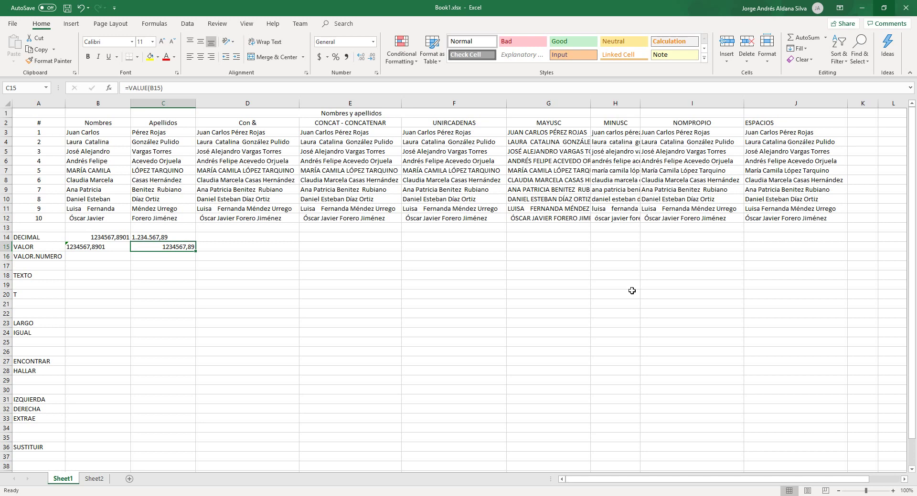
# Step: Display cell C15 with four decimal places and check which number formats are available for it
pyautogui.click(358, 59)
pyautogui.click(357, 60)
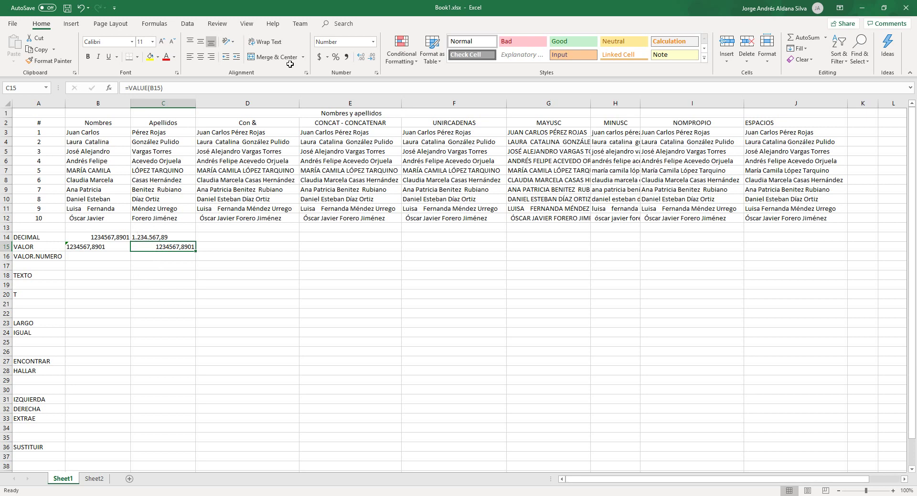
pyautogui.click(373, 44)
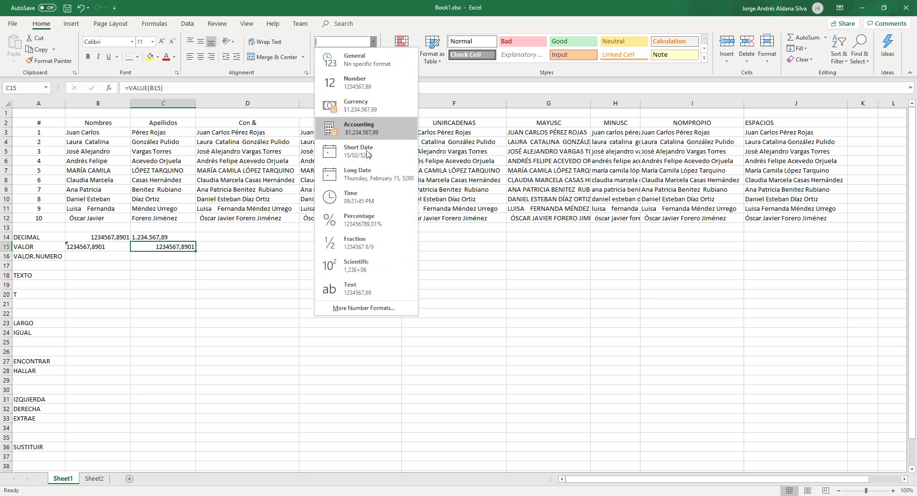
pyautogui.click(259, 249)
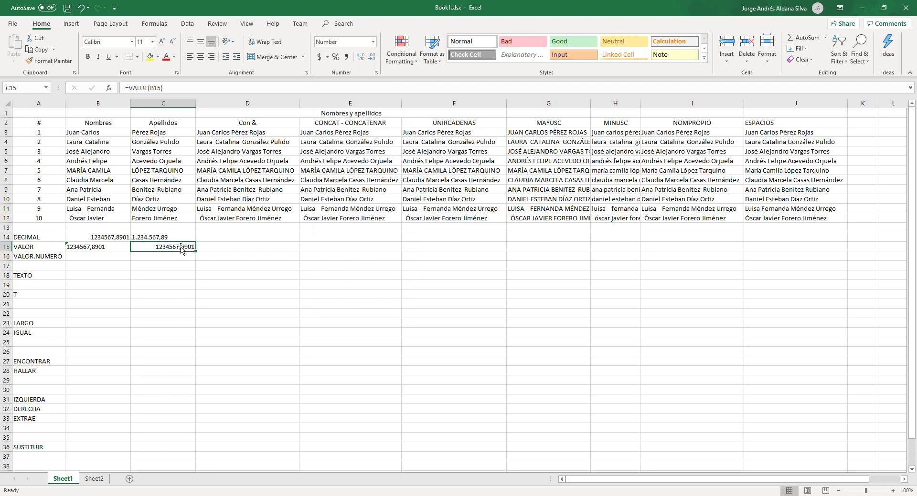
# Step: Enter 1,234,567.8901 as text in cell B16 beside the VALOR.NUMERO label
pyautogui.click(128, 255)
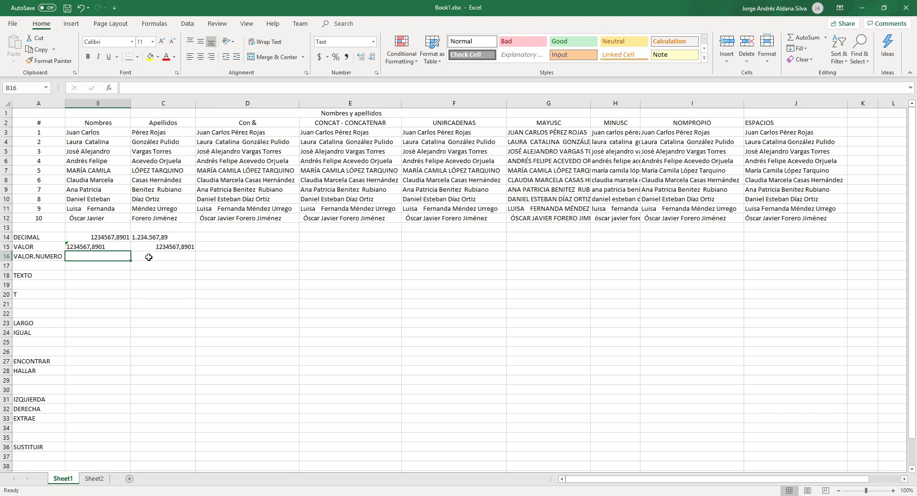
pyautogui.write('1')
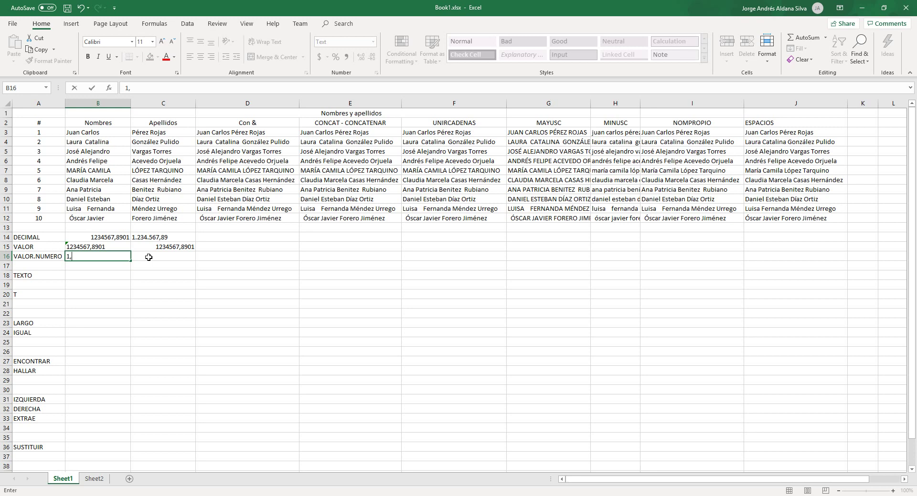
pyautogui.write(',234,567.8901')
pyautogui.hotkey('ctrl', 'Return')
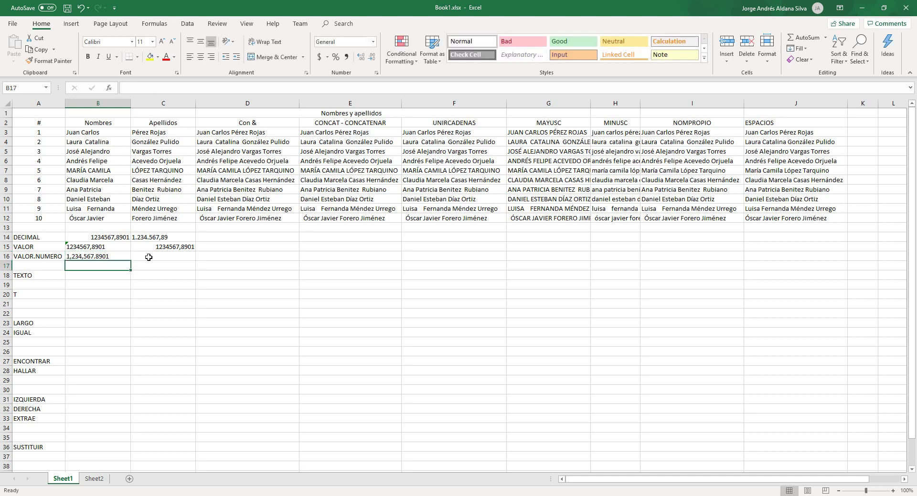
pyautogui.click(149, 257)
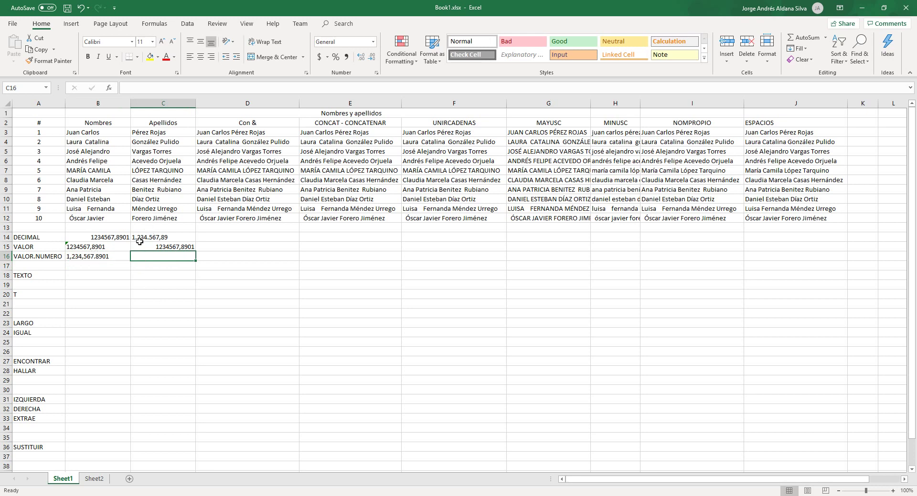
pyautogui.click(113, 257)
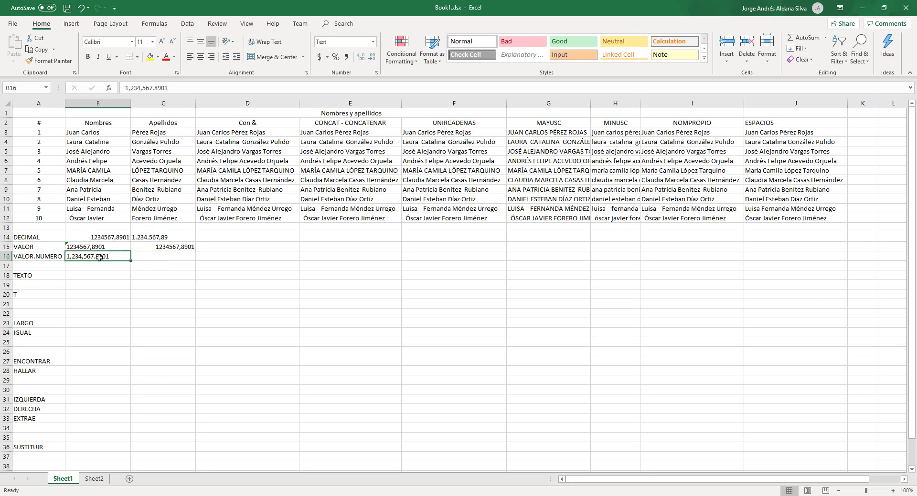
# Step: Enter =NUMBERVALUE(B16;".";",") in cell C16 and display the result with four decimal places
pyautogui.click(142, 258)
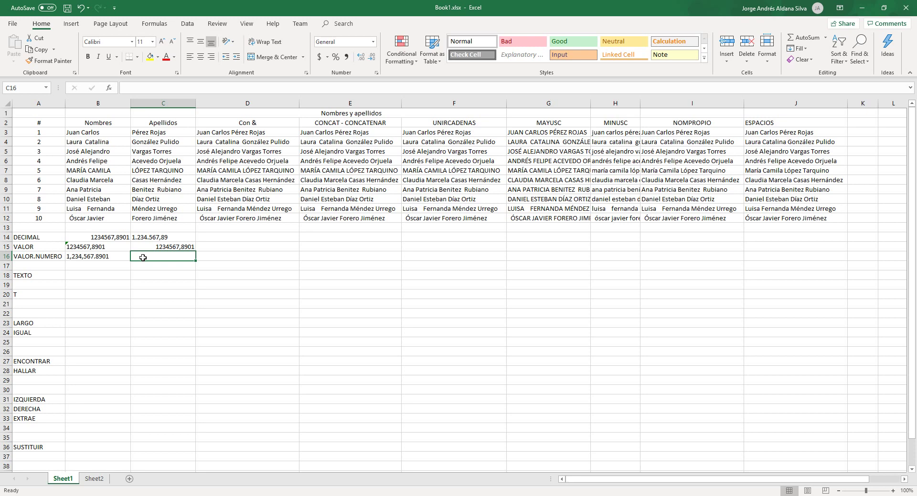
pyautogui.write('=VAL')
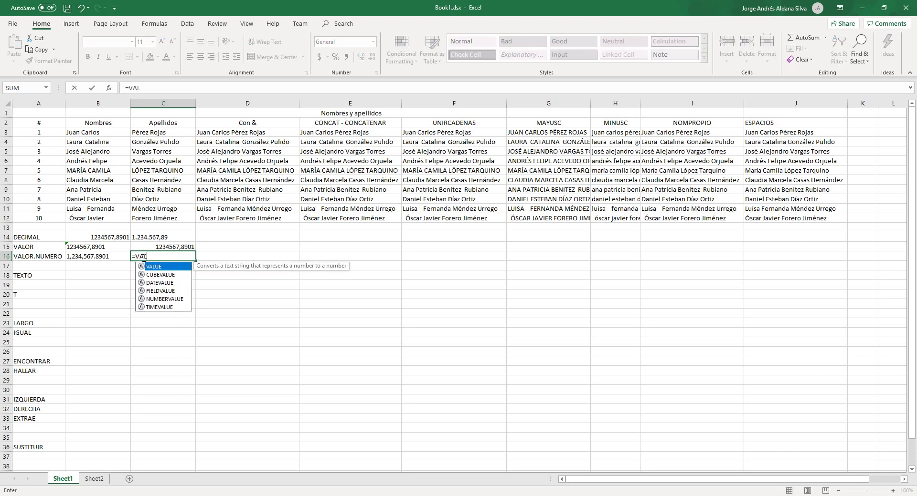
pyautogui.press('BackSpace')
pyautogui.press('BackSpace')
pyautogui.press('BackSpace')
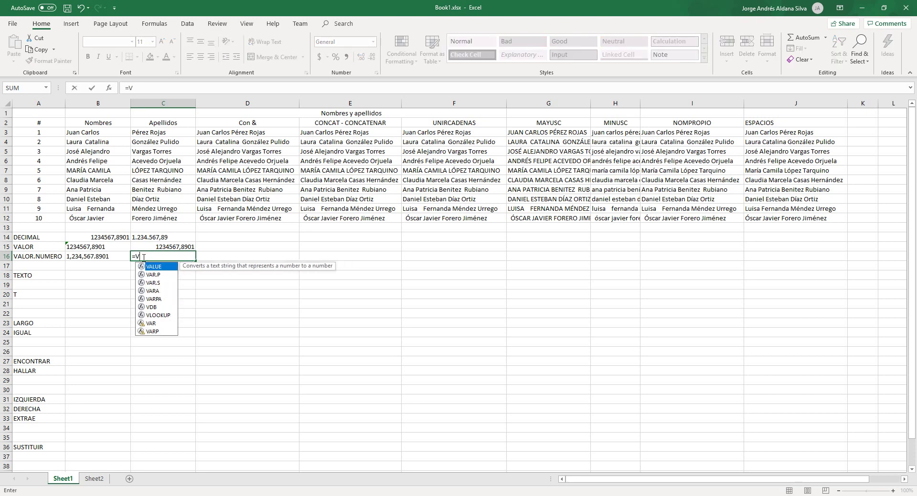
pyautogui.write('NUMB')
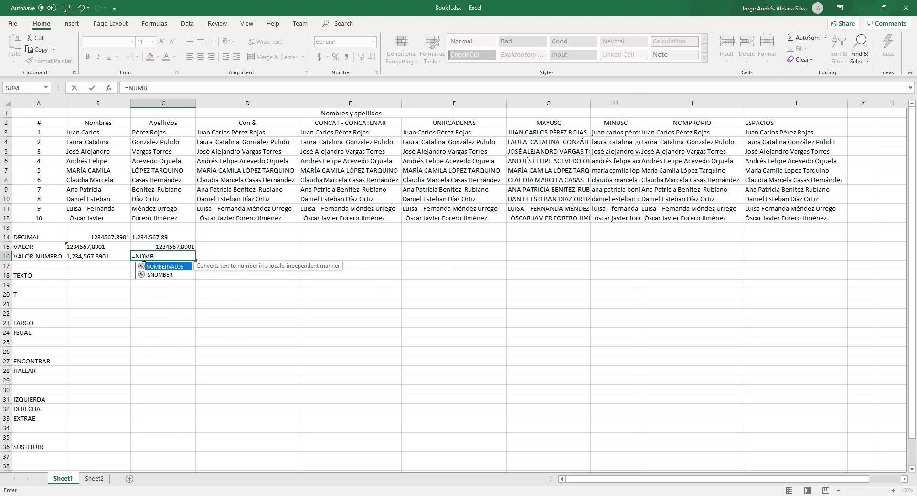
pyautogui.press('Tab')
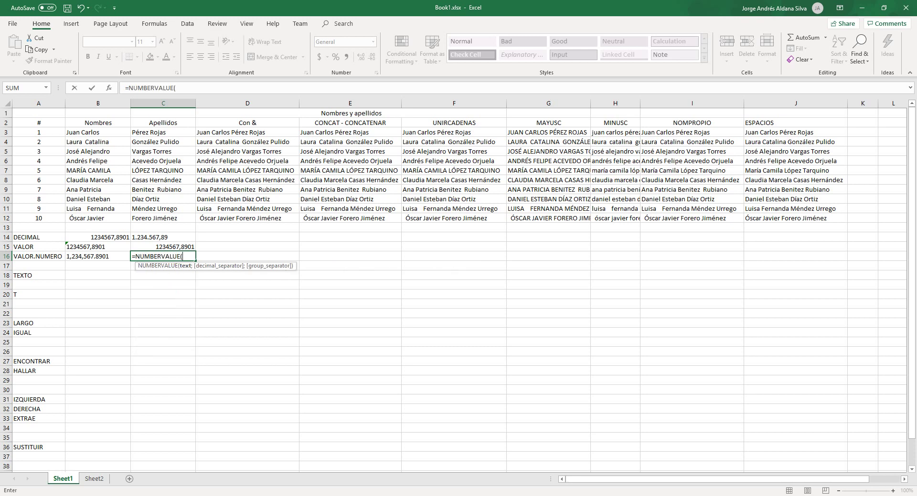
pyautogui.press('Left')
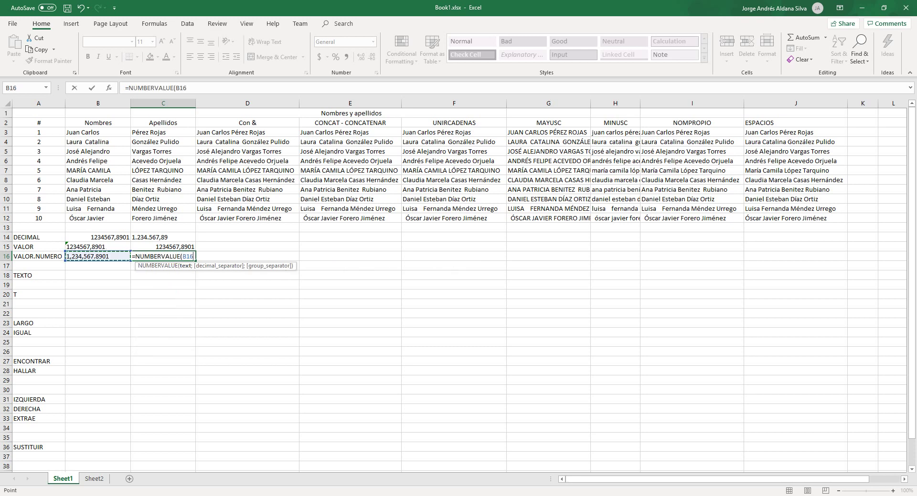
pyautogui.write(';')
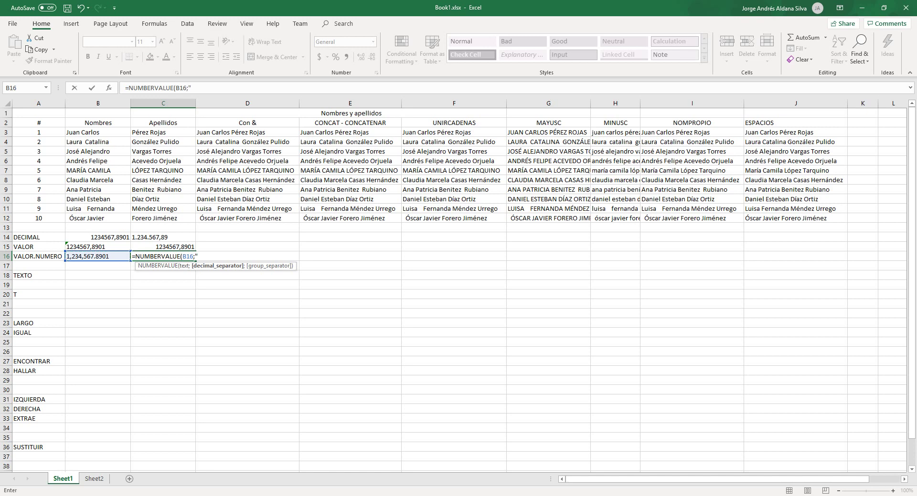
pyautogui.write('".";",")')
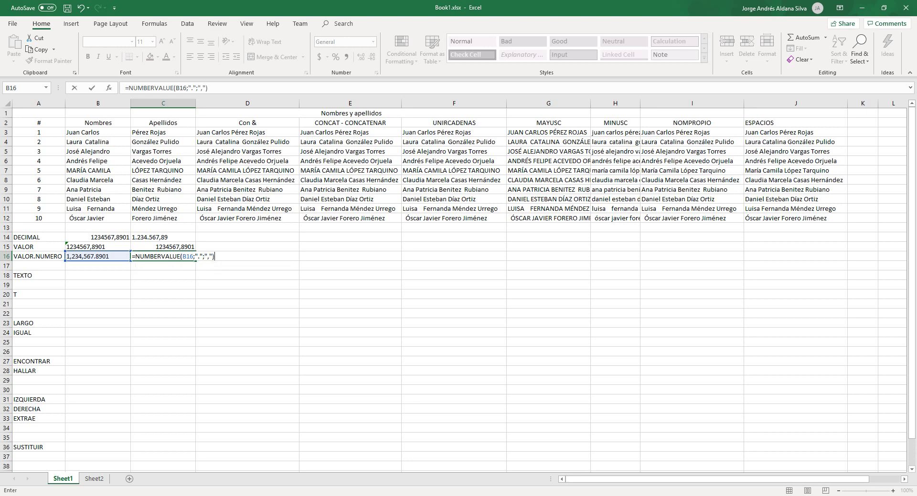
pyautogui.hotkey('ctrl', 'Return')
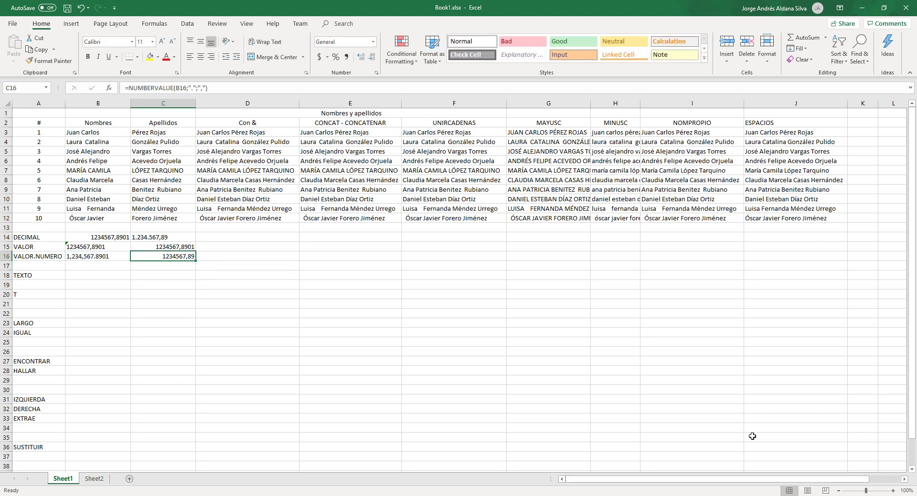
pyautogui.click(359, 58)
pyautogui.click(359, 58)
# Step: Insert the current date, 05/06/2019, in cell B18 and the current time, 06:45 PM, in C18 on the TEXTO row
pyautogui.click(90, 276)
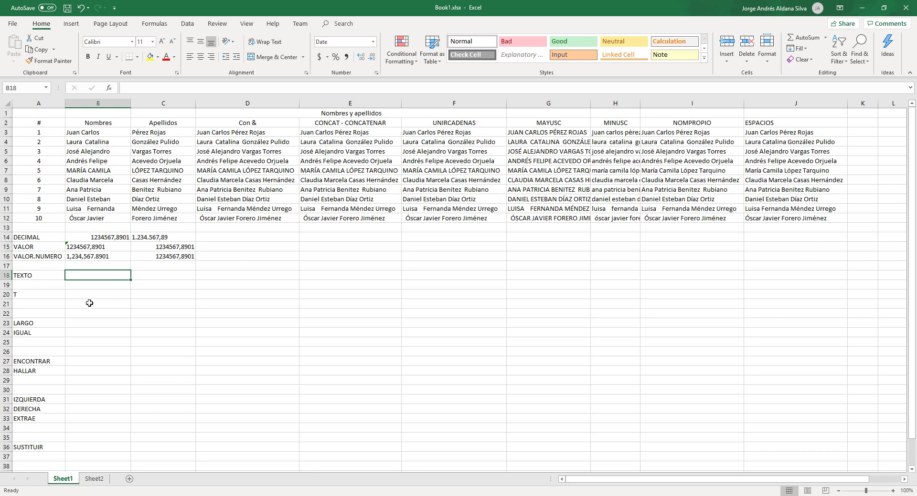
pyautogui.hotkey('ctrl', ';')
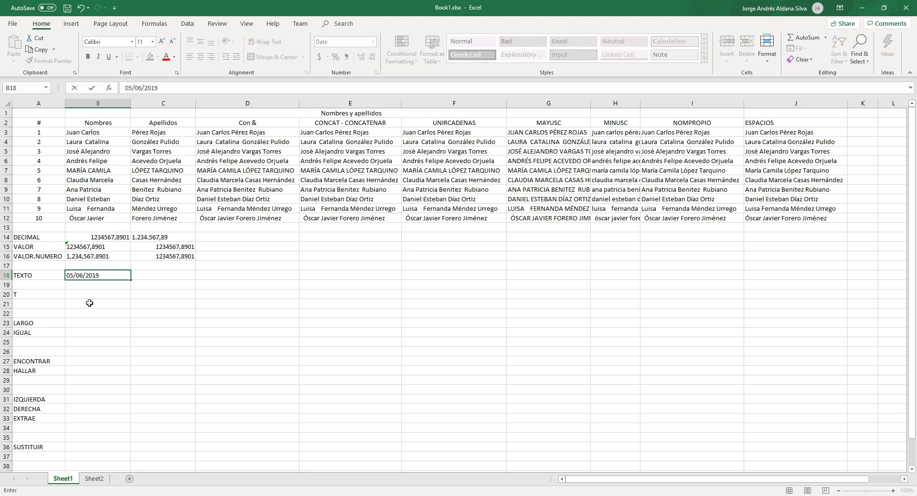
pyautogui.hotkey('ctrl', 'Return')
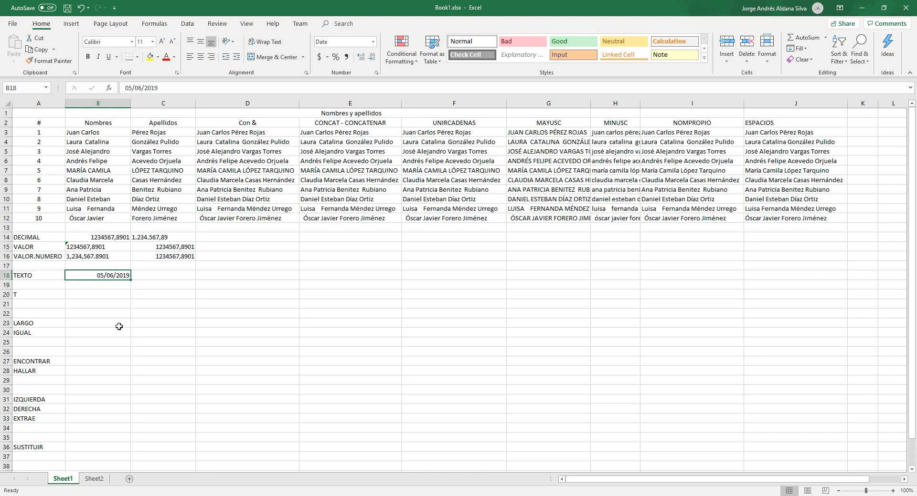
pyautogui.press('Tab')
pyautogui.hotkey('ctrl', 'shift', ';')
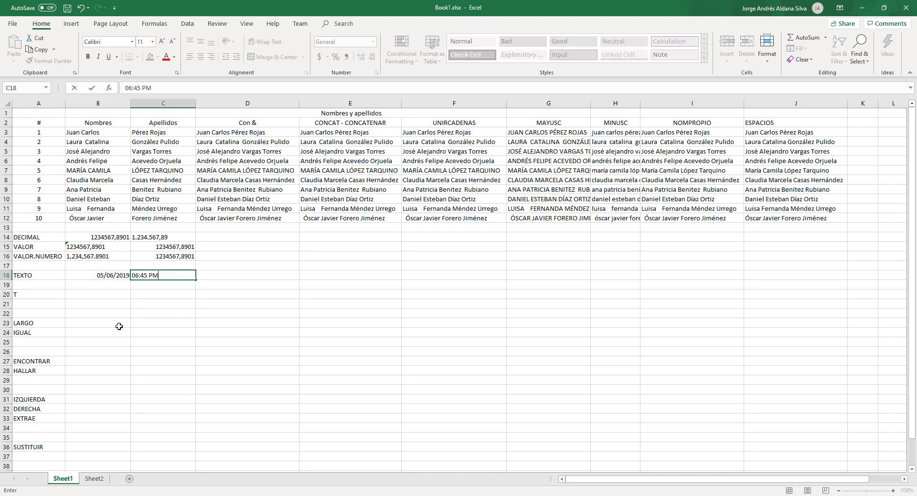
pyautogui.press('Return')
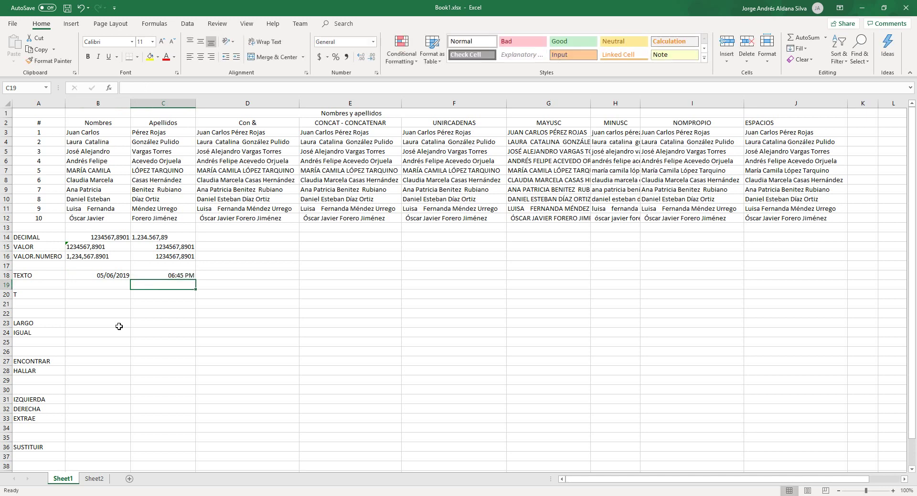
# Step: Undo the time entry in cell C18 and check which number formats are available for the cell
pyautogui.hotkey('ctrl', 'z')
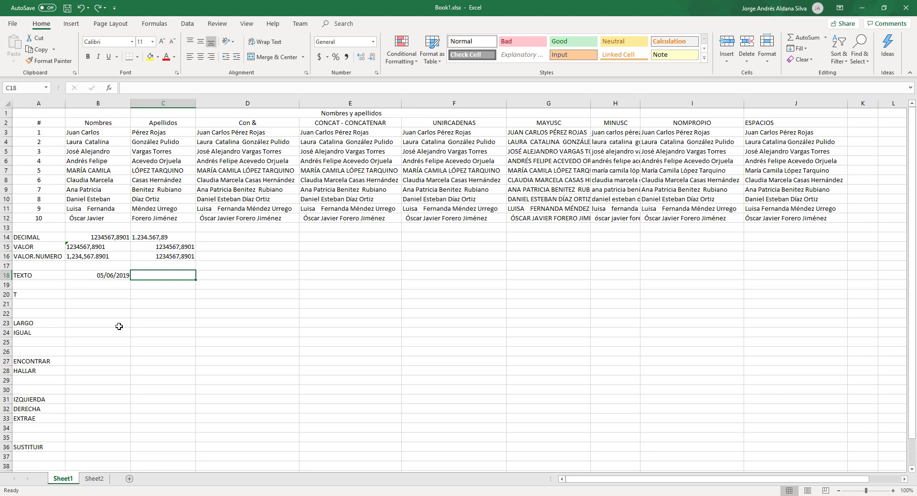
pyautogui.press('Left')
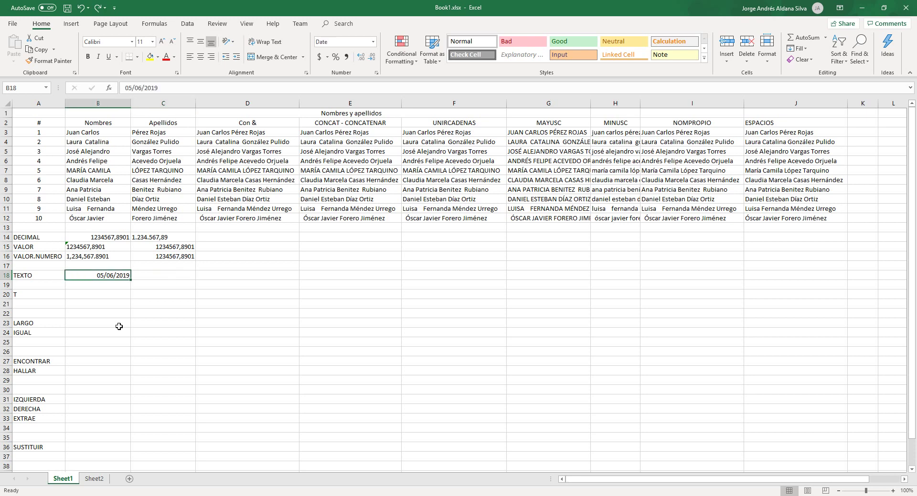
pyautogui.press('Right')
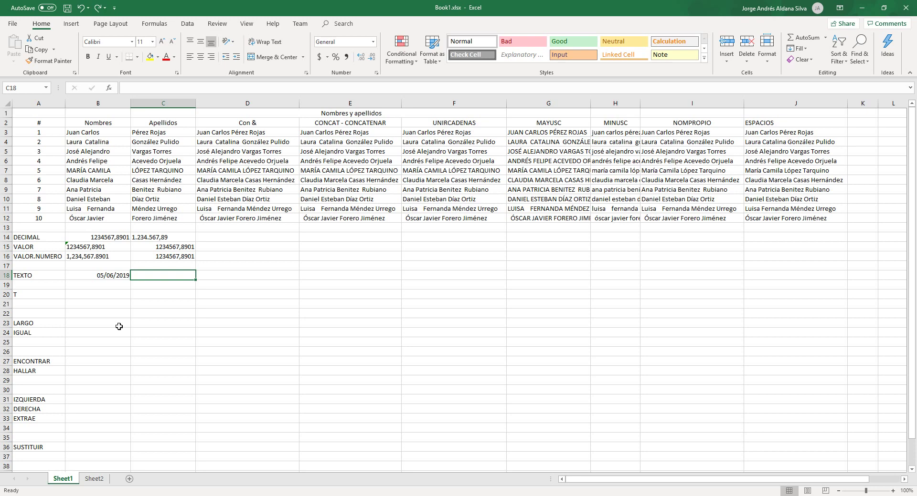
pyautogui.click(373, 41)
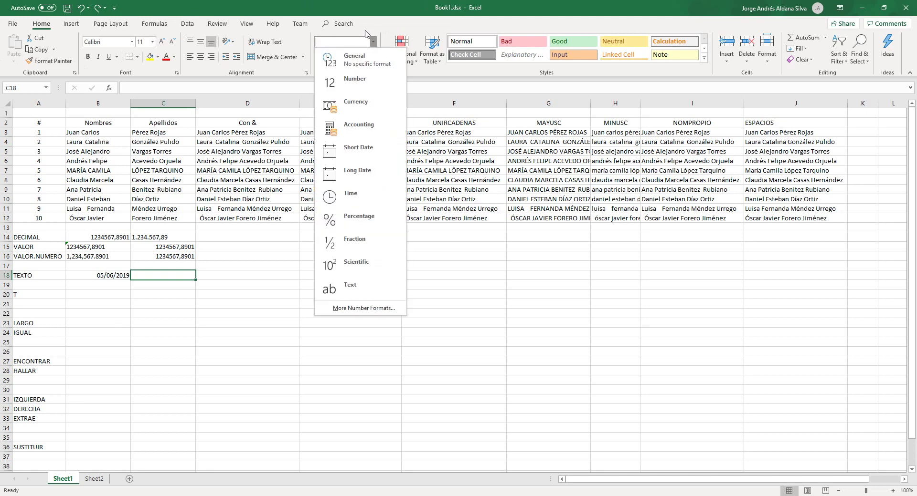
pyautogui.click(373, 42)
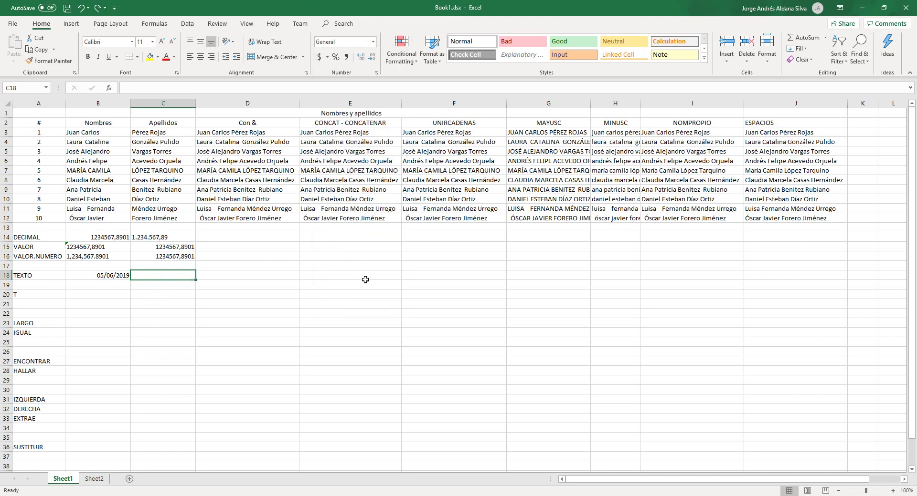
# Step: Enter =TEXT(B18;"d"" de ""m"" de ""yyyy") in cell C18 on the TEXTO row
pyautogui.write('=TEX')
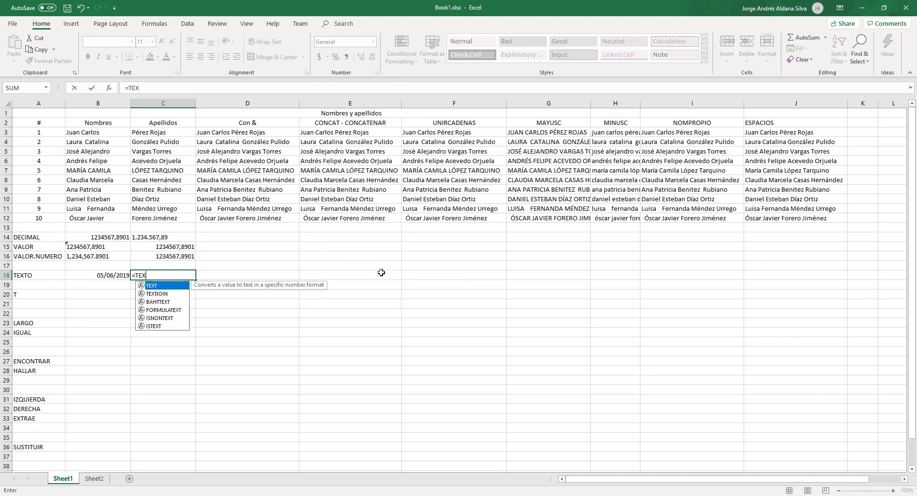
pyautogui.write('T(')
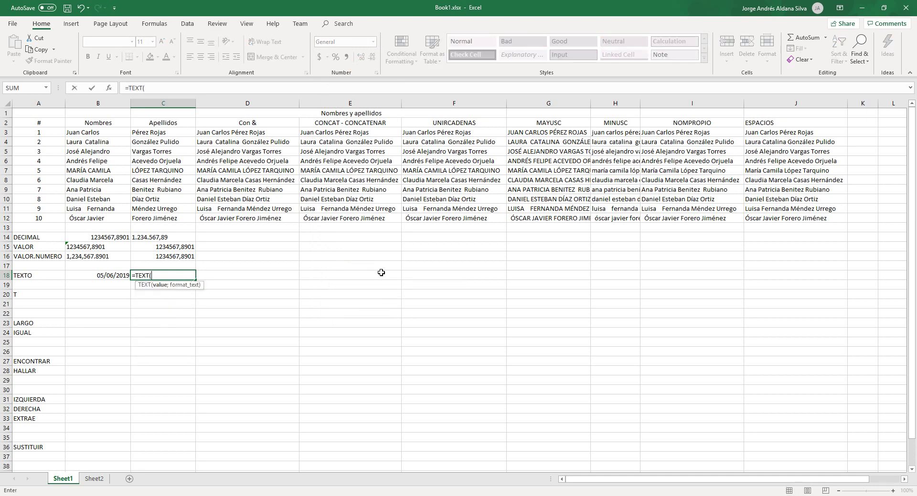
pyautogui.press('Left')
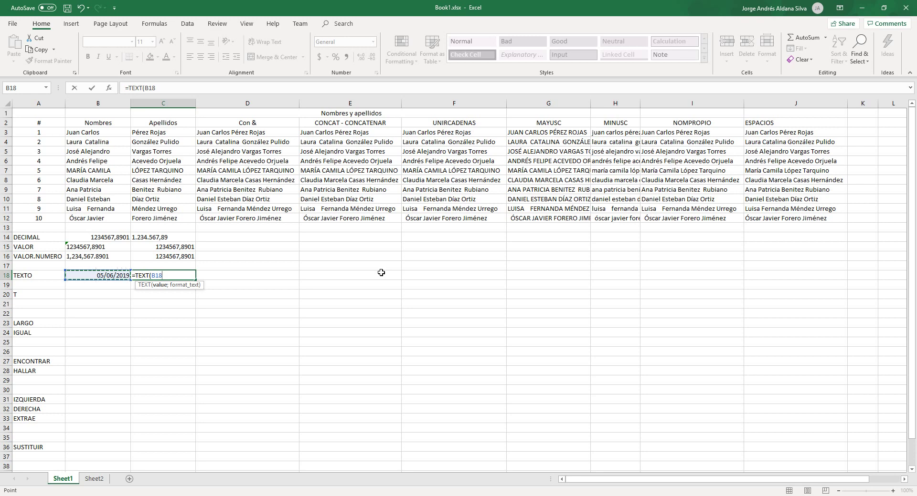
pyautogui.write(';')
pyautogui.press('BackSpace')
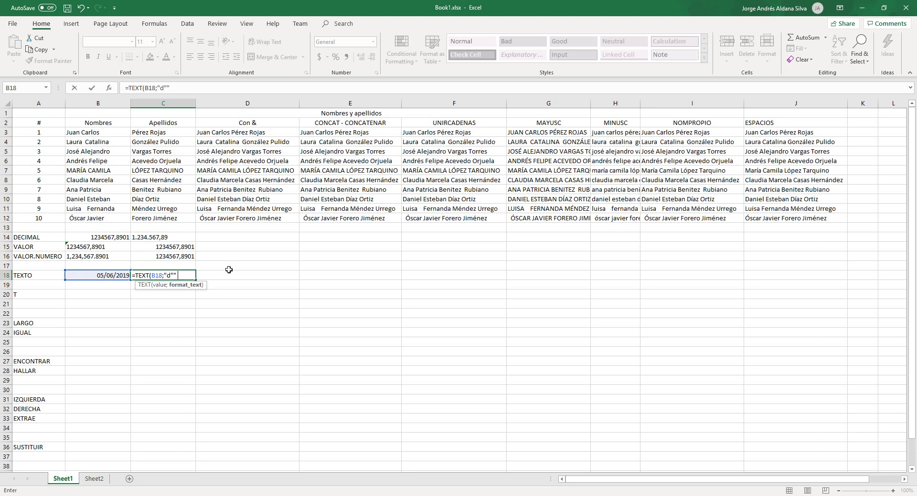
pyautogui.write('de ""m"" de ""yyyy")')
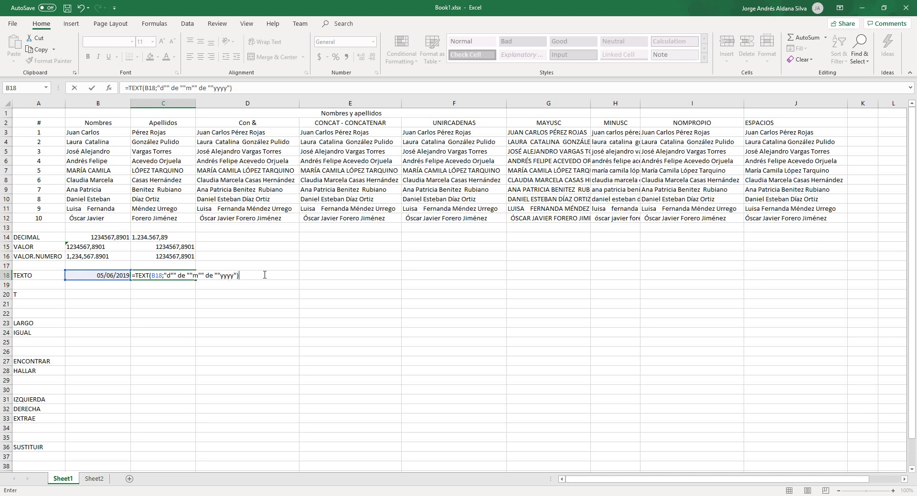
pyautogui.press('Return')
pyautogui.press('Up')
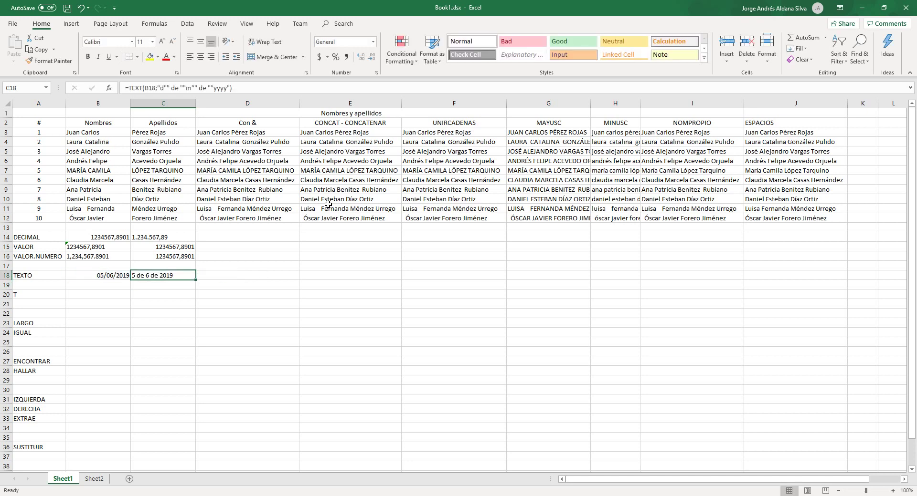
# Step: Change the month code in the C18 TEXT formula to mmm for an abbreviated month name
pyautogui.doubleClick(159, 275)
pyautogui.click(198, 276)
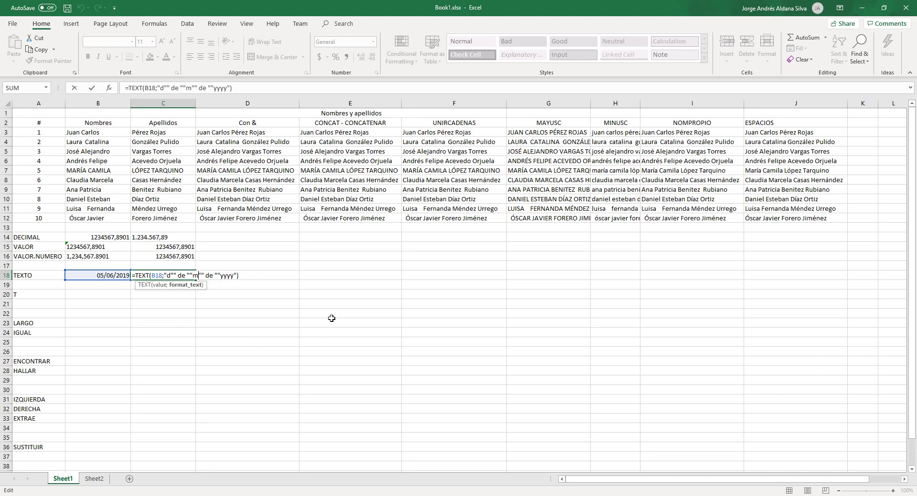
pyautogui.write('mm')
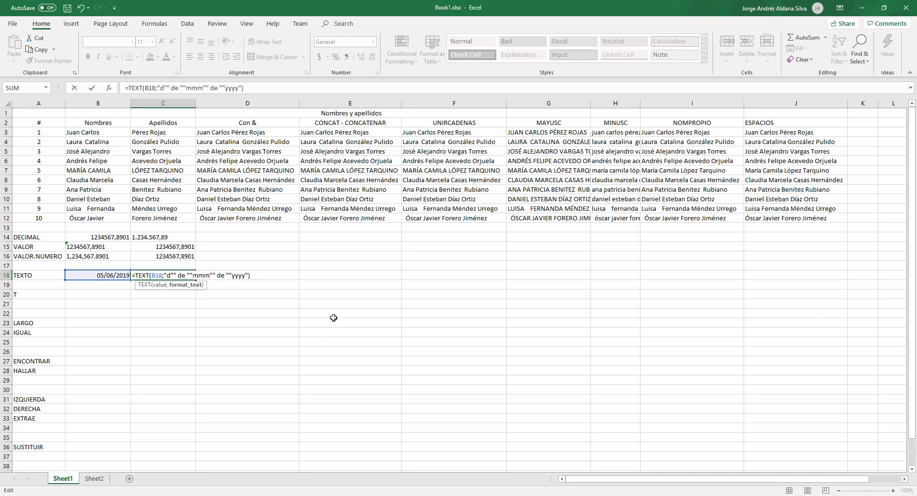
pyautogui.hotkey('ctrl', 'Return')
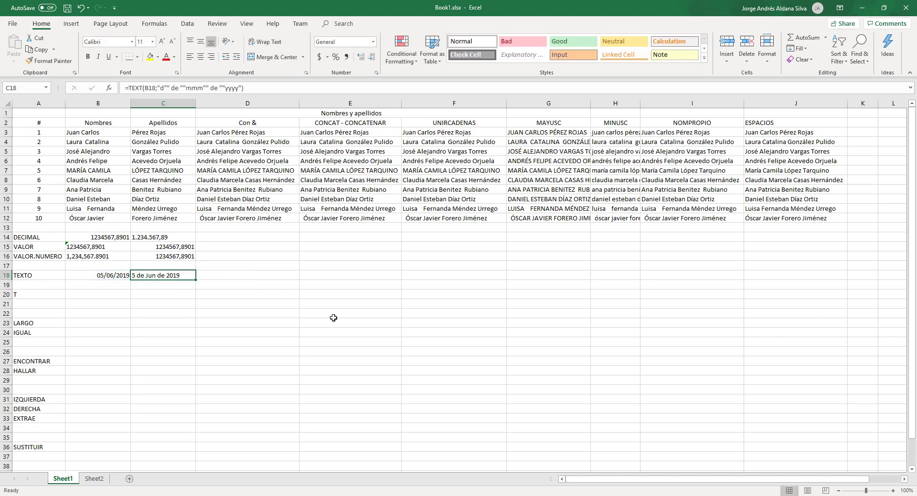
# Step: Change the month code in the C18 TEXT formula to mmmm and compare the result with the date in B18
pyautogui.press('F2')
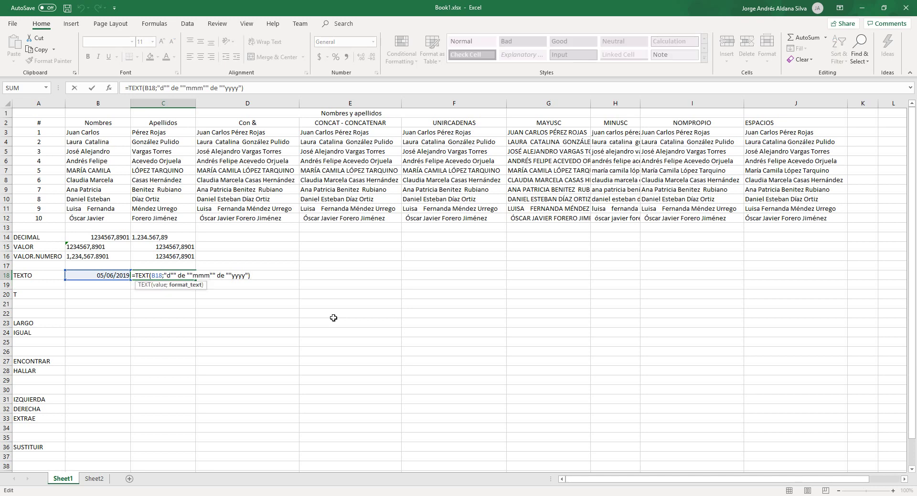
pyautogui.write('m')
pyautogui.hotkey('ctrl', 'Return')
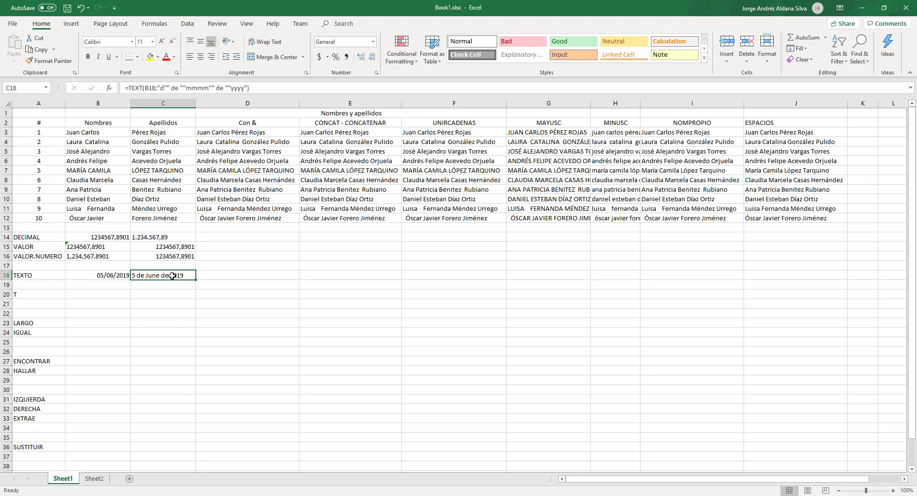
pyautogui.click(114, 276)
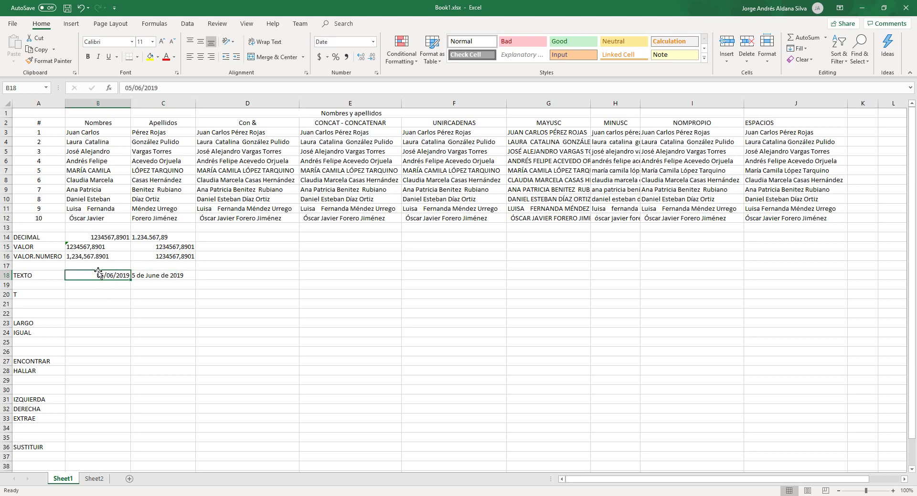
pyautogui.click(148, 276)
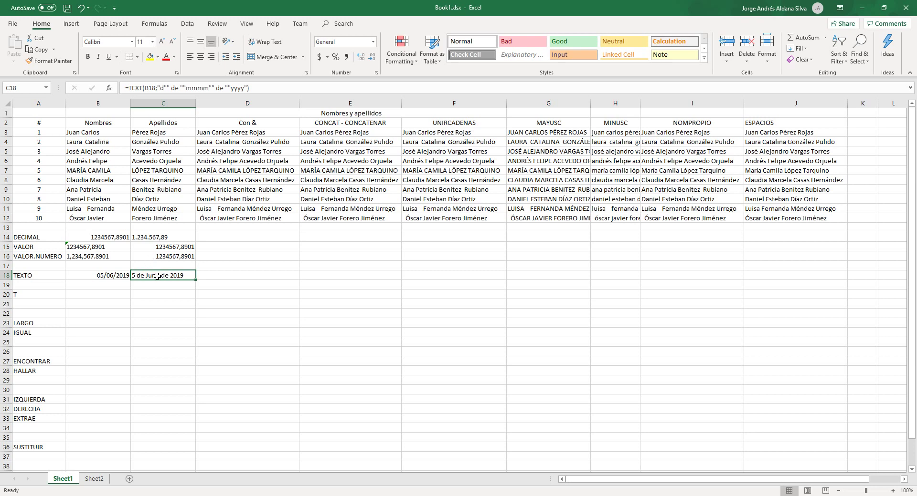
# Step: Enter hola in cell B20 on the T row and the formula =T(B20) in cell C20
pyautogui.click(119, 295)
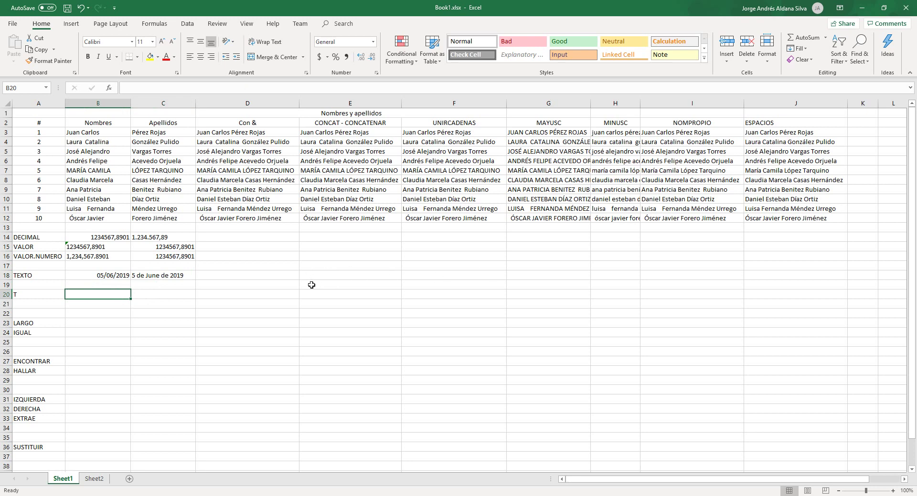
pyautogui.scroll(-3, 311, 285)
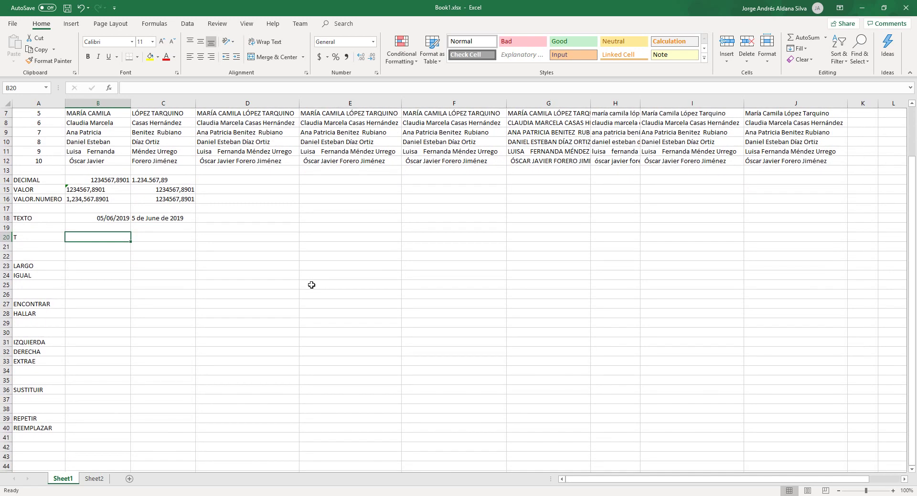
pyautogui.scroll(1, 312, 285)
pyautogui.write('hola')
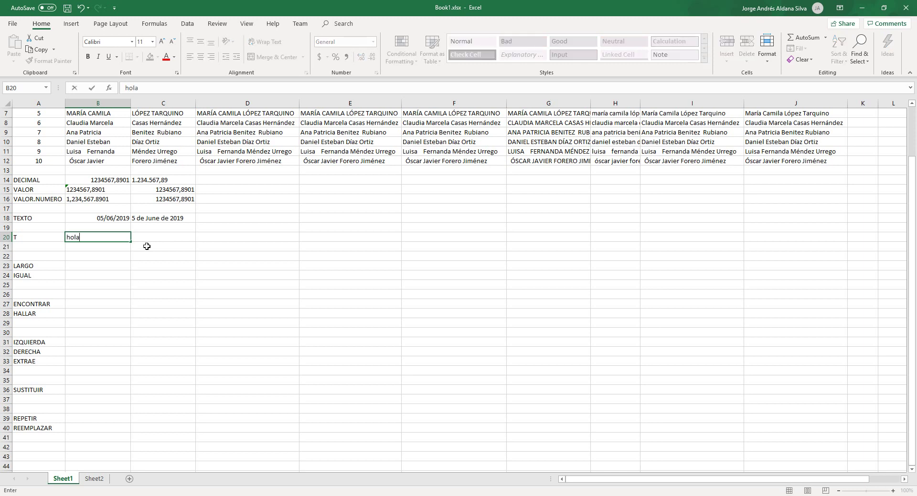
pyautogui.press('Tab')
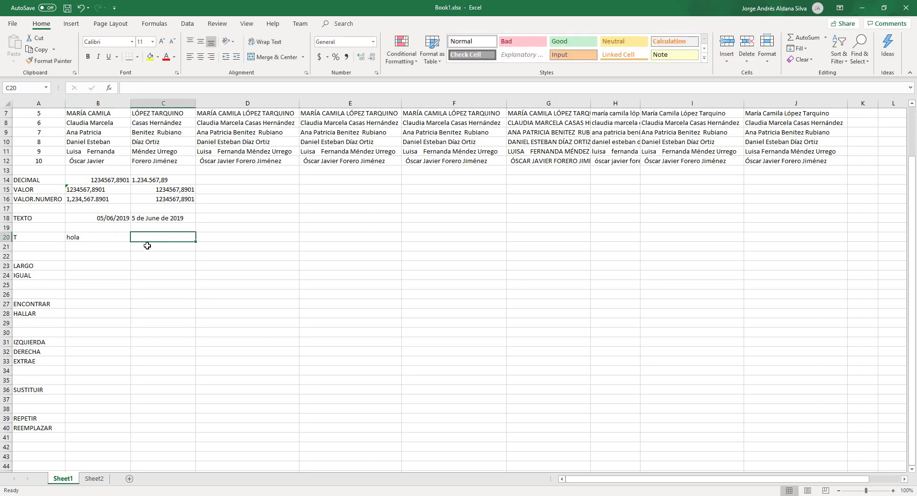
pyautogui.write('=T(')
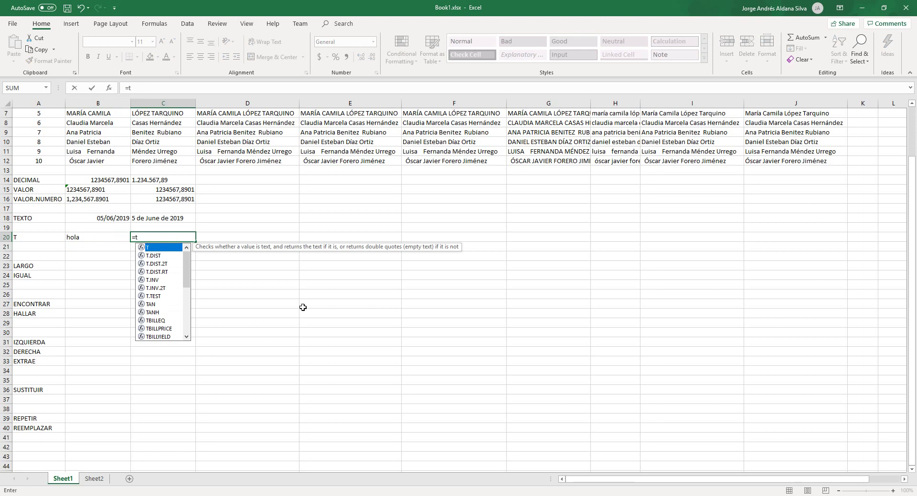
pyautogui.press('Left')
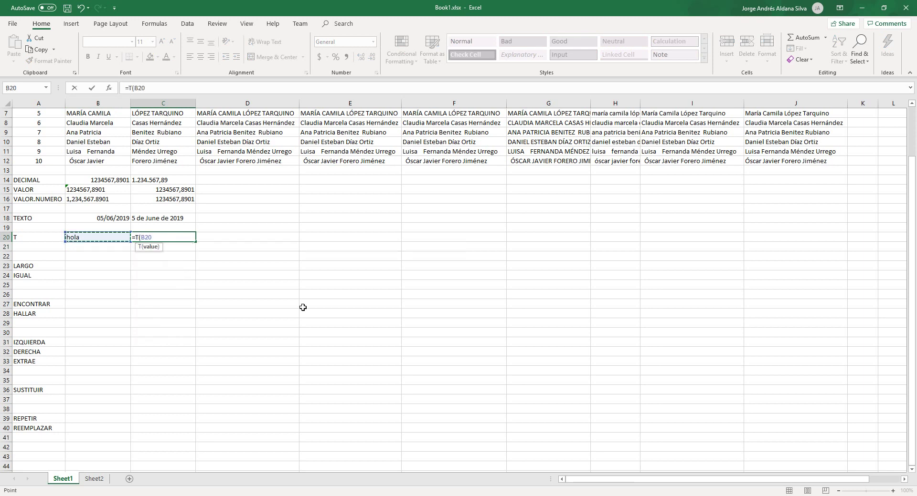
pyautogui.write(')')
pyautogui.press('Return')
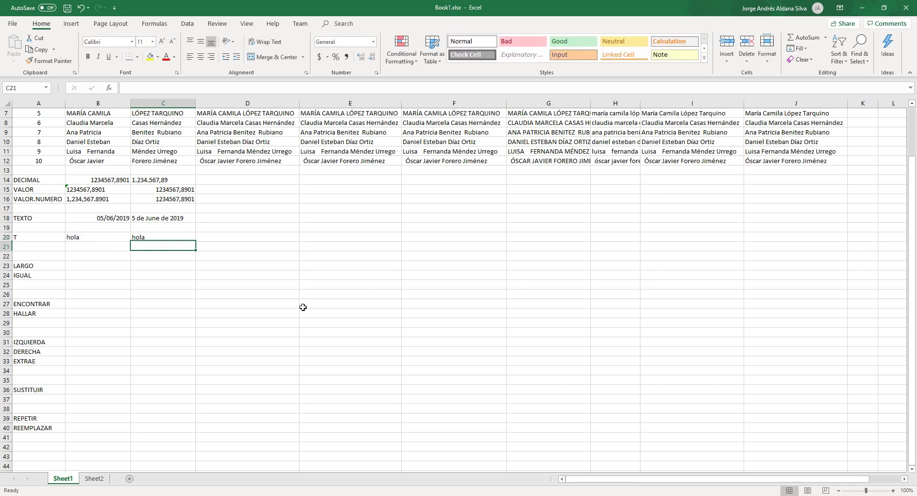
# Step: Test the T formula by entering the number 123 in cell B20, and restore the text hola
pyautogui.press('Up')
pyautogui.press('Left')
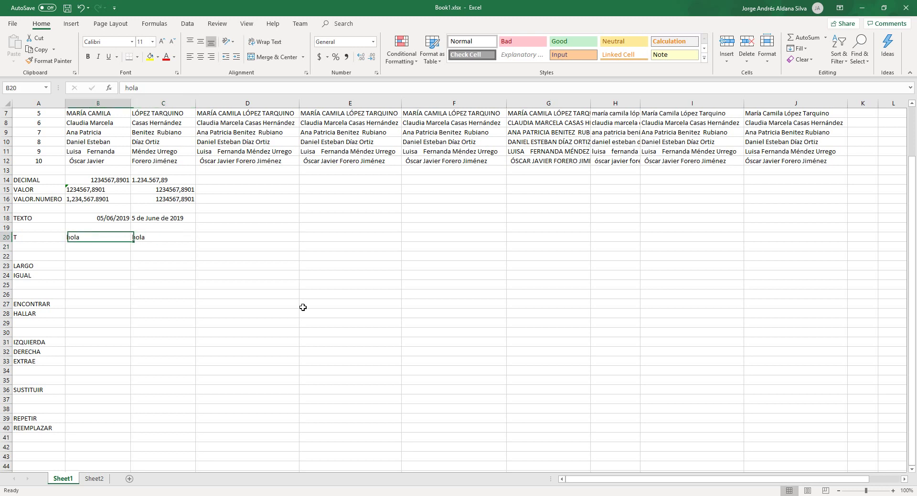
pyautogui.write('123')
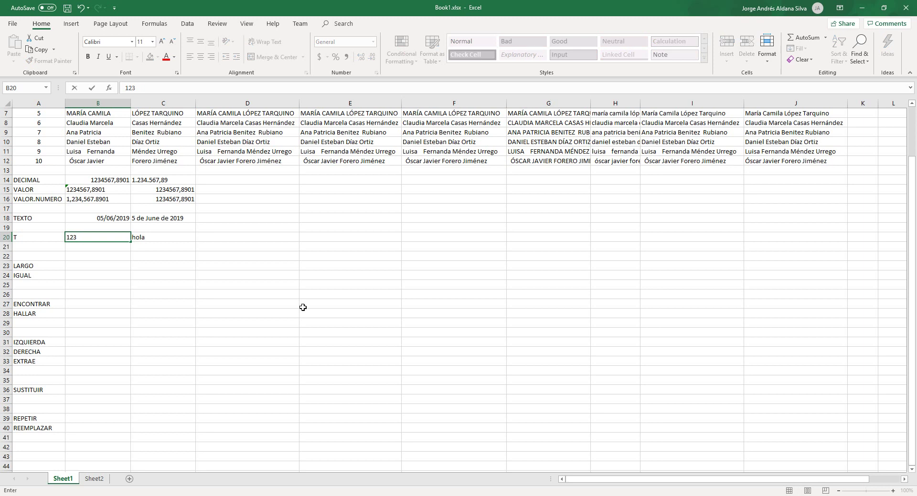
pyautogui.press('Return')
pyautogui.press('Up')
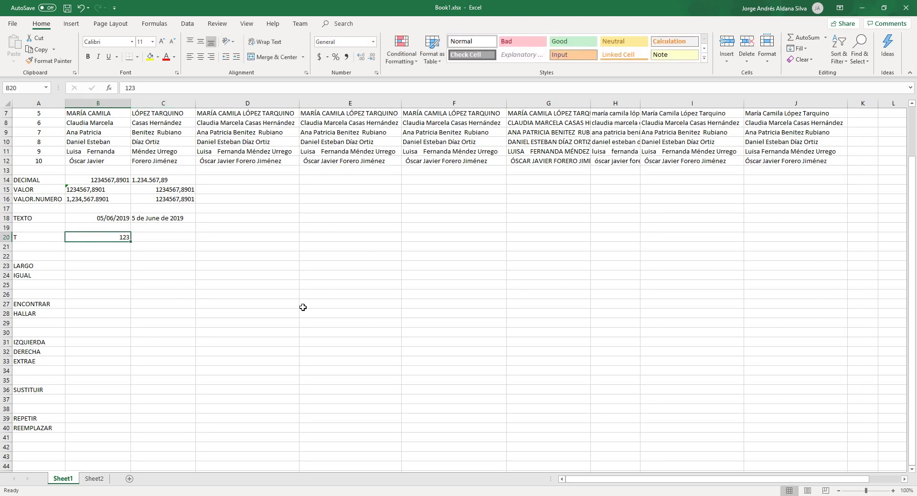
pyautogui.write('hola')
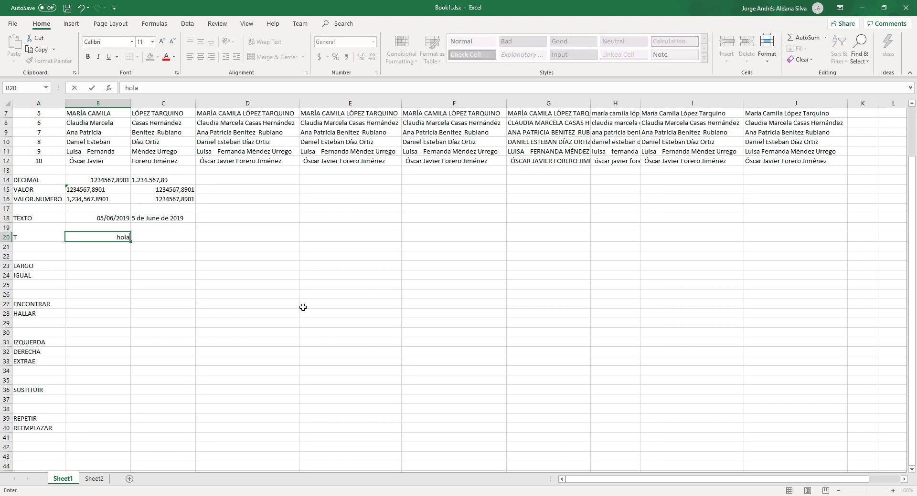
pyautogui.press('Return')
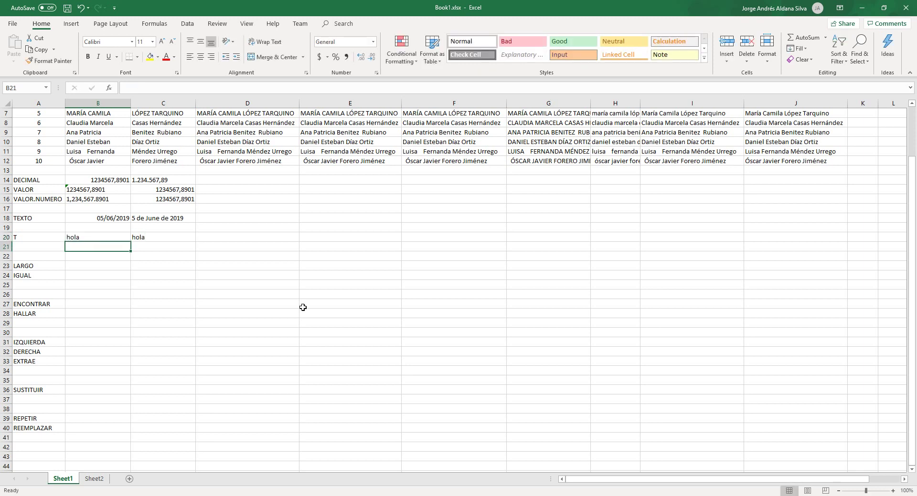
# Step: Enter the text Cadena de texto in cell B22, above the LARGO row
pyautogui.click(97, 266)
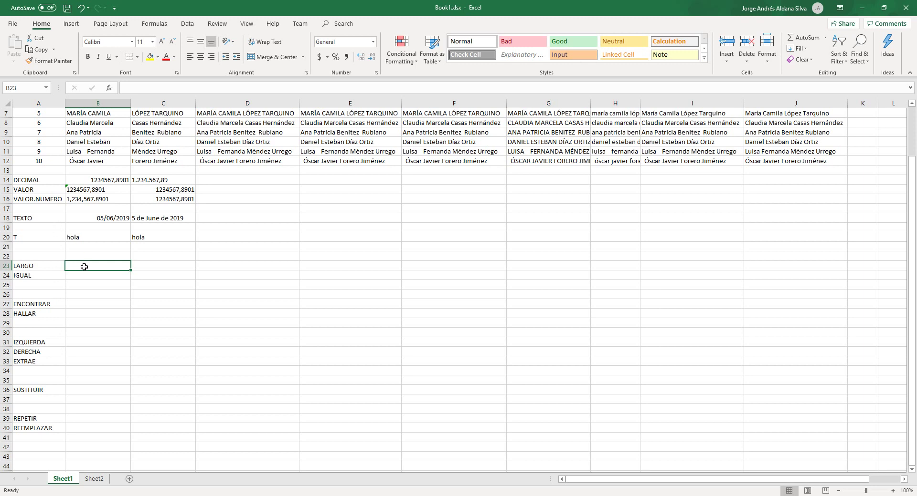
pyautogui.press('Up')
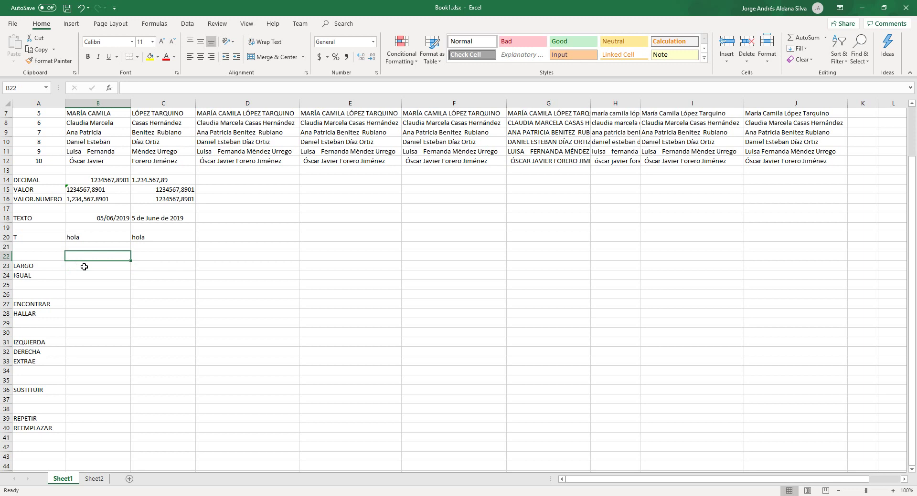
pyautogui.write('Cadena de t')
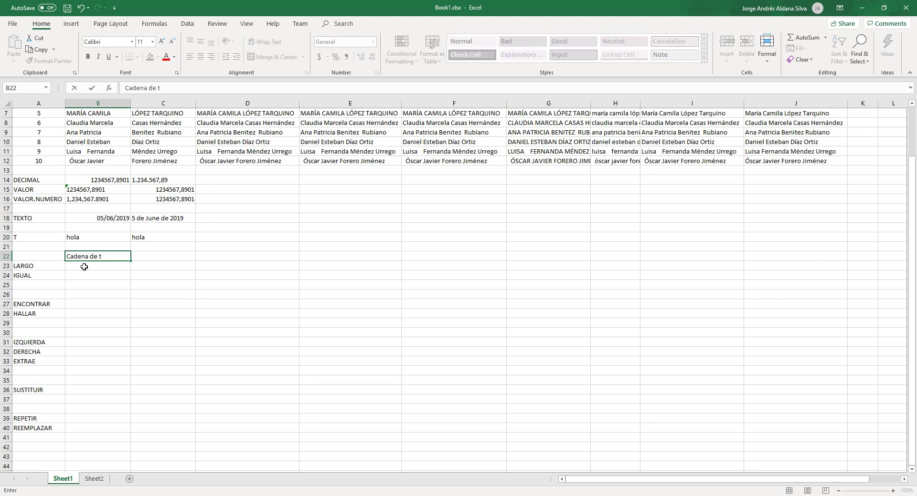
pyautogui.write('exto')
pyautogui.press('Return')
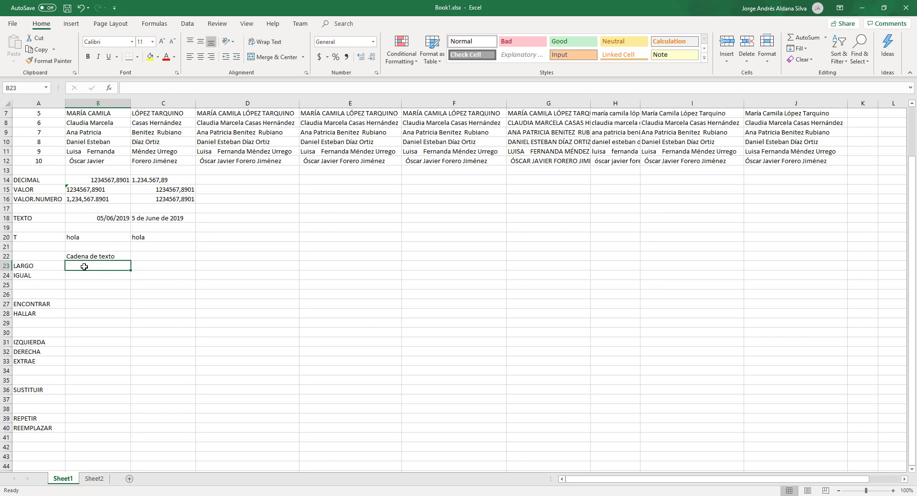
# Step: Enter the formula =LEN(B22) in cell B23 on the LARGO row
pyautogui.write('=len')
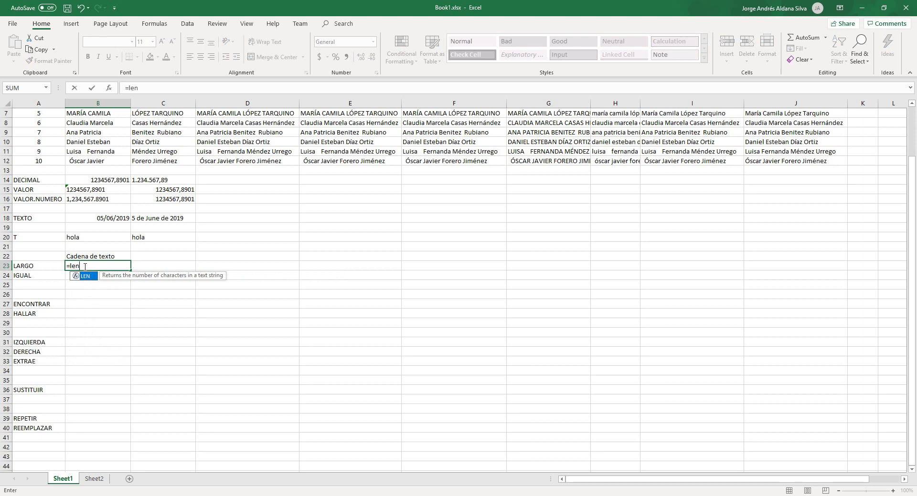
pyautogui.press('Tab')
pyautogui.press('Up')
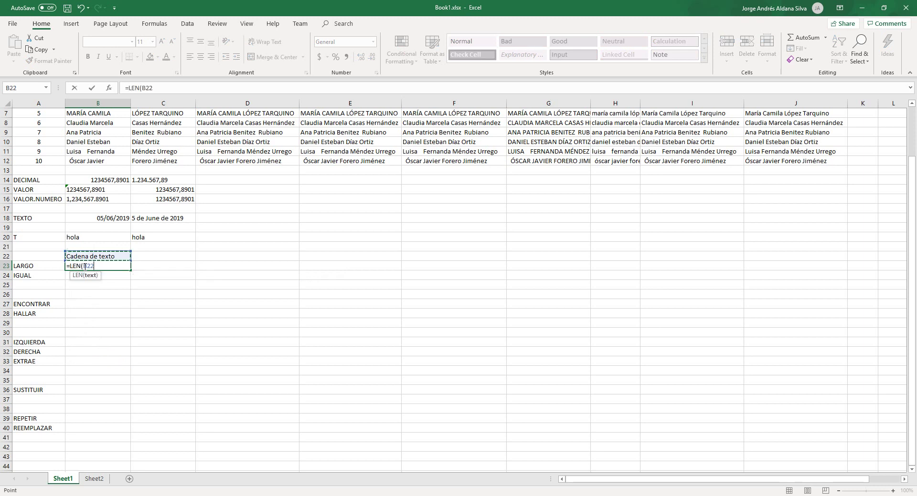
pyautogui.write(')')
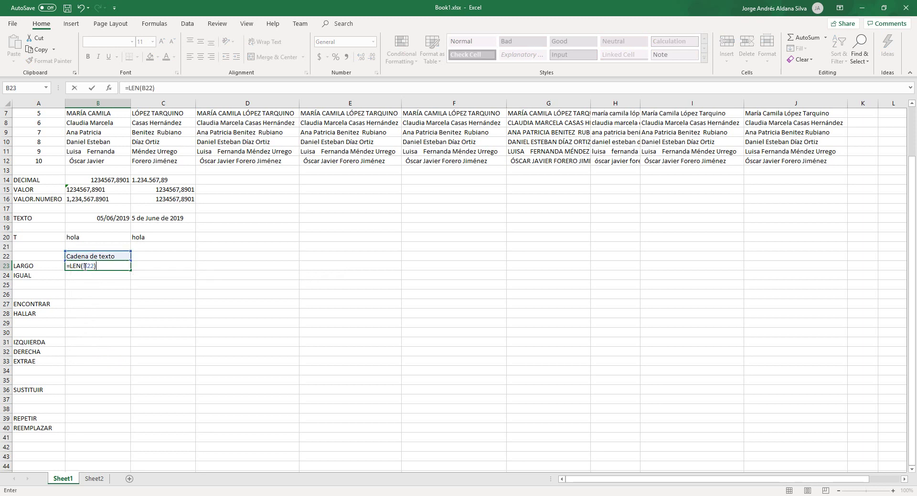
pyautogui.press('Return')
pyautogui.click(84, 267)
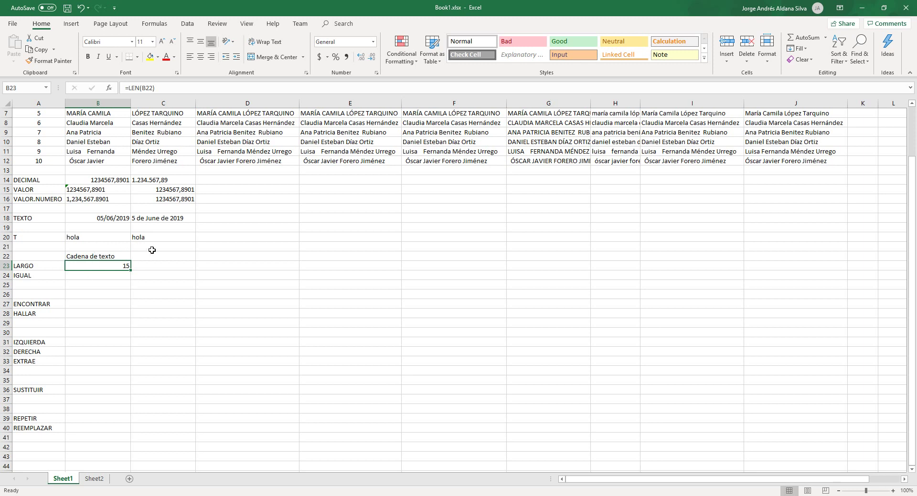
# Step: Enter hola in cell B24 and HOLA in cell C24 on the IGUAL row
pyautogui.press('Down')
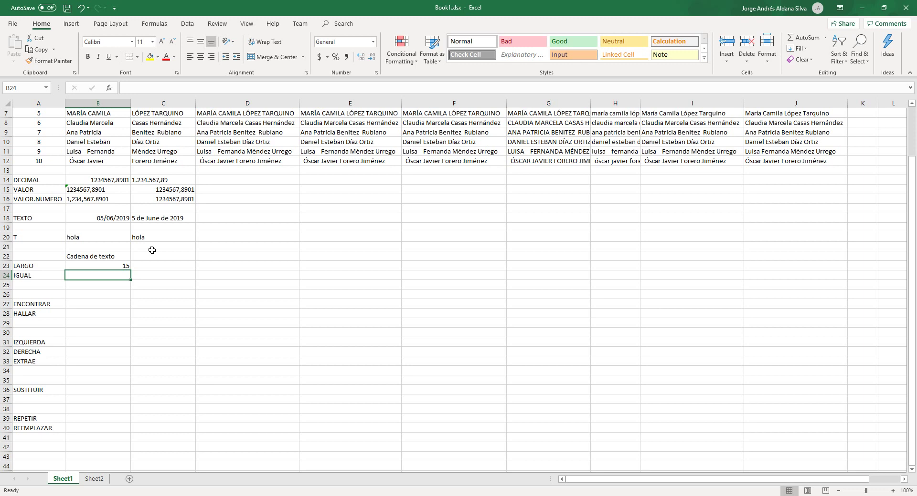
pyautogui.write('ho')
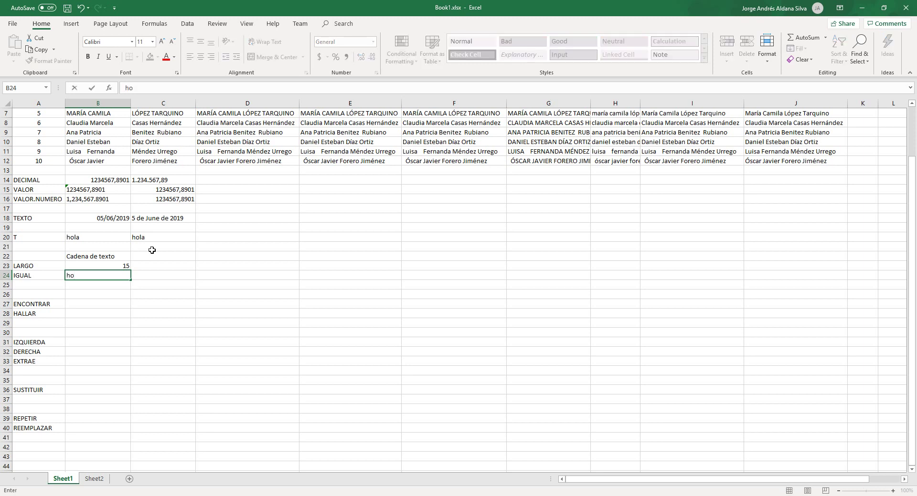
pyautogui.write('la')
pyautogui.press('Tab')
pyautogui.write('HOLA')
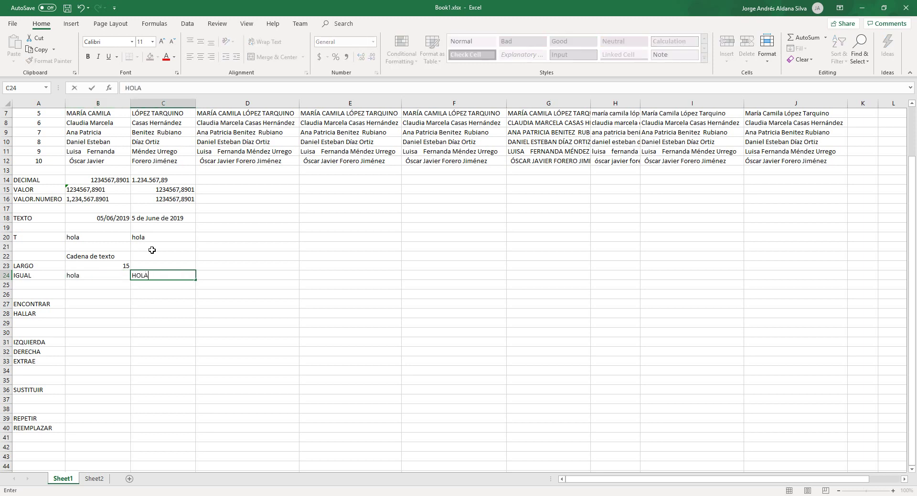
pyautogui.hotkey('ctrl', 'Return')
# Step: Enter the formula =EXACT(B24;C24) in cell D24 to compare the two texts on the IGUAL row
pyautogui.press('Right')
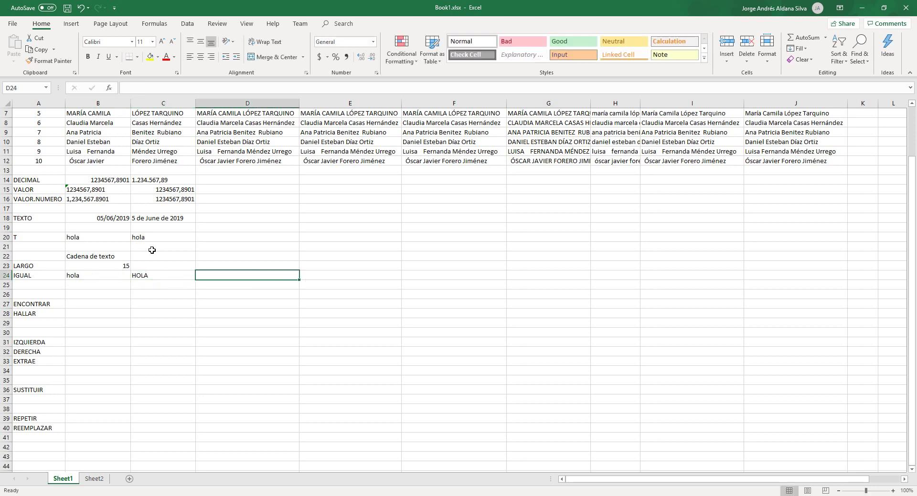
pyautogui.write('=')
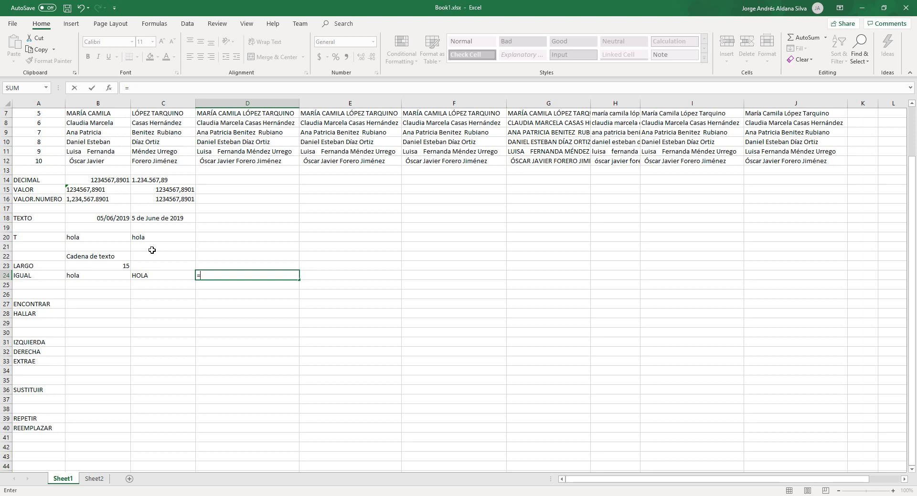
pyautogui.write('xact')
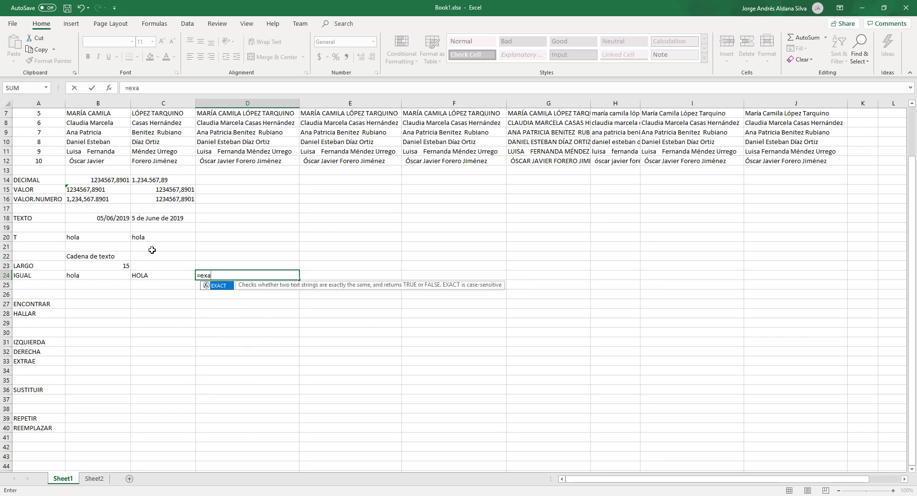
pyautogui.press('Tab')
pyautogui.press('Left')
pyautogui.press('Left')
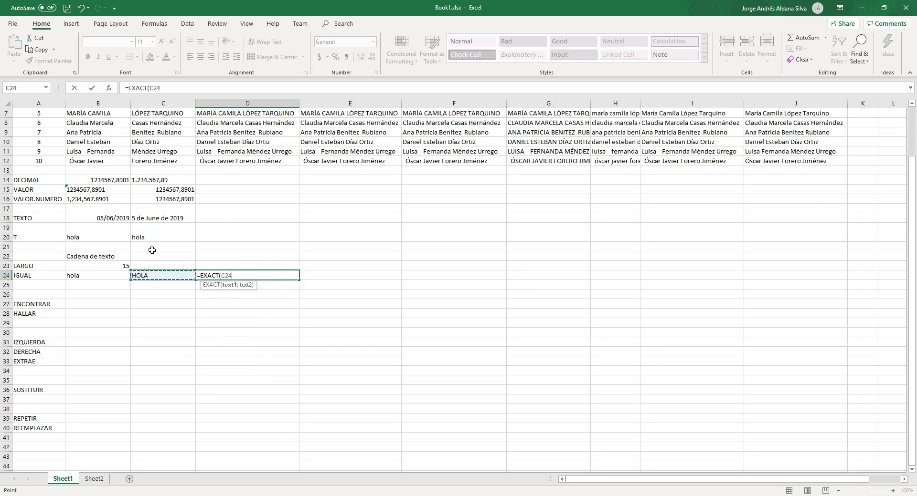
pyautogui.write(';')
pyautogui.press('Left')
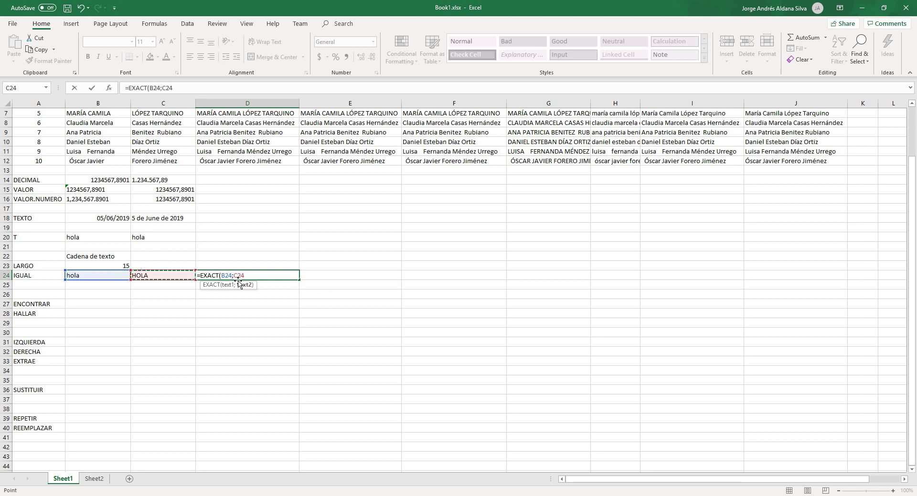
pyautogui.write(')')
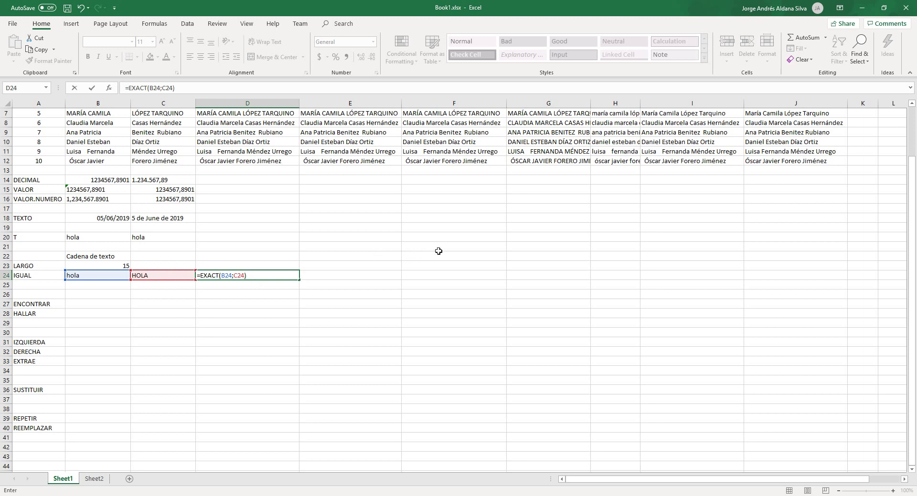
pyautogui.press('Return')
pyautogui.press('Up')
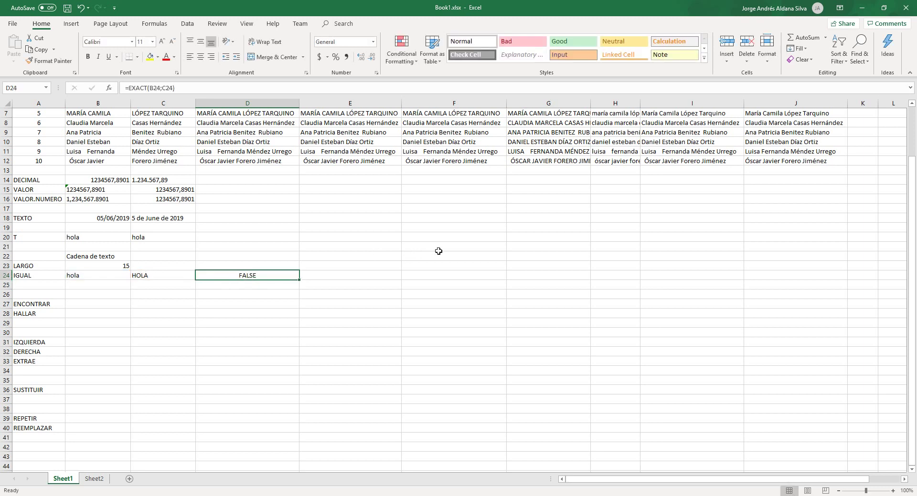
# Step: Test the EXACT formula by entering HOLA in cell B24, and restore the text hola
pyautogui.press('Left')
pyautogui.press('Left')
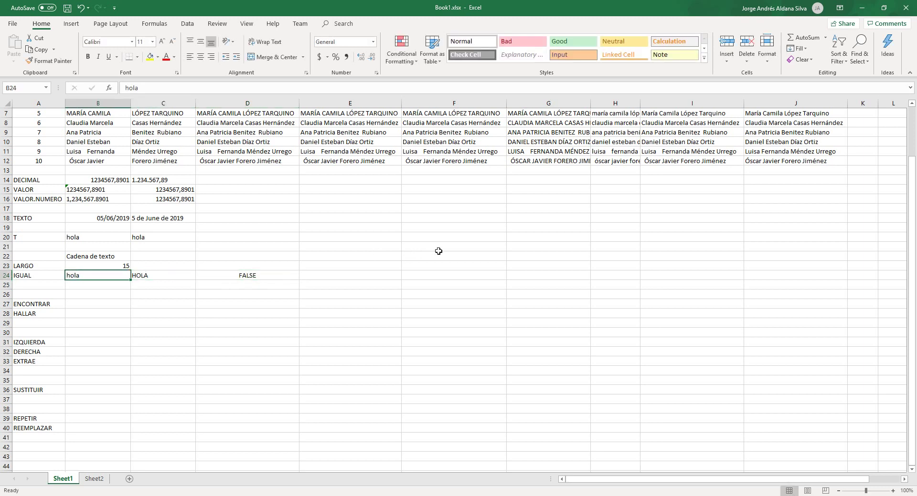
pyautogui.write('HOLA')
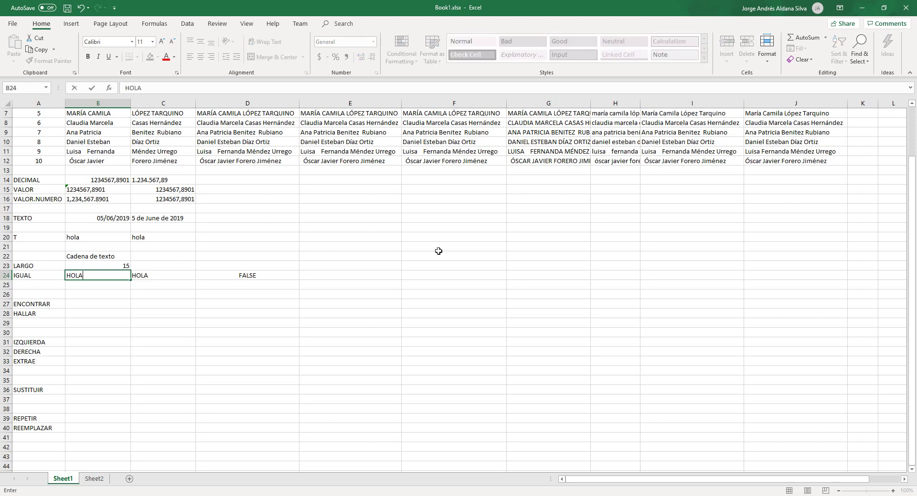
pyautogui.press('Return')
pyautogui.press('Up')
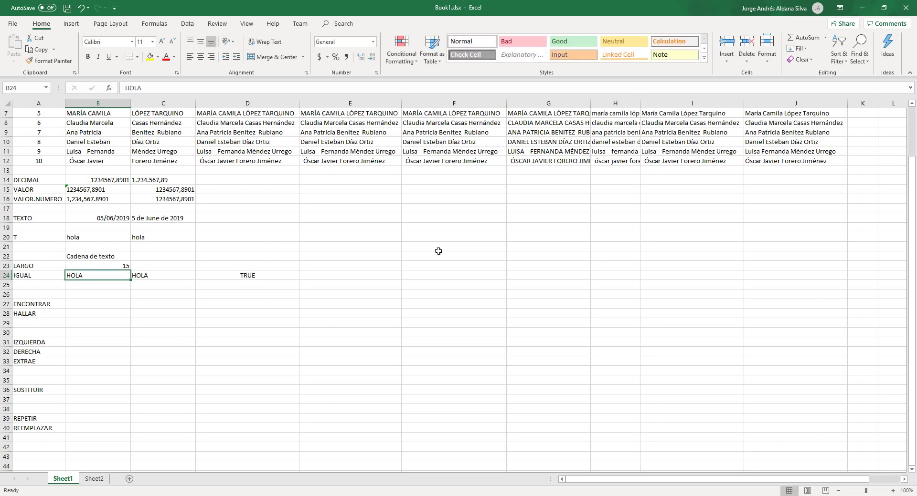
pyautogui.write('hola')
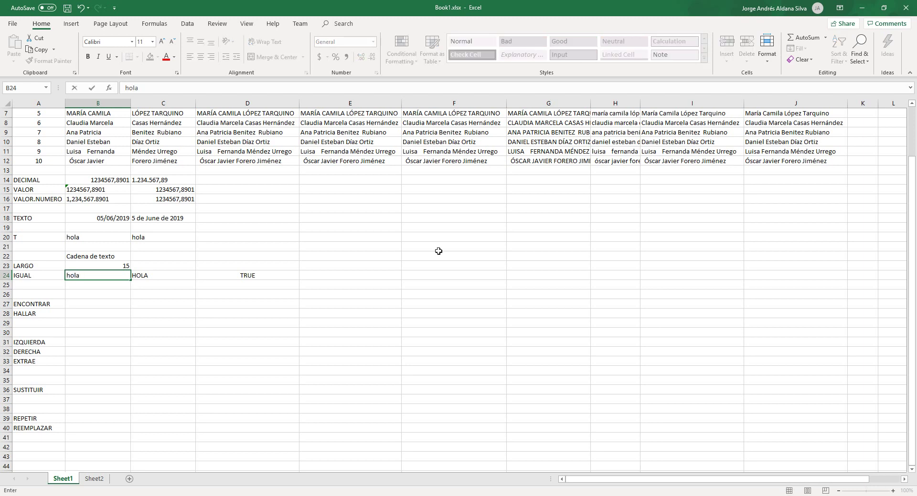
pyautogui.press('Return')
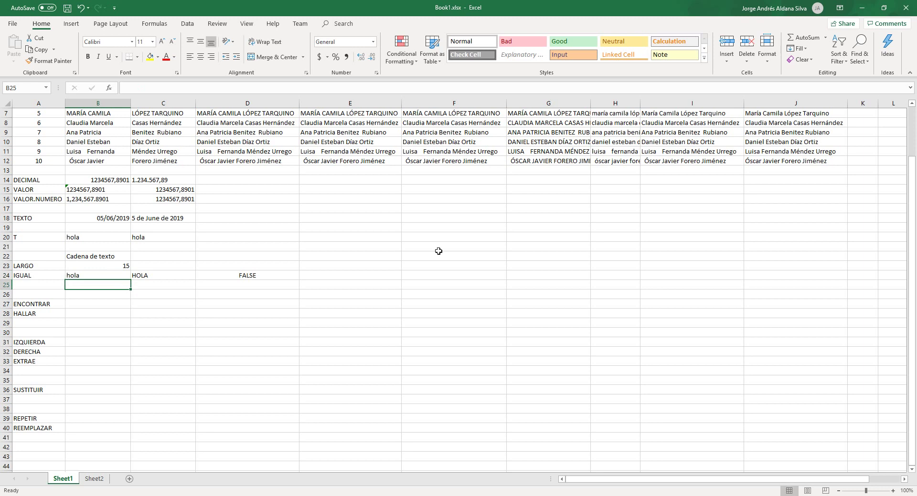
# Step: Enter the text Cadena de texto in cell B26, above the ENCONTRAR row
pyautogui.press('Down')
pyautogui.press('Down')
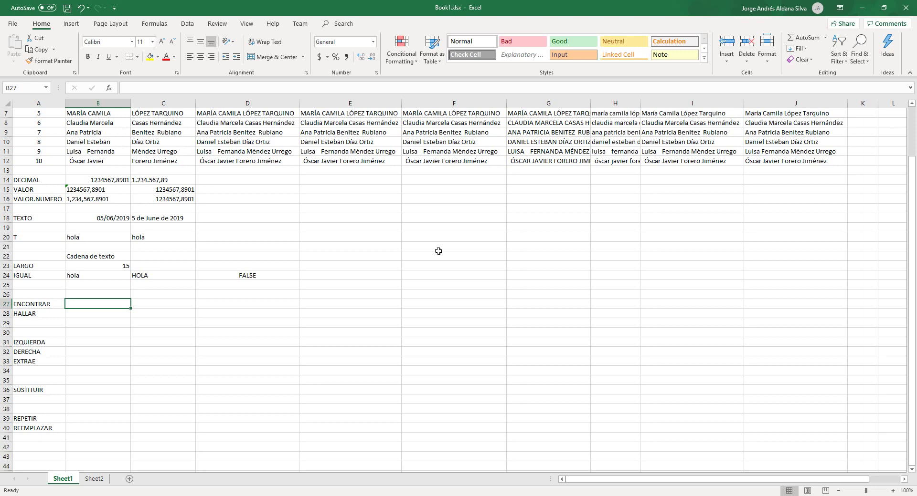
pyautogui.press('Right')
pyautogui.press('Right')
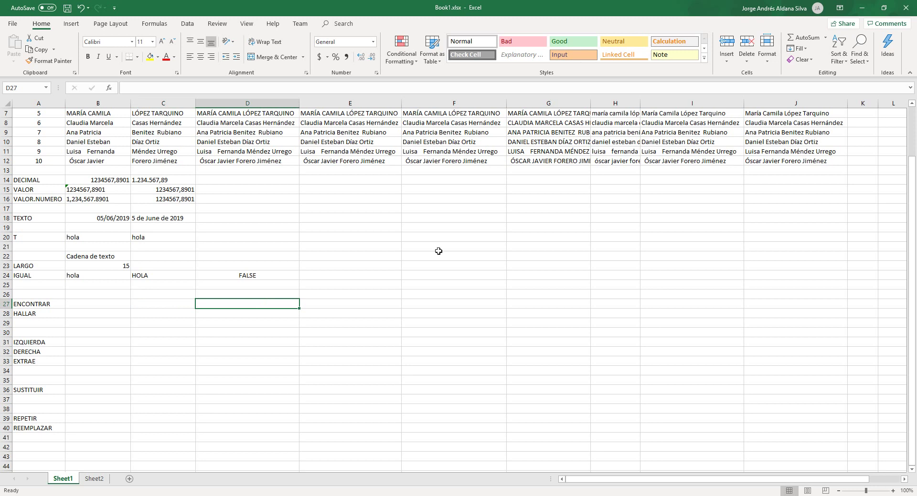
pyautogui.press('Down')
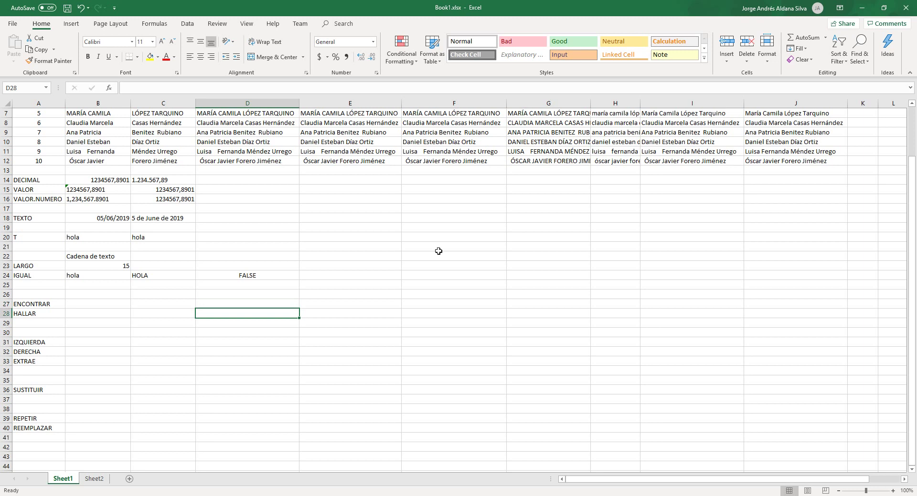
pyautogui.press('Up')
pyautogui.press('Left')
pyautogui.press('Left')
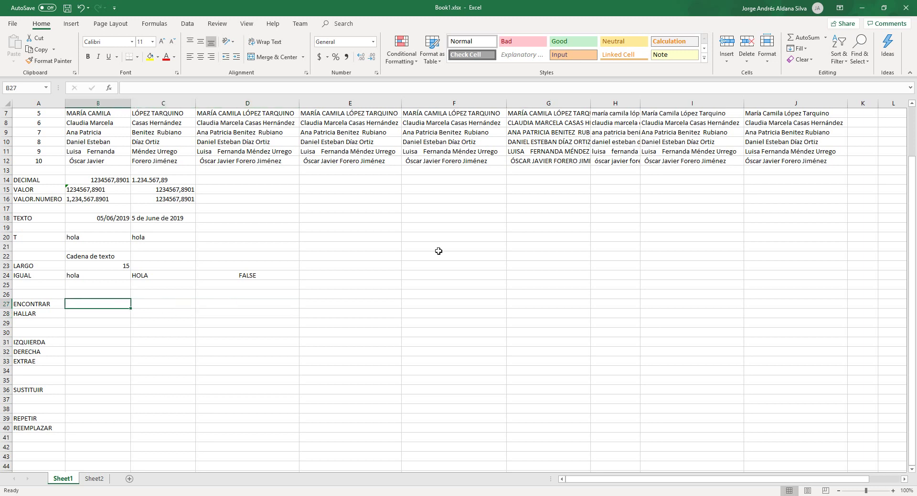
pyautogui.press('Up')
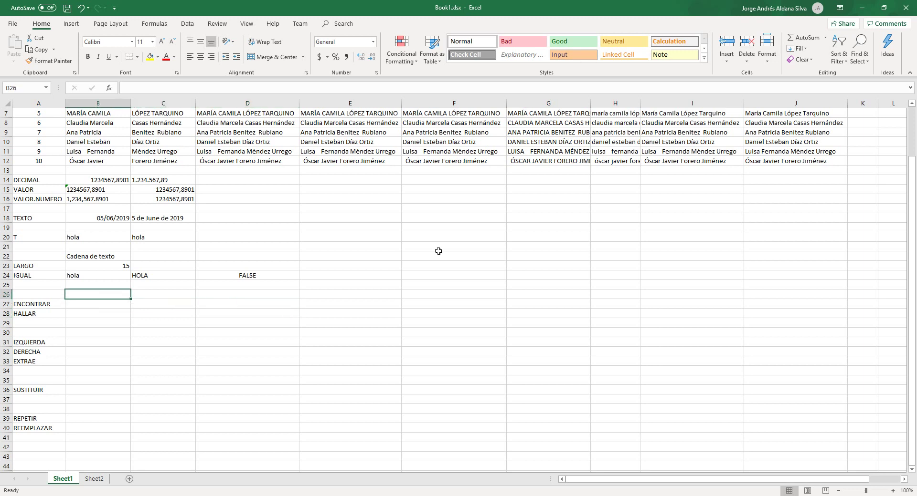
pyautogui.write('Cadena ')
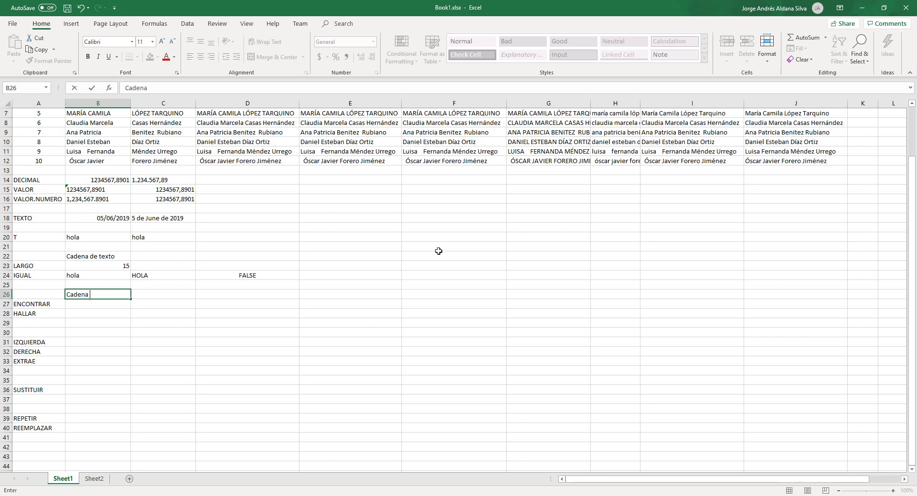
pyautogui.write('de texto')
pyautogui.press('Return')
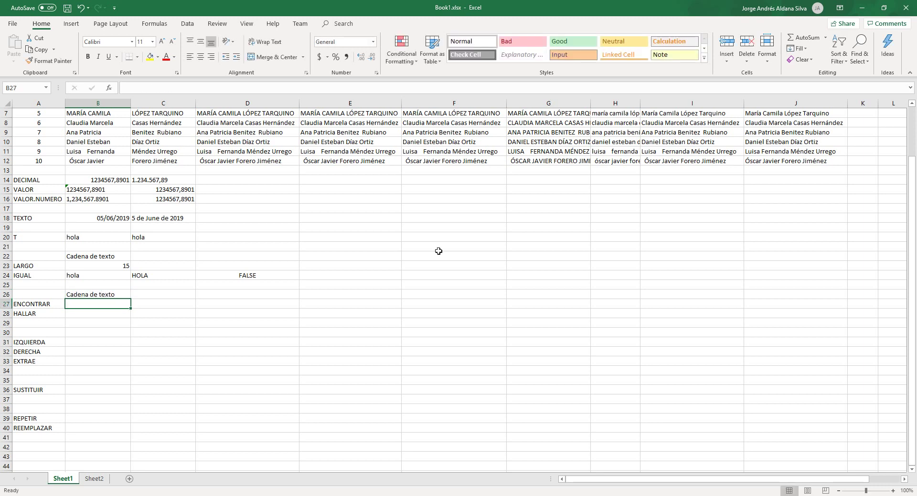
# Step: Enter the formula =FIND("de";B26) in cell B27 on the ENCONTRAR row
pyautogui.write('=enco')
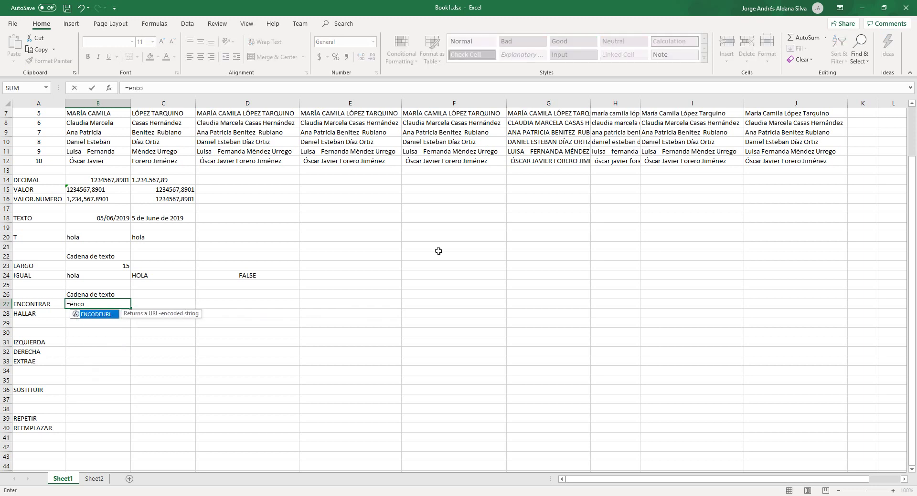
pyautogui.press('BackSpace')
pyautogui.press('BackSpace')
pyautogui.press('BackSpace')
pyautogui.press('BackSpace')
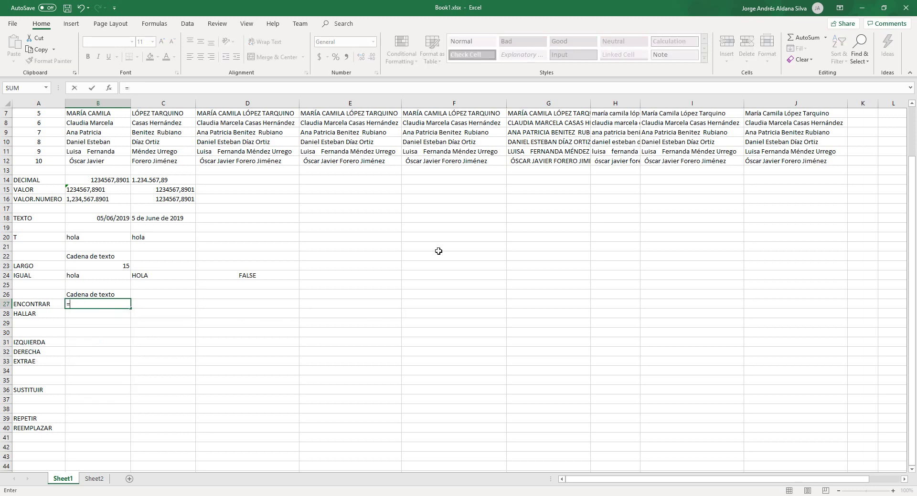
pyautogui.write('find(')
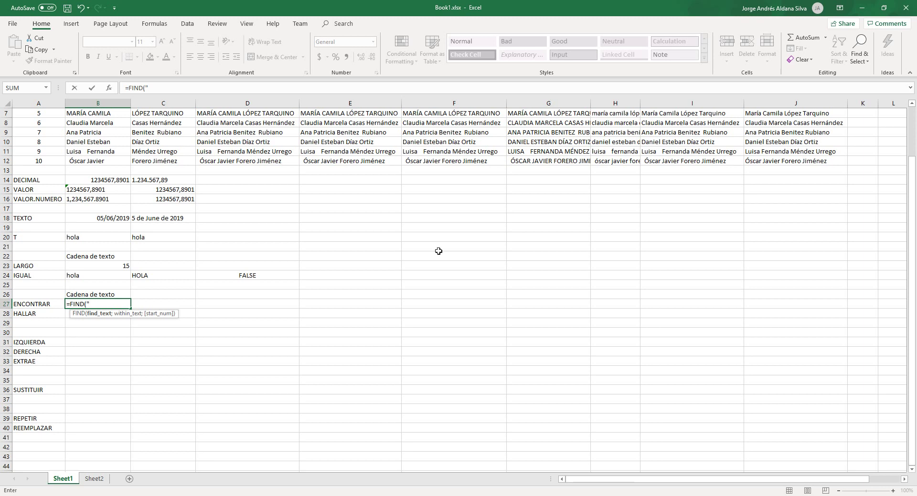
pyautogui.write('"de";')
pyautogui.press('Up')
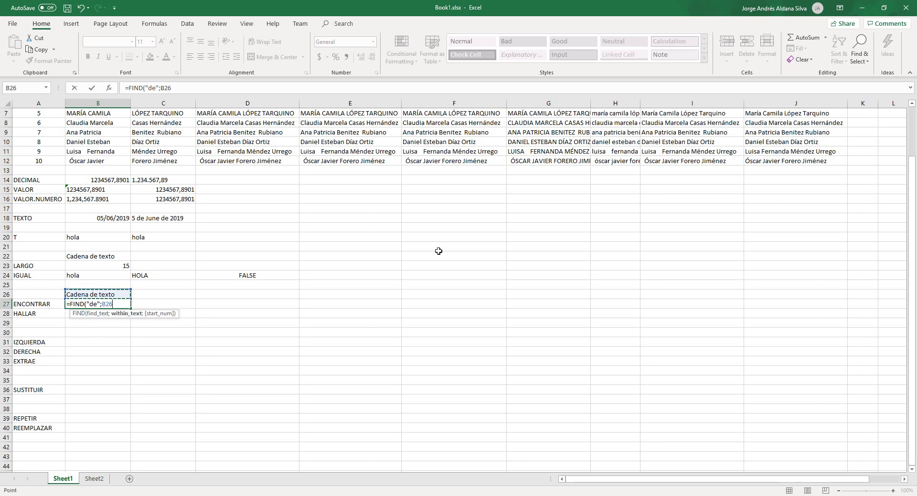
pyautogui.write(';')
pyautogui.press('BackSpace')
pyautogui.write(')')
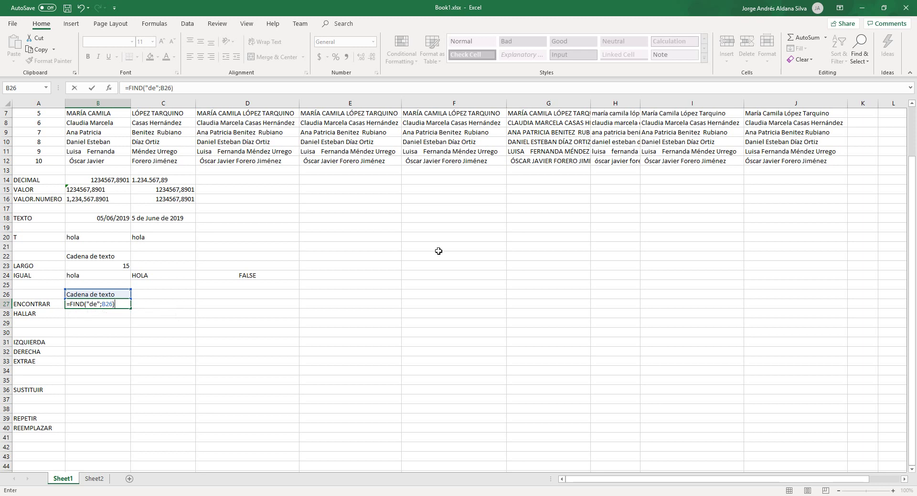
pyautogui.hotkey('ctrl', 'Return')
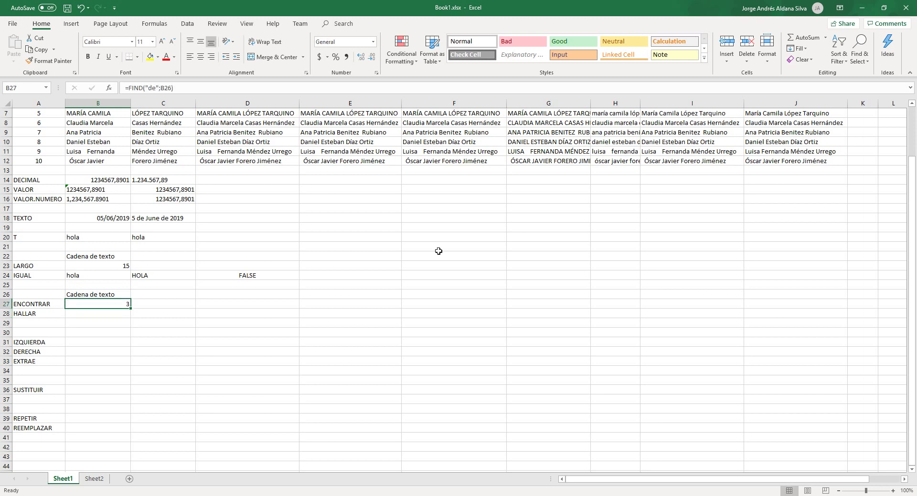
# Step: Examine the arguments of the FIND formula in cell B27 against the text in B26
pyautogui.doubleClick(79, 304)
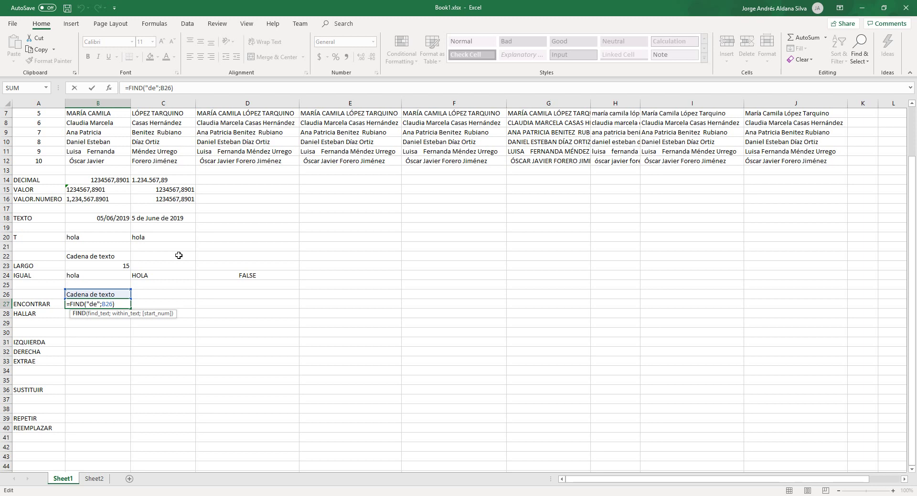
pyautogui.press('Left')
pyautogui.press('Left')
pyautogui.press('Left')
pyautogui.press('Left')
pyautogui.press('Left')
pyautogui.press('Left')
pyautogui.press('Left')
pyautogui.press('Left')
pyautogui.press('Left')
pyautogui.press('Left')
pyautogui.press('Left')
pyautogui.press('Left')
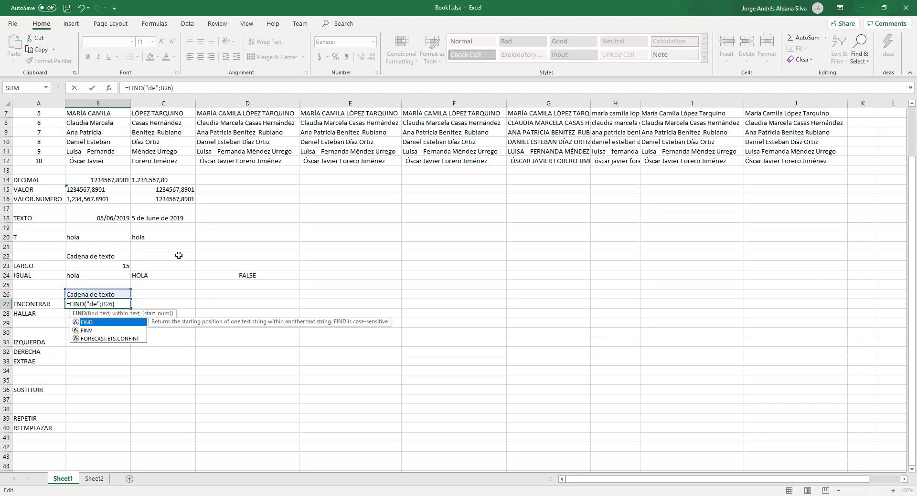
pyautogui.press('Escape')
pyautogui.hotkey('ctrl', 'Return')
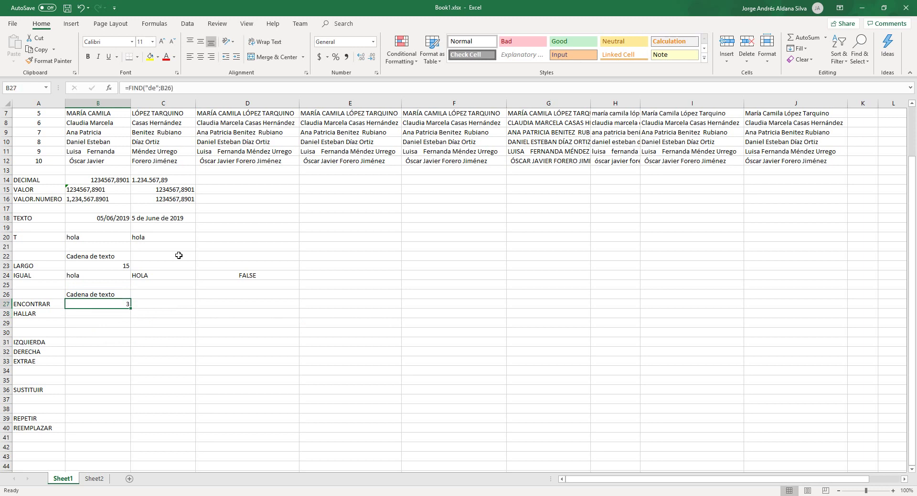
# Step: Enter the search text de in cell B27 and the formula =FIND(B27;B26) in cell C27
pyautogui.write('de')
pyautogui.press('Tab')
pyautogui.write('=FIND(')
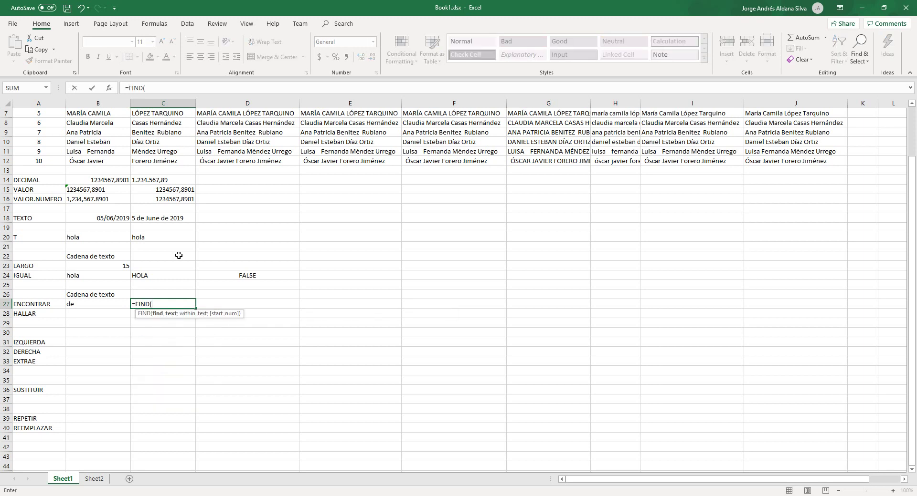
pyautogui.press('Left')
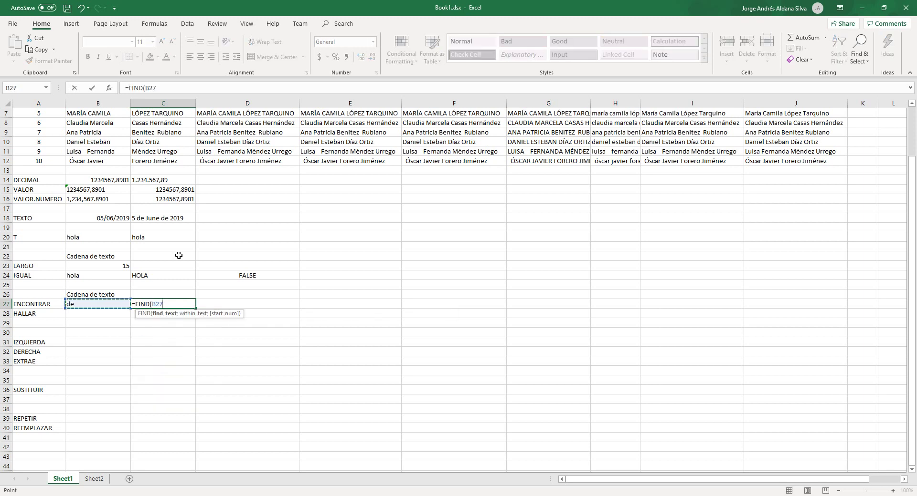
pyautogui.write(';')
pyautogui.press('Left')
pyautogui.press('Up')
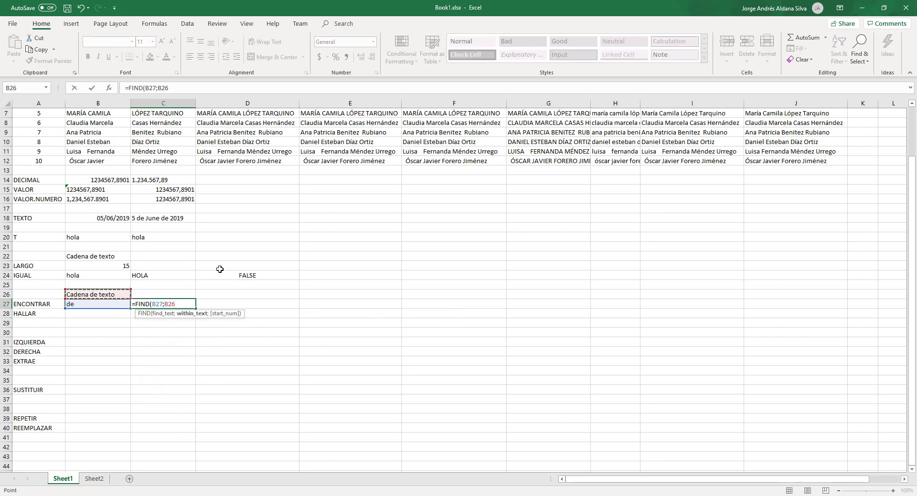
pyautogui.hotkey('ctrl', 'Return')
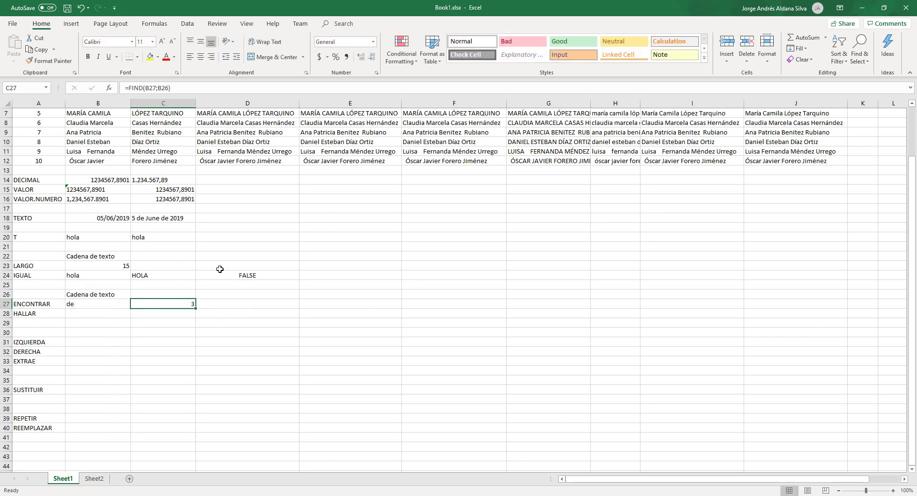
# Step: Add the start position 4 as the third argument of the FIND formula in cell C27
pyautogui.press('F2')
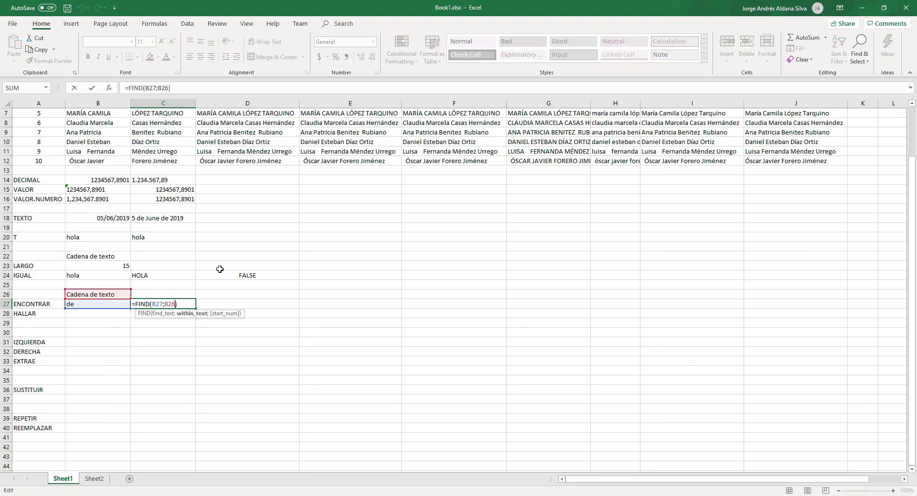
pyautogui.write(';4')
pyautogui.press('Return')
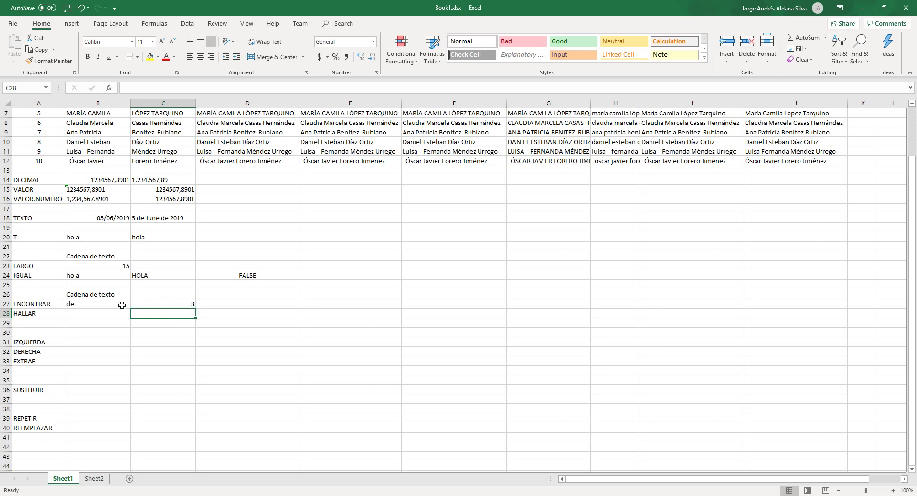
# Step: Enter the uppercase search text DE in cell B28 on the HALLAR row
pyautogui.click(101, 315)
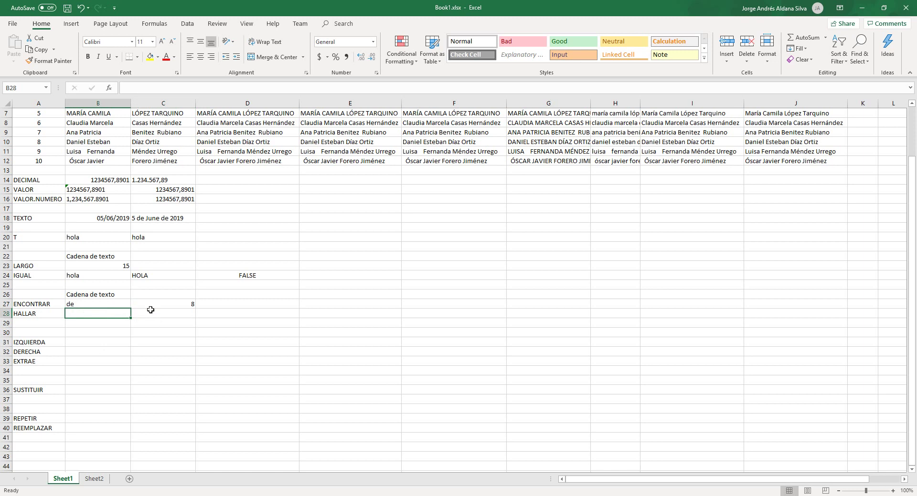
pyautogui.write('DE')
pyautogui.press('Return')
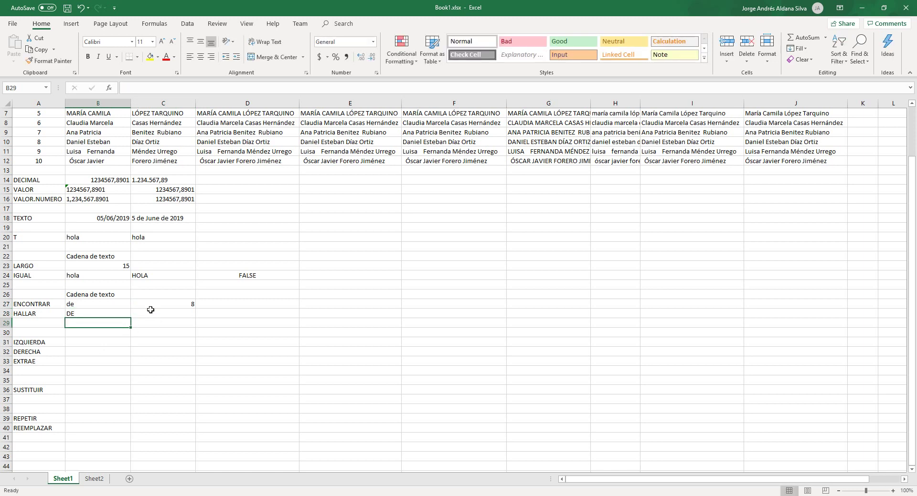
# Step: Enter the formula =SEARCH(B28;B26;1) in cell C28 on the HALLAR row
pyautogui.click(150, 310)
pyautogui.write('=')
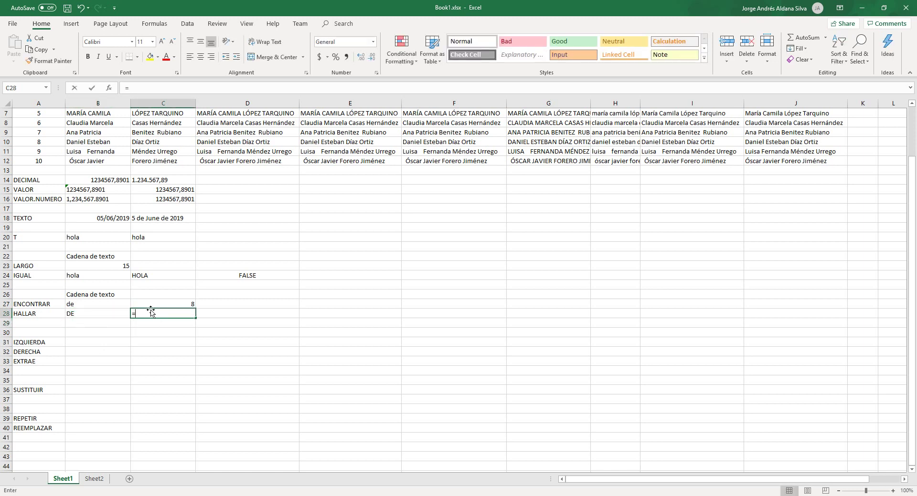
pyautogui.write('sea')
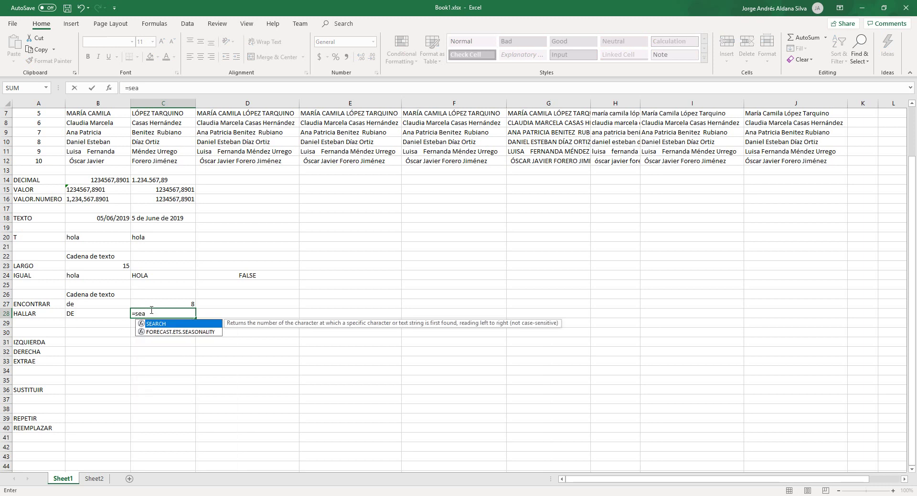
pyautogui.press('Tab')
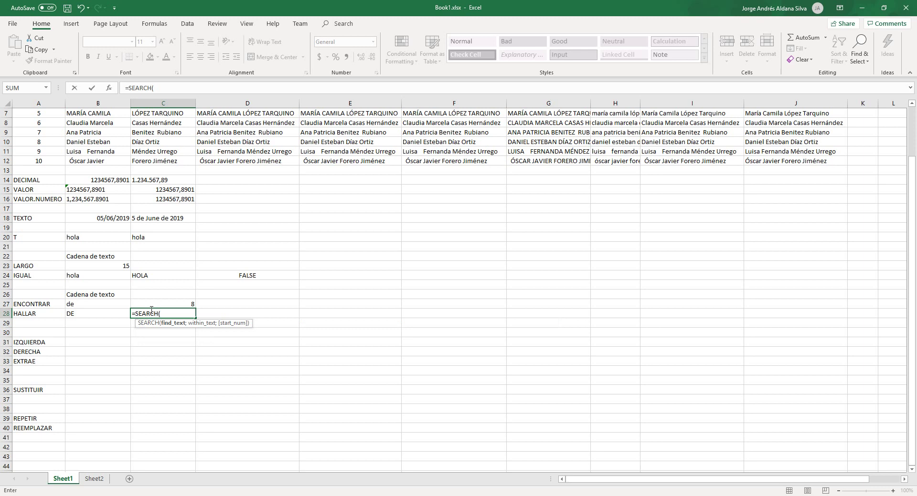
pyautogui.press('Left')
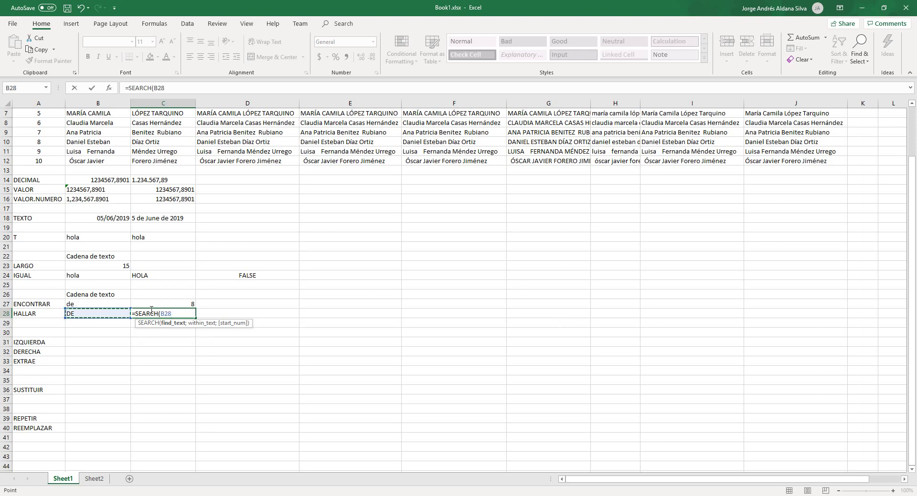
pyautogui.write(';')
pyautogui.press('Up')
pyautogui.press('Up')
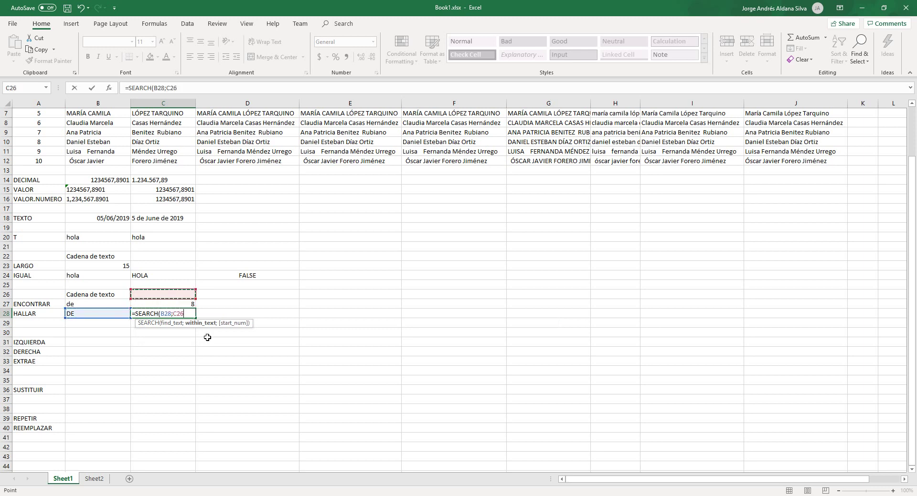
pyautogui.press('Left')
pyautogui.press('Left')
pyautogui.press('Right')
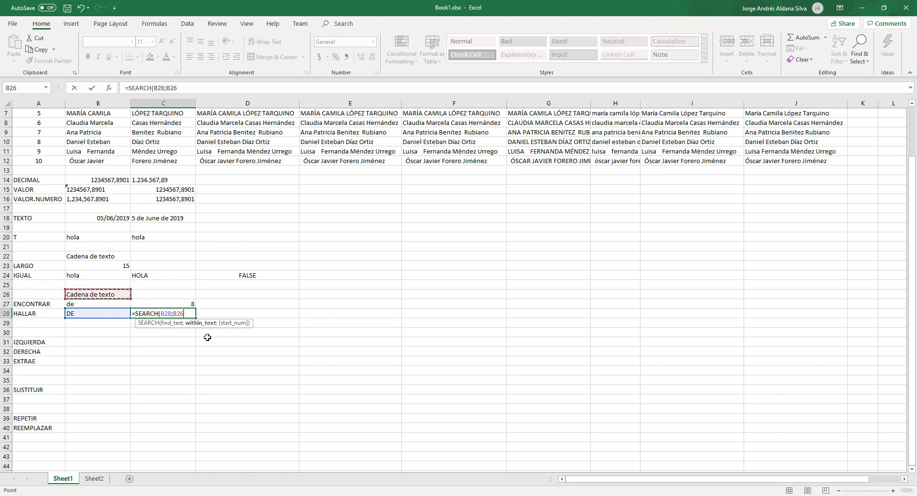
pyautogui.write(';')
pyautogui.press('BackSpace')
pyautogui.write(';1)')
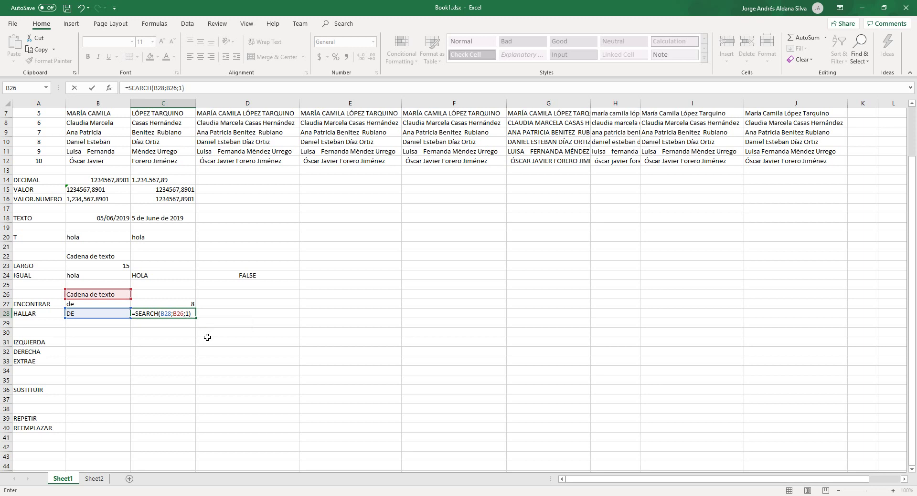
pyautogui.press('Return')
pyautogui.press('Up')
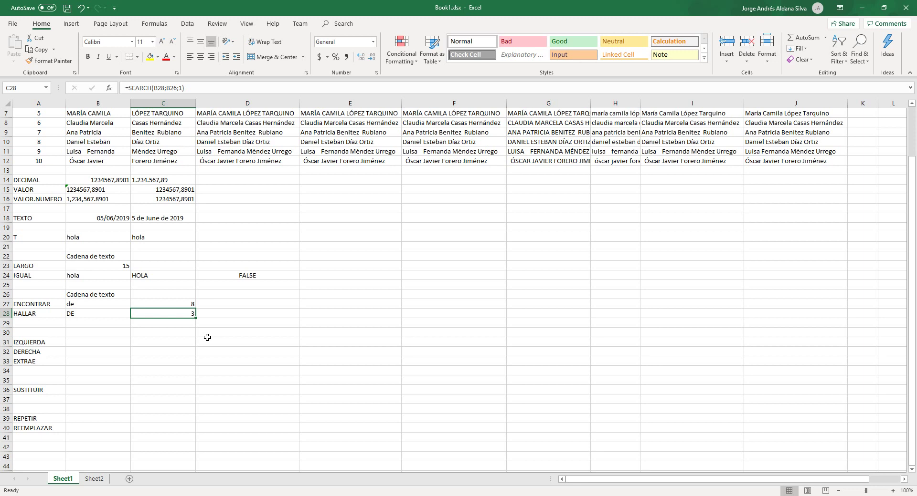
# Step: Set the start position of the SEARCH formula in cell C28 to 4
pyautogui.press('F2')
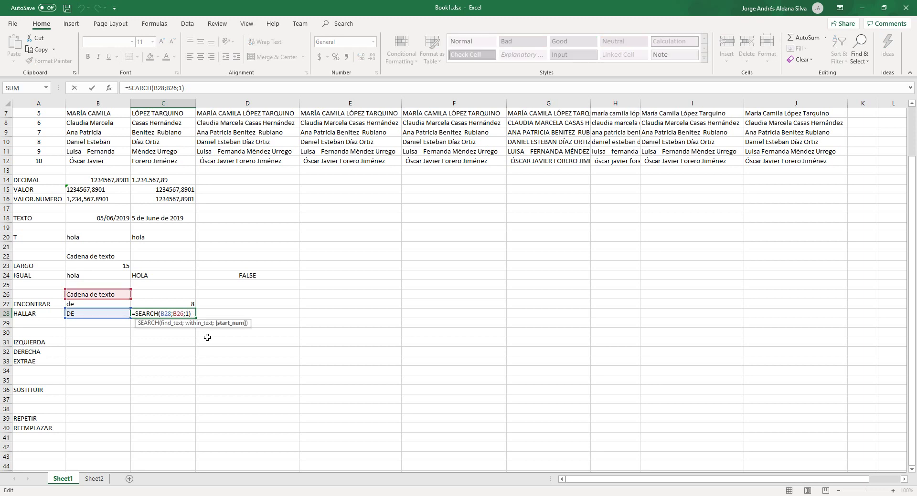
pyautogui.press('Left')
pyautogui.press('BackSpace')
pyautogui.write('4')
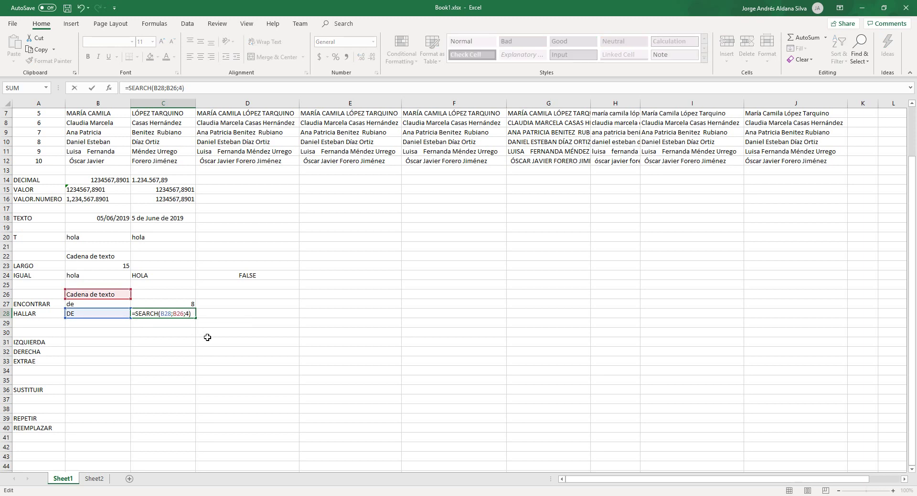
pyautogui.press('Return')
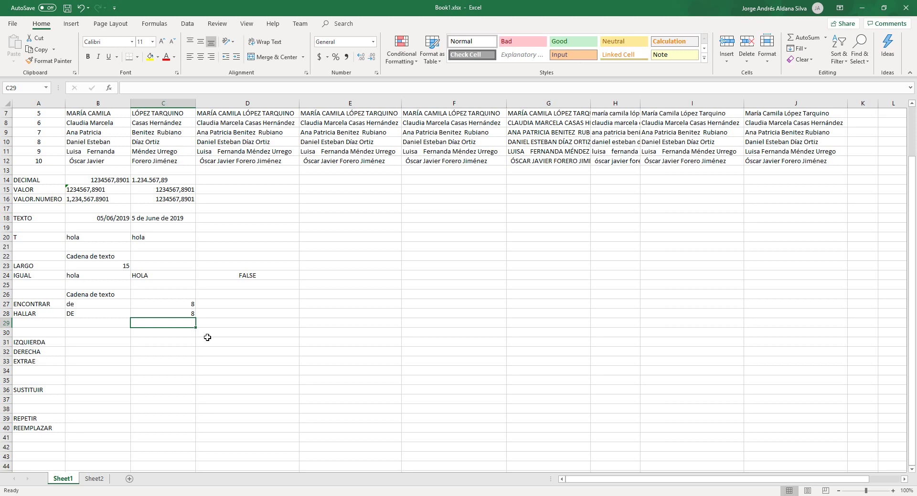
# Step: Change the search text in cell B28 on the HALLAR row to dE
pyautogui.press('Up')
pyautogui.press('Left')
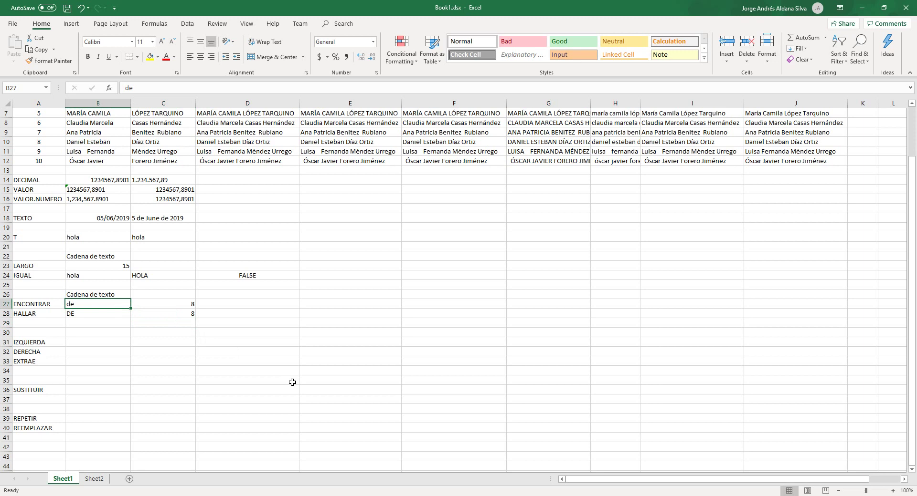
pyautogui.press('Down')
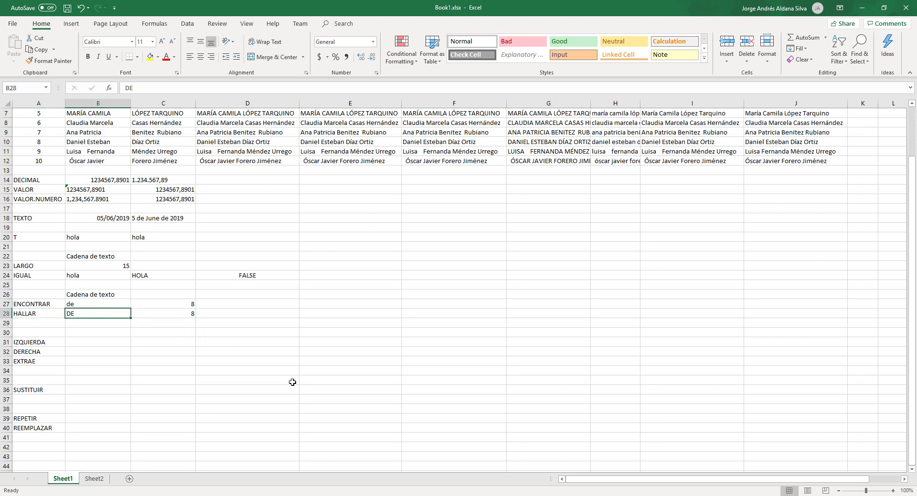
pyautogui.write('dE')
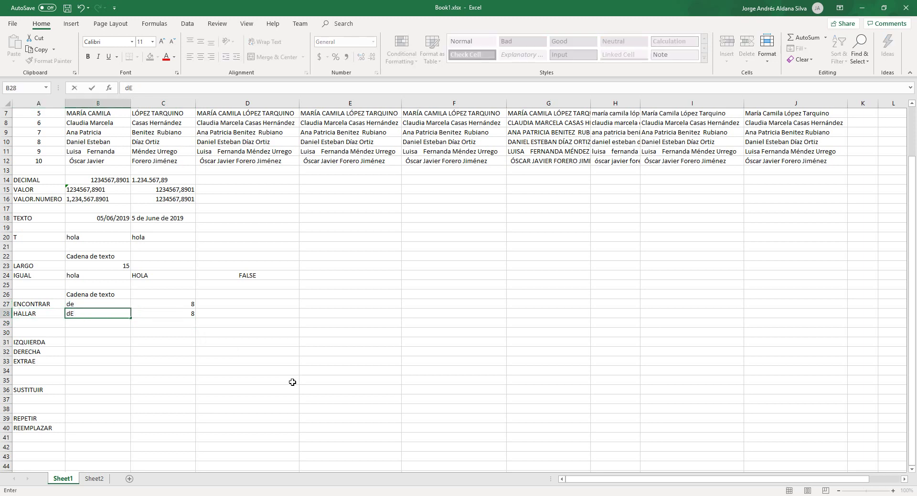
pyautogui.press('Return')
# Step: Test the FIND formula's case sensitivity by entering DE in cell B27, and restore the text de
pyautogui.press('Up')
pyautogui.press('Up')
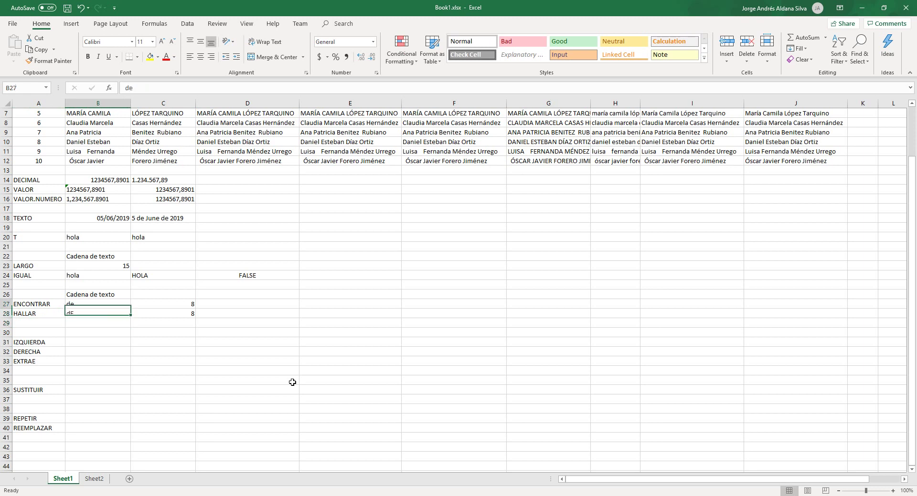
pyautogui.write('DE')
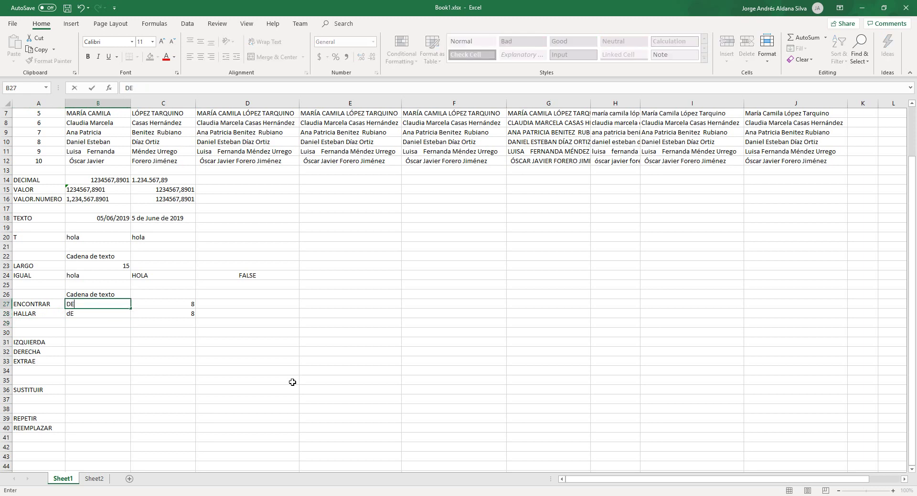
pyautogui.press('Return')
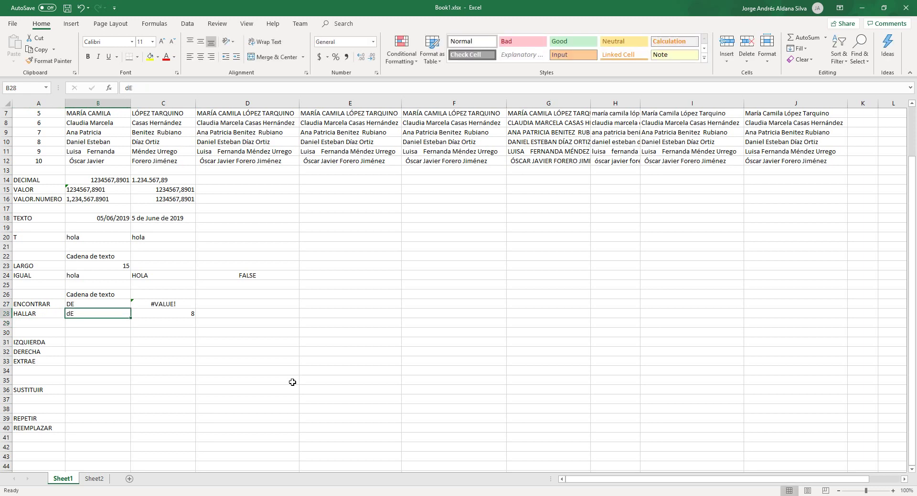
pyautogui.press('Up')
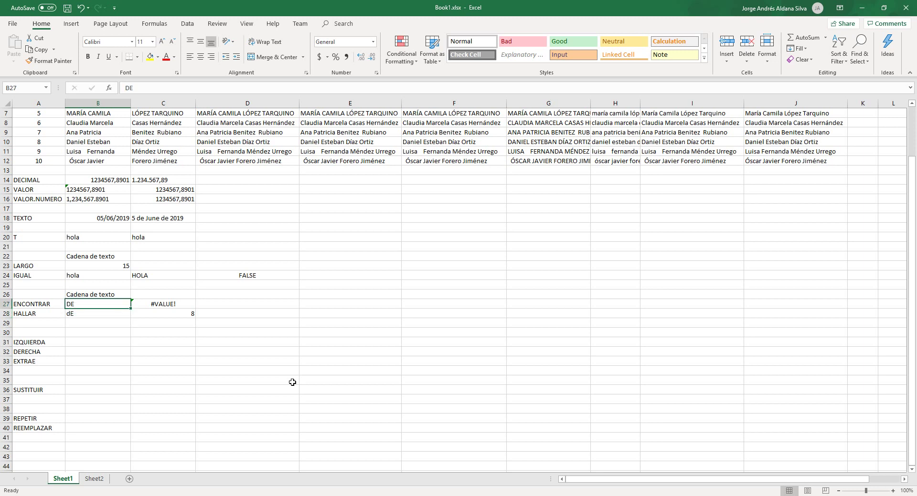
pyautogui.write('de')
pyautogui.press('Return')
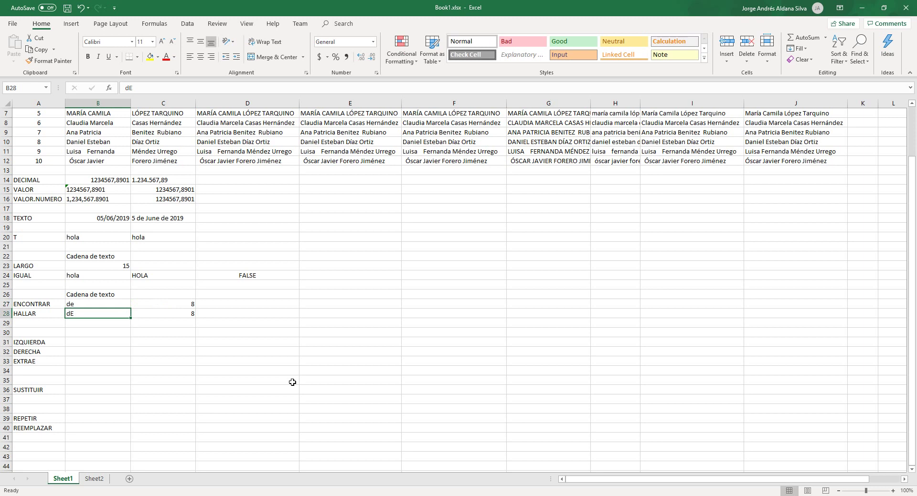
# Step: Compare the search texts and formula results on the ENCONTRAR and HALLAR rows, in cells B27 to C28
pyautogui.press('Down')
pyautogui.press('Up')
pyautogui.press('Left')
pyautogui.press('Right')
pyautogui.press('Right')
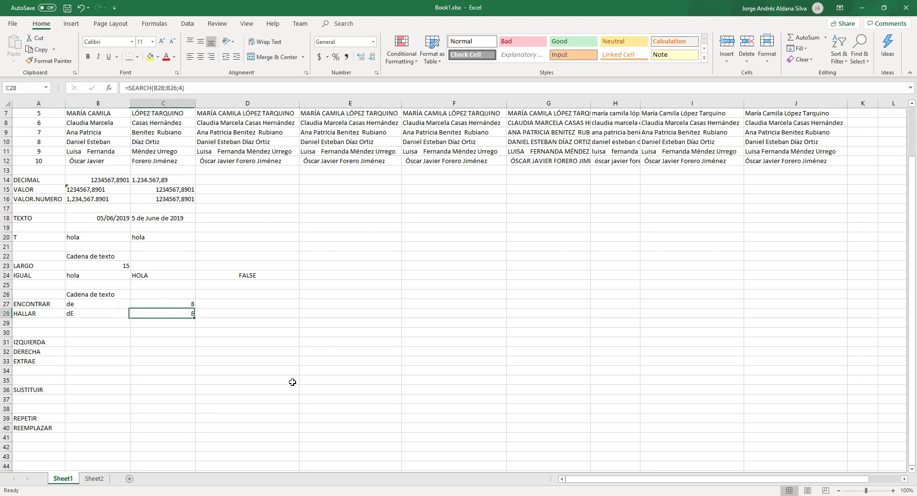
pyautogui.press('Left')
pyautogui.press('Right')
pyautogui.press('Left')
pyautogui.press('Right')
pyautogui.press('Up')
pyautogui.press('Left')
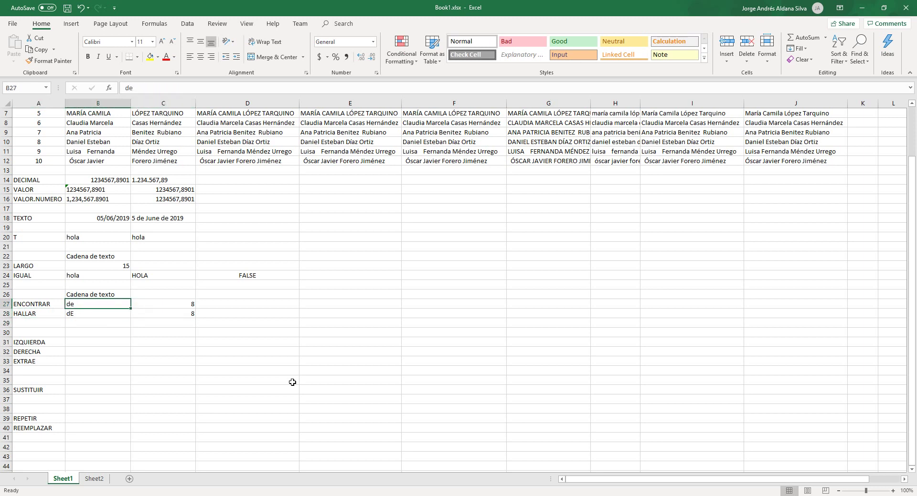
pyautogui.press('Down')
pyautogui.press('Right')
pyautogui.press('Left')
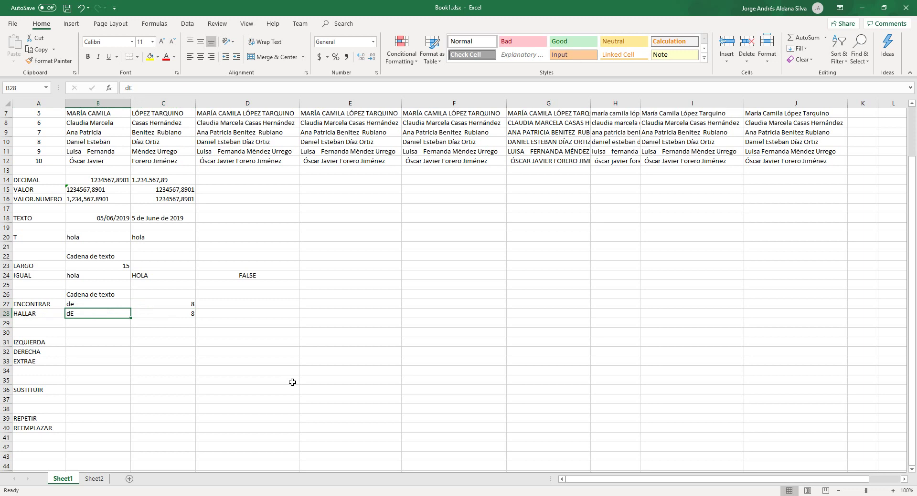
pyautogui.press('Left')
pyautogui.press('Right')
pyautogui.press('Right')
pyautogui.press('Left')
pyautogui.press('Left')
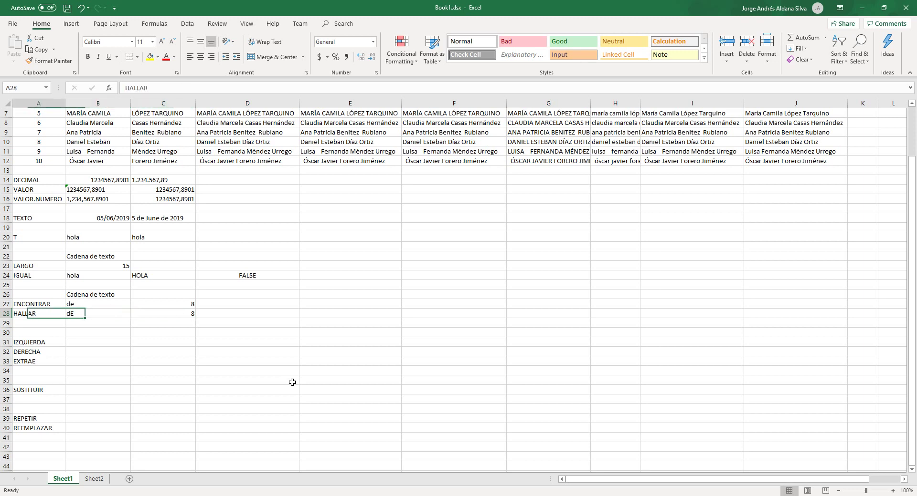
pyautogui.press('Right')
pyautogui.press('Right')
# Step: Enter the text Cadena de texto in cell B30, above the IZQUIERDA row
pyautogui.press('Down')
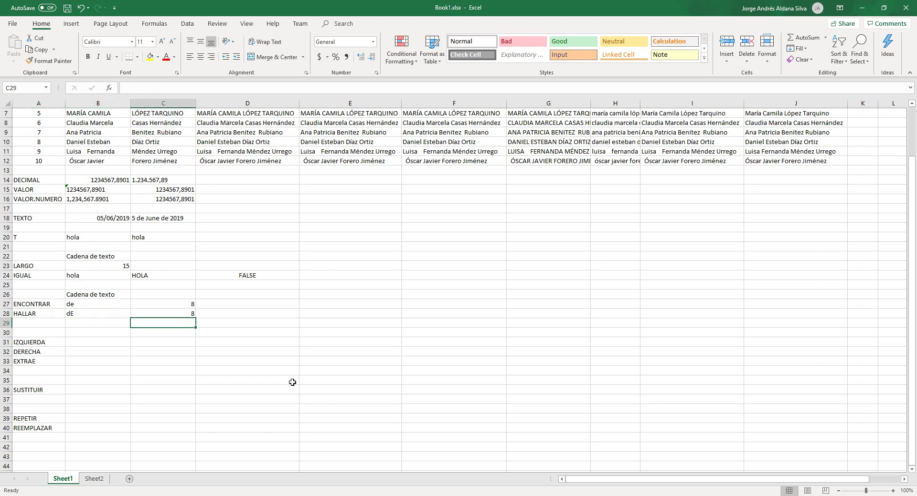
pyautogui.press('Down')
pyautogui.press('Left')
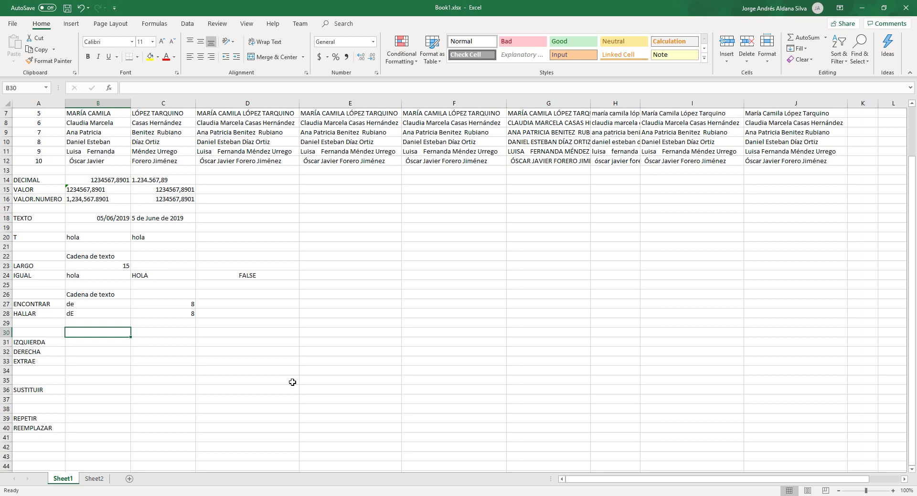
pyautogui.write('Cadena de ')
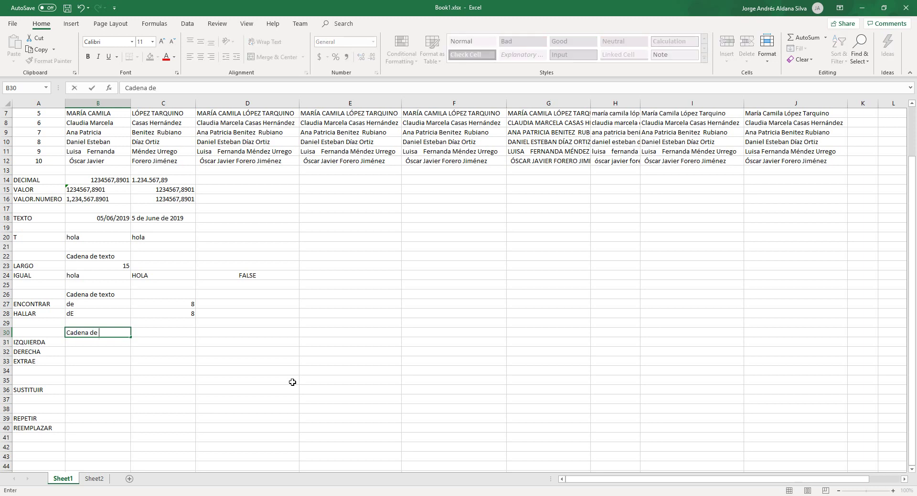
pyautogui.write('texto')
pyautogui.press('Return')
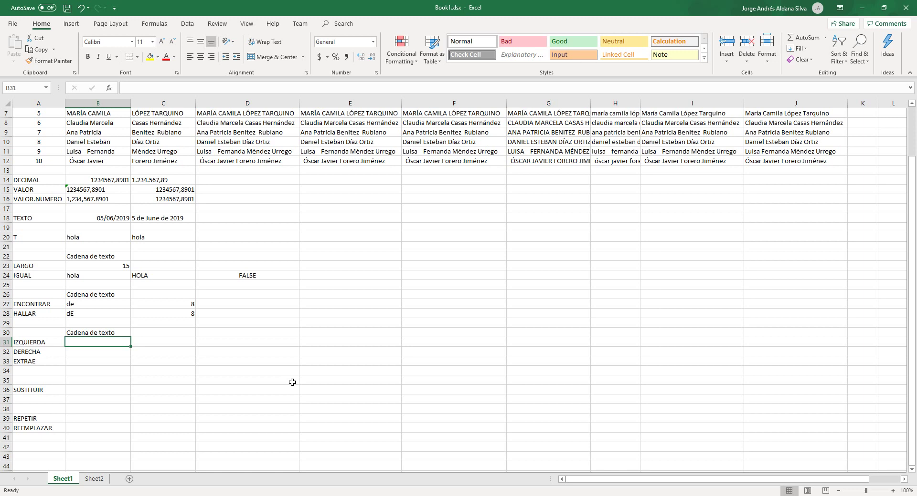
# Step: Enter the character count 5 in cells B31, B32 and B33, on the IZQUIERDA, DERECHA and EXTRAE rows
pyautogui.write('5')
pyautogui.press('Return')
pyautogui.write('5')
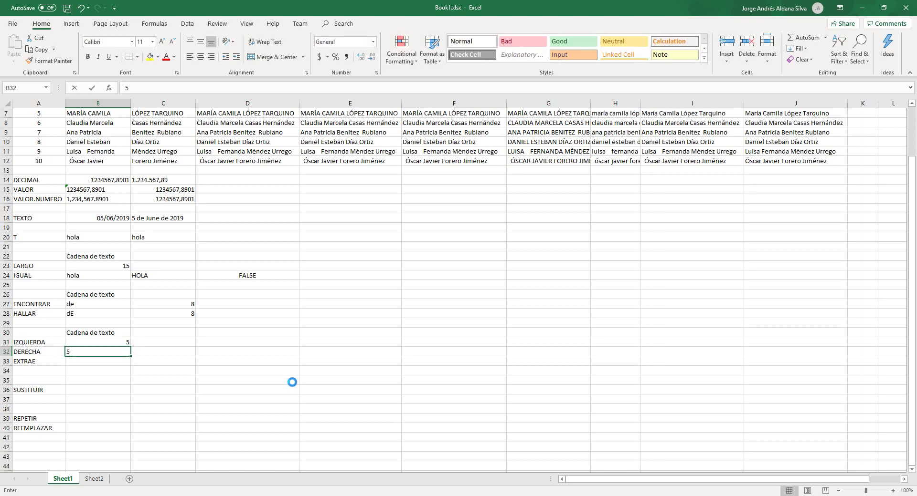
pyautogui.press('Return')
pyautogui.write('5')
pyautogui.press('Up')
# Step: Enter the formula =LEFT(B30;B31) in cell C31 to extract the first characters of the text
pyautogui.press('Up')
pyautogui.press('Right')
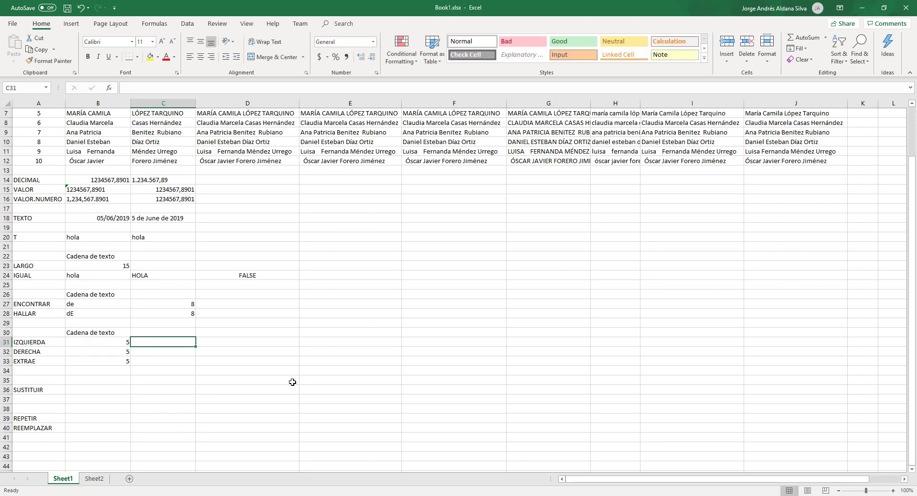
pyautogui.write('=')
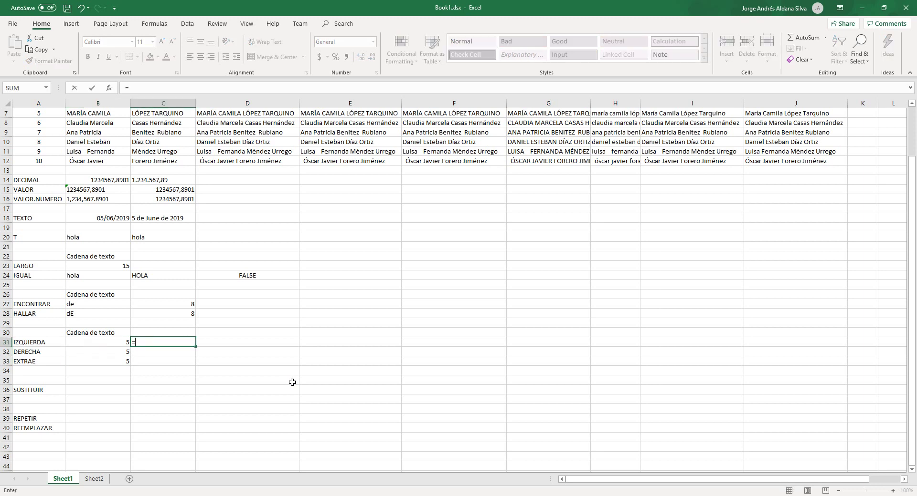
pyautogui.write('LEFT(')
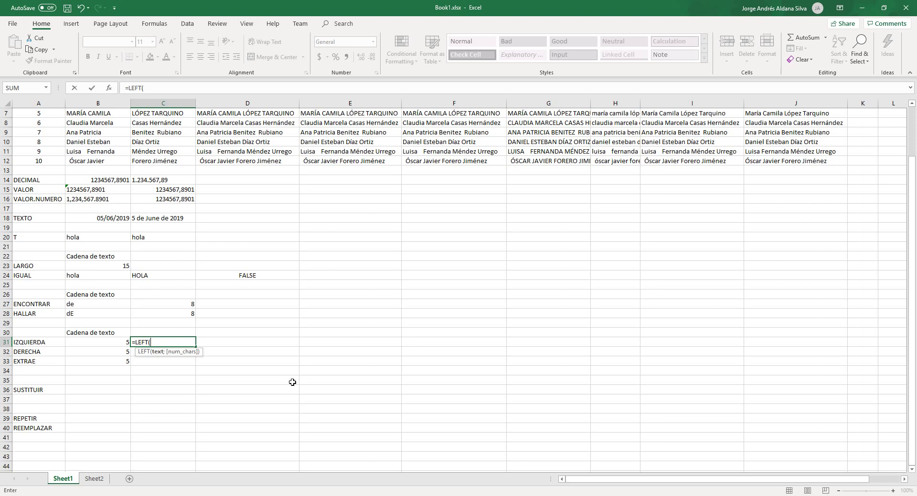
pyautogui.press('Up')
pyautogui.press('Left')
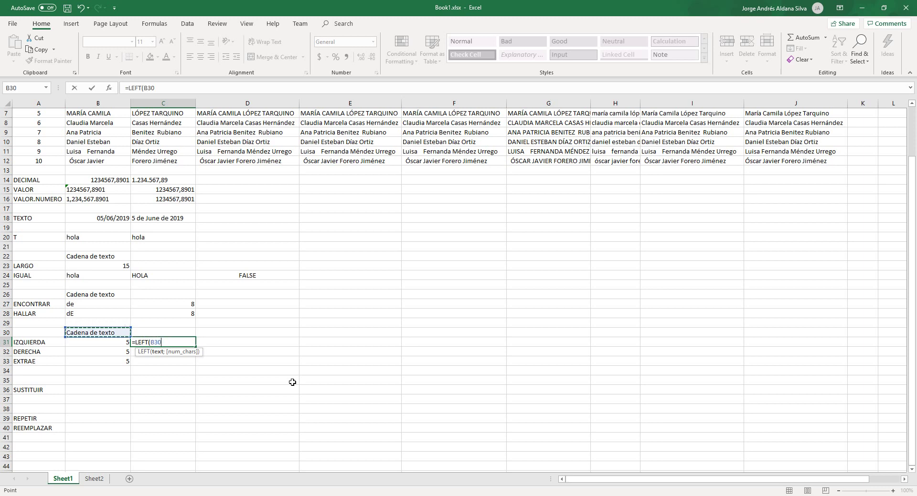
pyautogui.write(';')
pyautogui.press('Left')
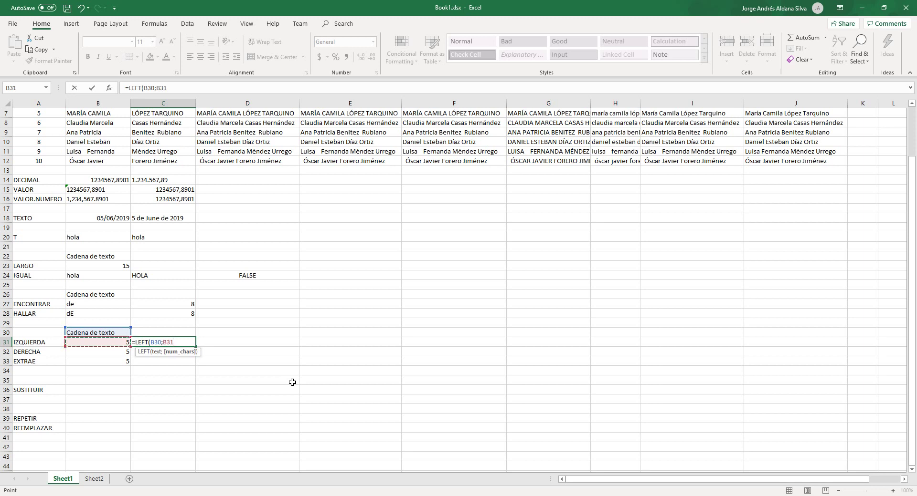
pyautogui.press('Return')
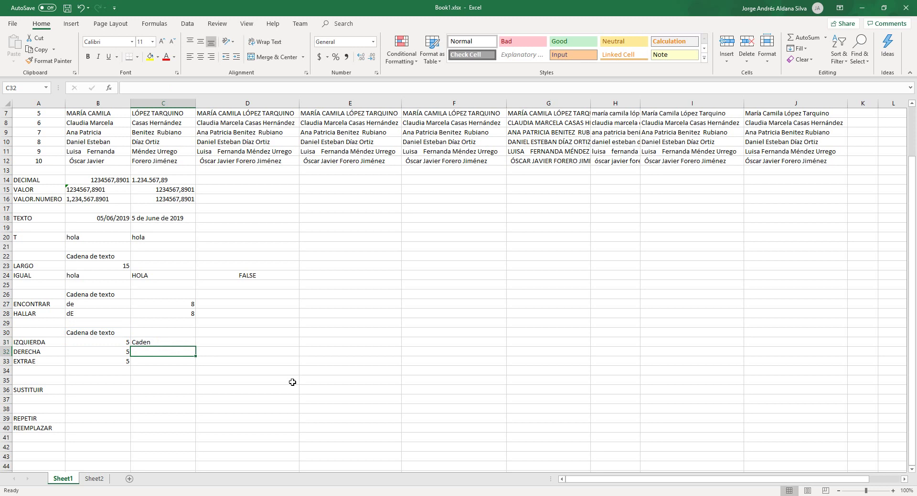
# Step: Enter the formula =RIGHT(B30;B32) in cell C32 to extract the last characters of the text
pyautogui.write('=')
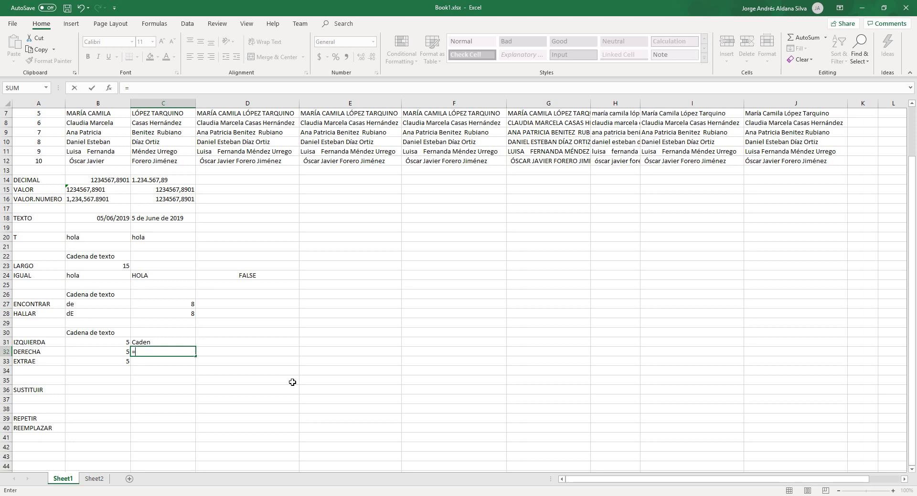
pyautogui.write('rig')
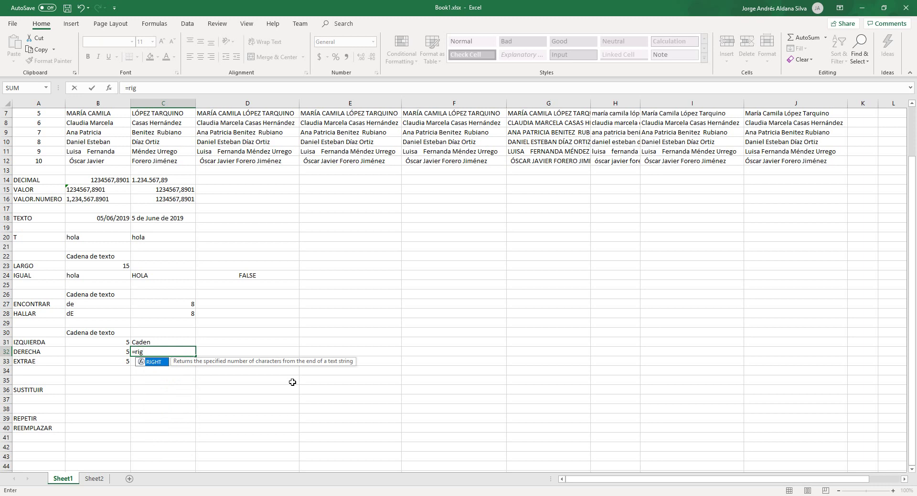
pyautogui.press('Tab')
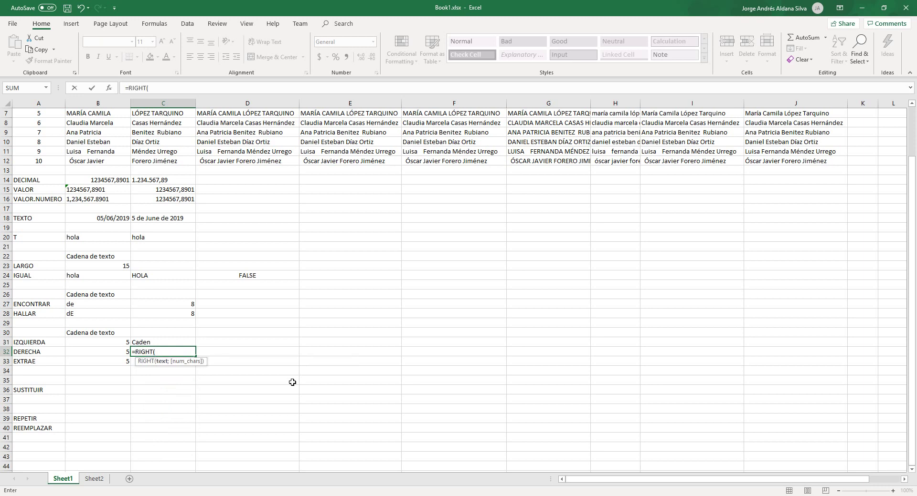
pyautogui.press('Left')
pyautogui.press('Up')
pyautogui.press('Up')
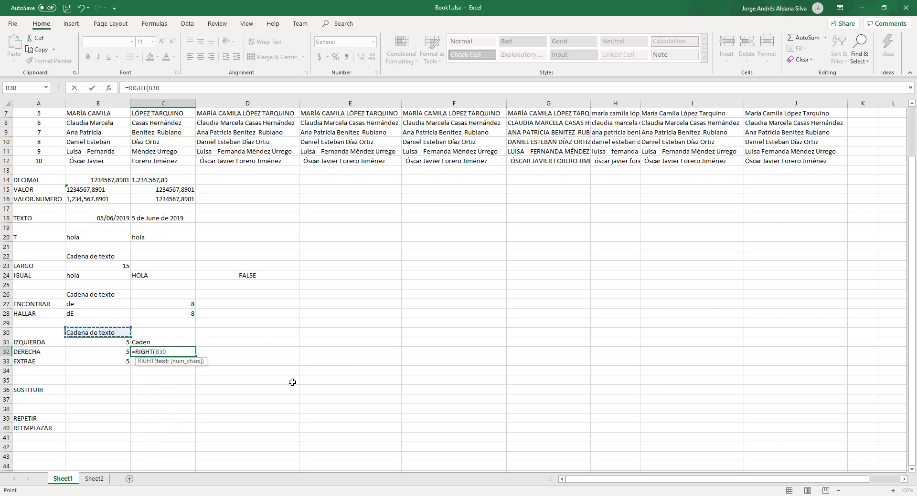
pyautogui.write(';')
pyautogui.press('Left')
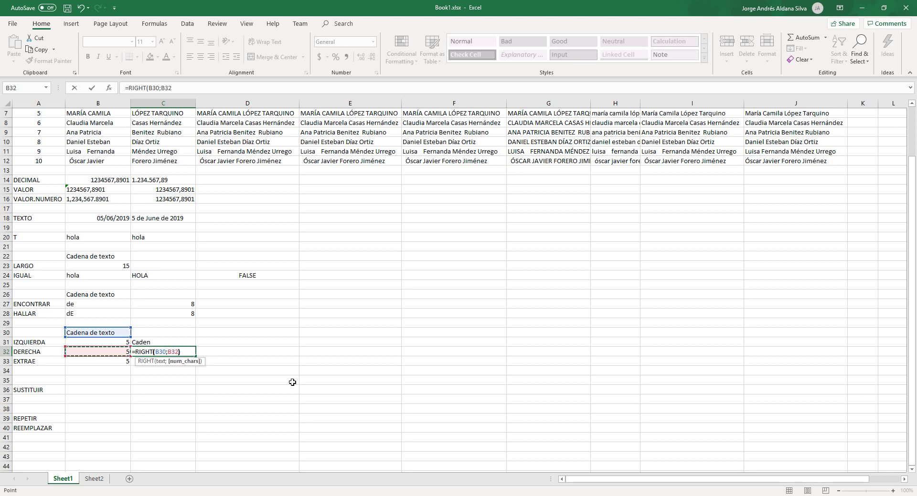
pyautogui.write(')')
pyautogui.press('Return')
pyautogui.press('Up')
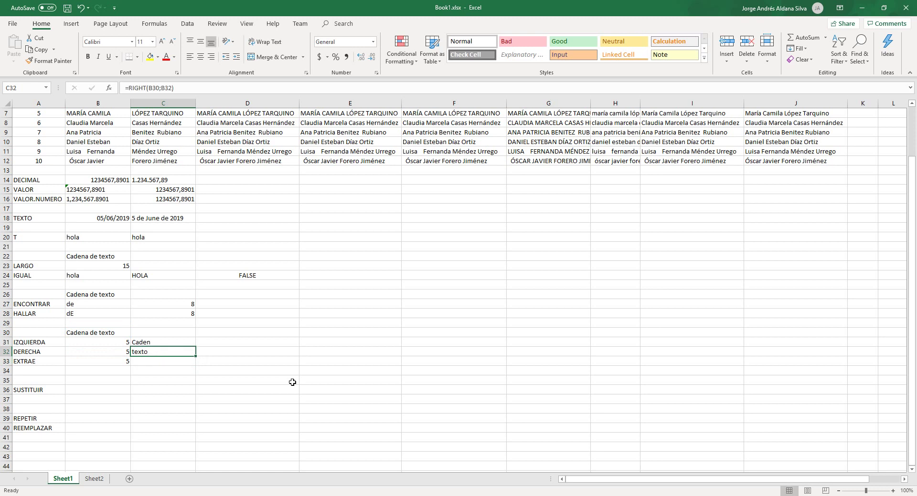
# Step: Enter the formula =MID(B30;5;B33) in cell C33 to extract characters starting at position 5
pyautogui.press('Down')
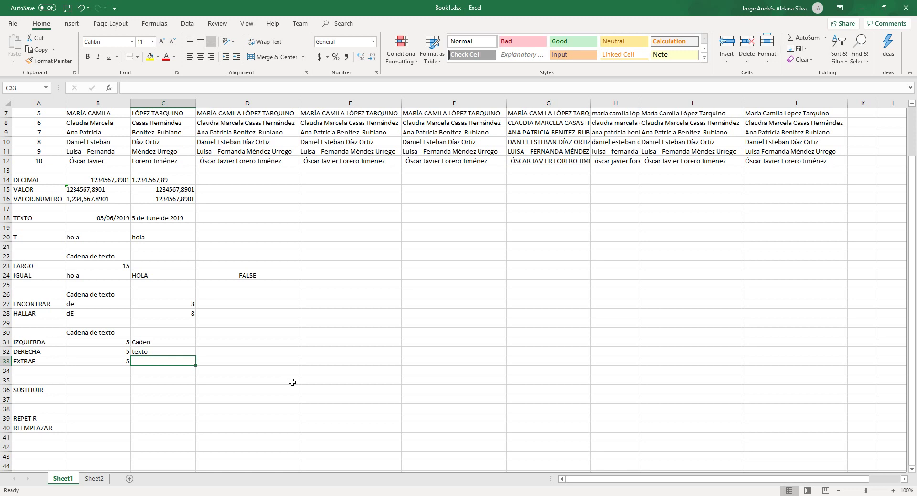
pyautogui.press('Left')
pyautogui.press('Left')
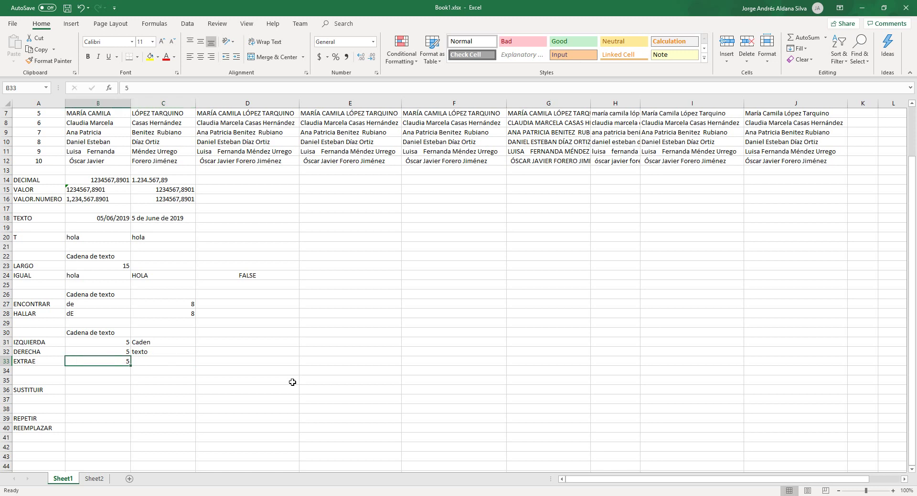
pyautogui.press('Right')
pyautogui.press('Right')
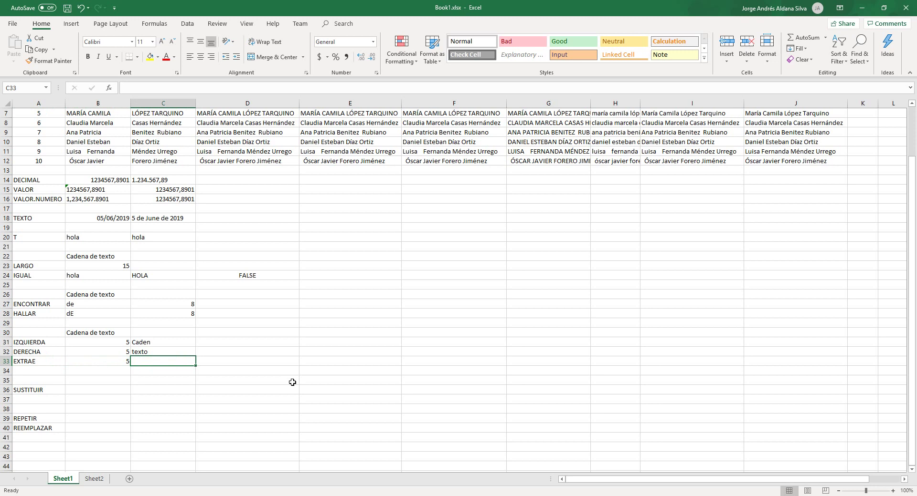
pyautogui.write('=mid')
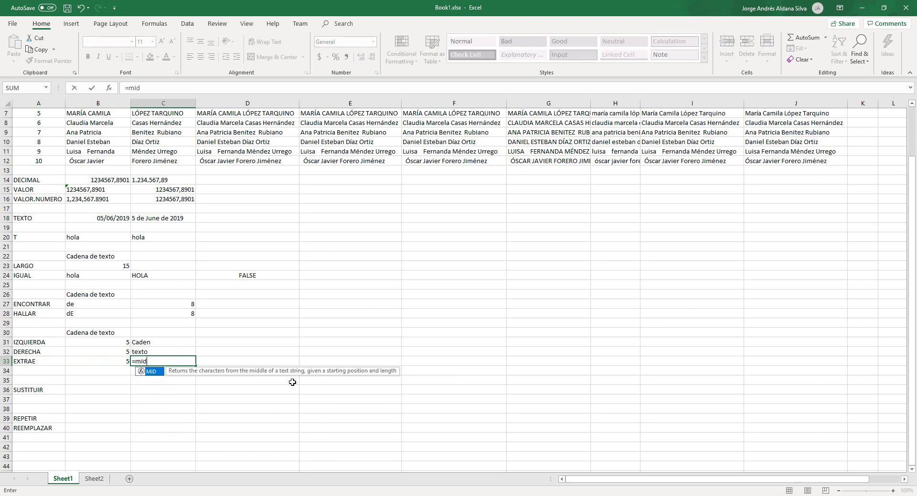
pyautogui.press('Tab')
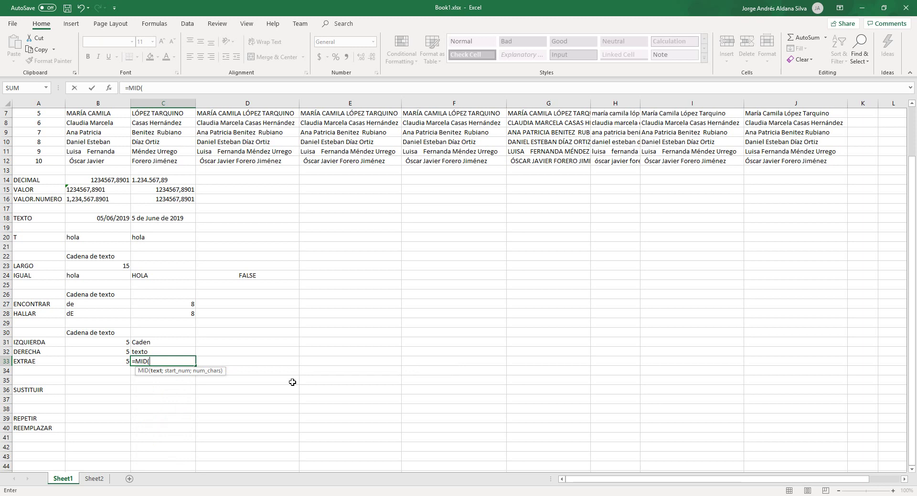
pyautogui.press('Left')
pyautogui.press('Up')
pyautogui.press('Up')
pyautogui.press('Up')
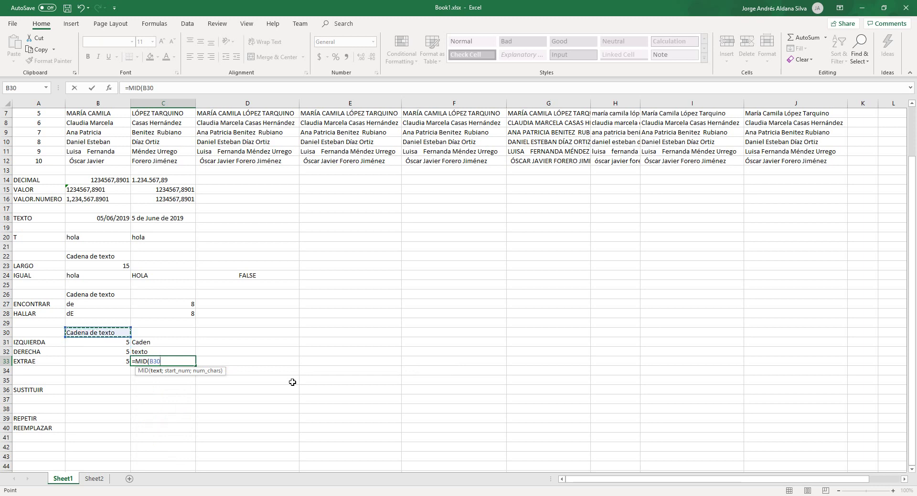
pyautogui.write(';5;')
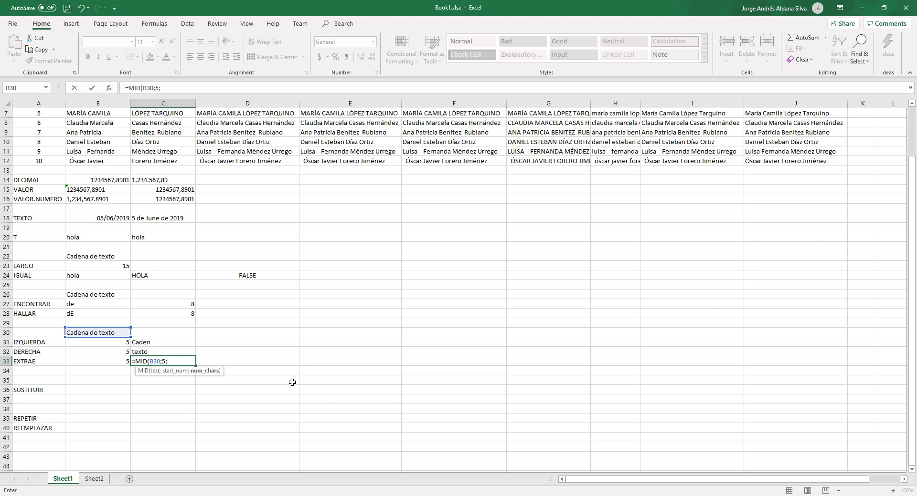
pyautogui.press('Up')
pyautogui.press('Up')
pyautogui.press('Up')
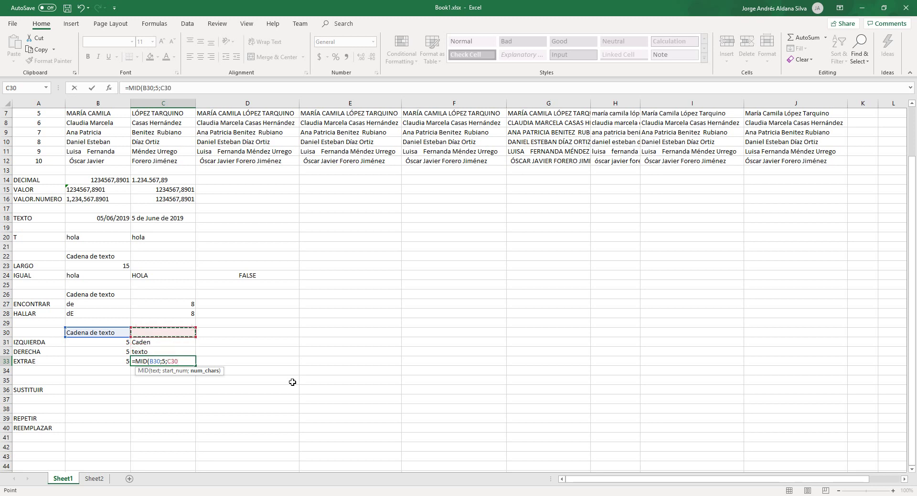
pyautogui.press('Left')
pyautogui.press('Down')
pyautogui.press('Down')
pyautogui.press('Down')
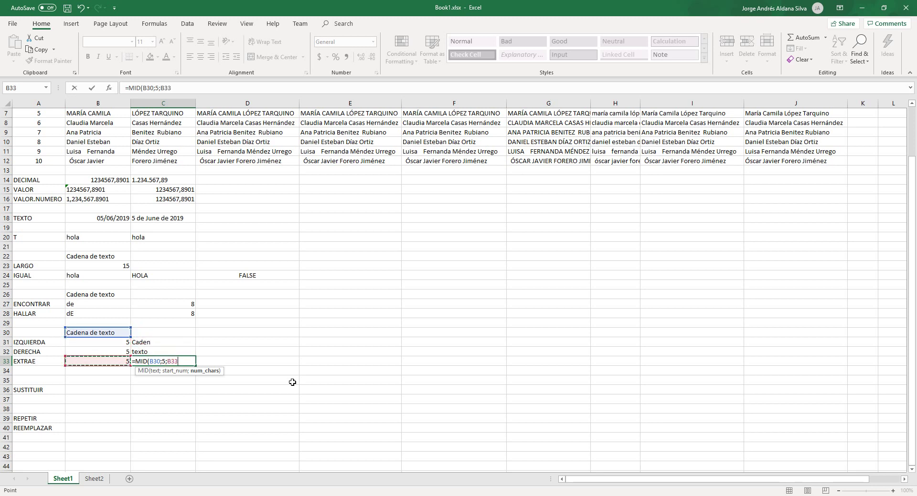
pyautogui.write(')')
pyautogui.press('Return')
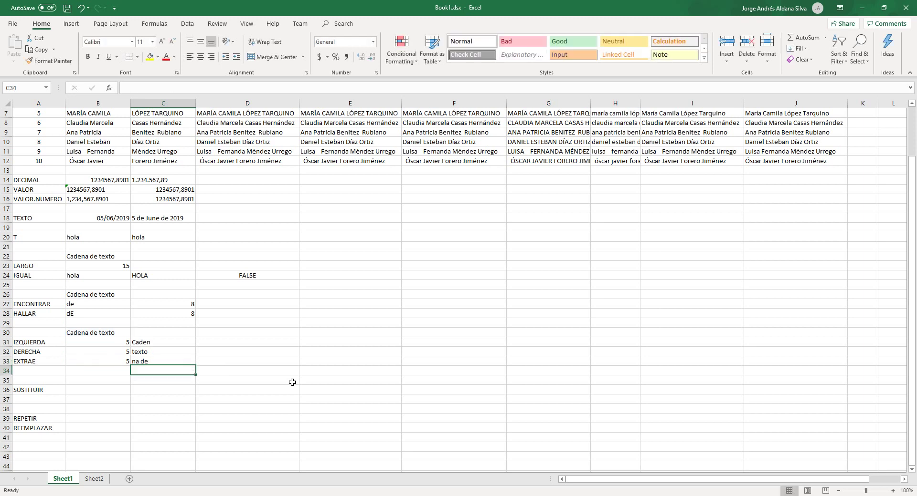
# Step: Review the MID formula and its character count on the EXTRAE row, comparing it with the HALLAR row
pyautogui.press('Up')
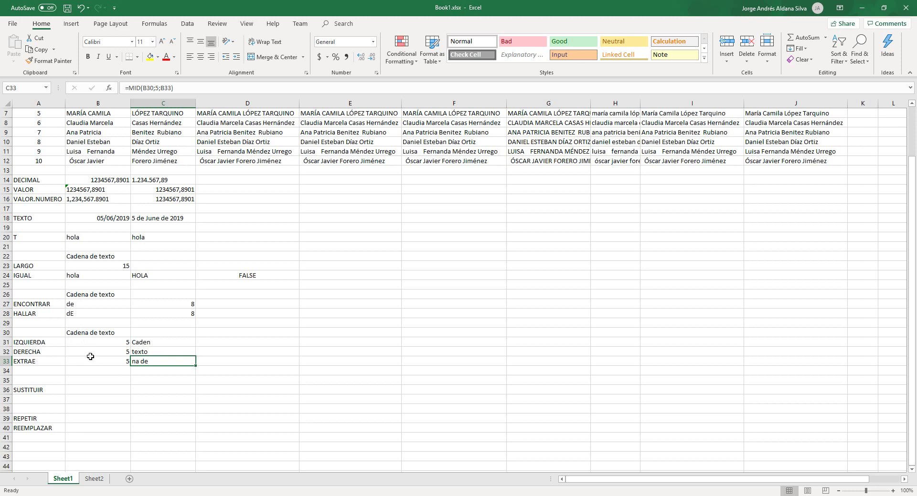
pyautogui.click(87, 361)
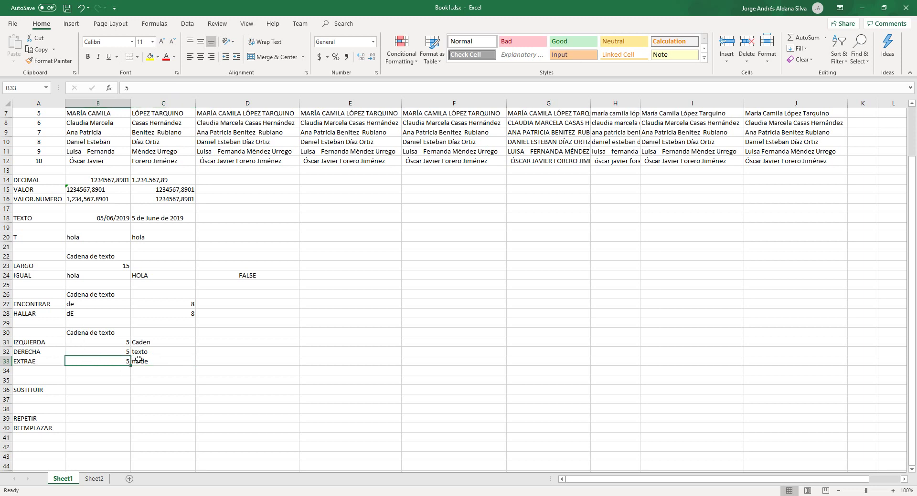
pyautogui.moveTo(138, 361); pyautogui.dragTo(28, 362)
pyautogui.moveTo(52, 315); pyautogui.dragTo(162, 315)
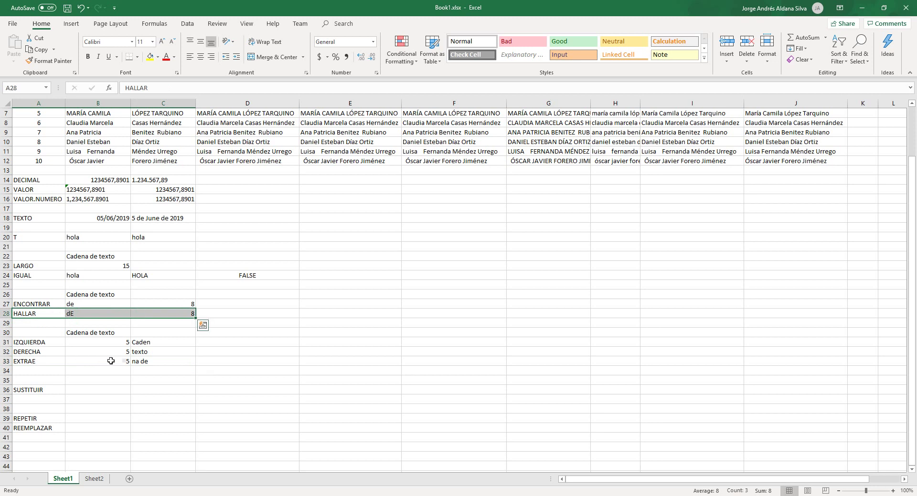
pyautogui.click(140, 362)
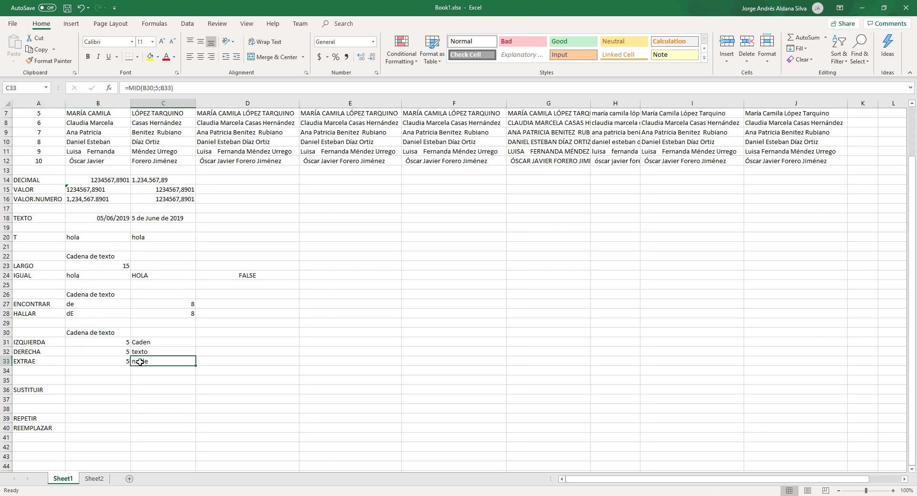
# Step: Test the MID formula with character counts of 7 and 8 in cell B33, and restore the count 5
pyautogui.click(118, 362)
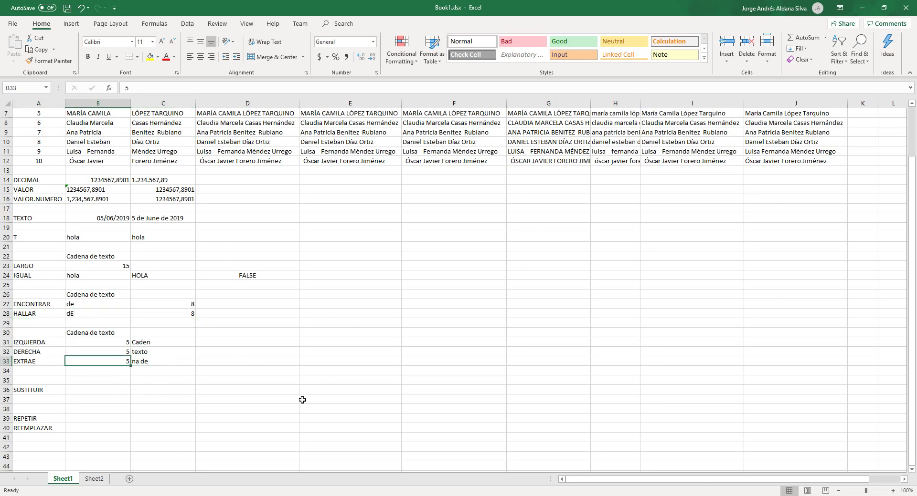
pyautogui.write('7')
pyautogui.press('Return')
pyautogui.press('Up')
pyautogui.write('8')
pyautogui.press('Up')
pyautogui.write('5')
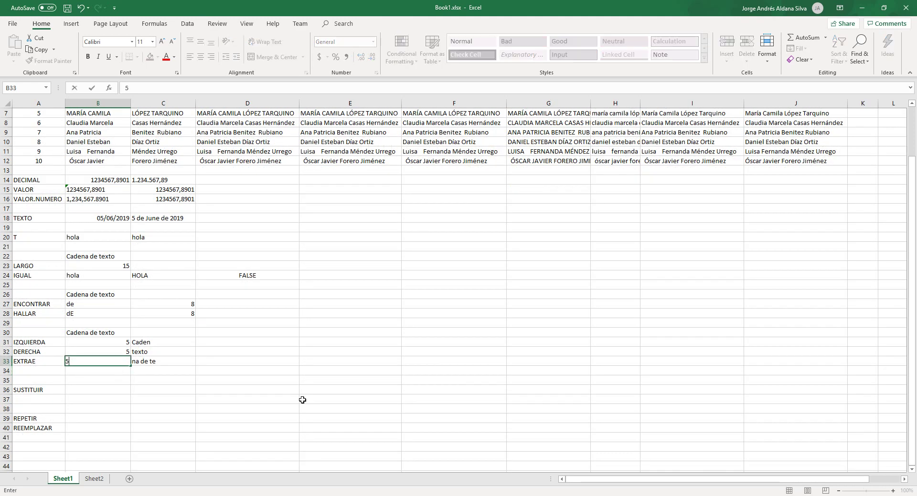
pyautogui.press('Return')
# Step: Enter the text Cadena de texto in cell B35, above the SUSTITUIR row
pyautogui.press('Down')
pyautogui.press('Down')
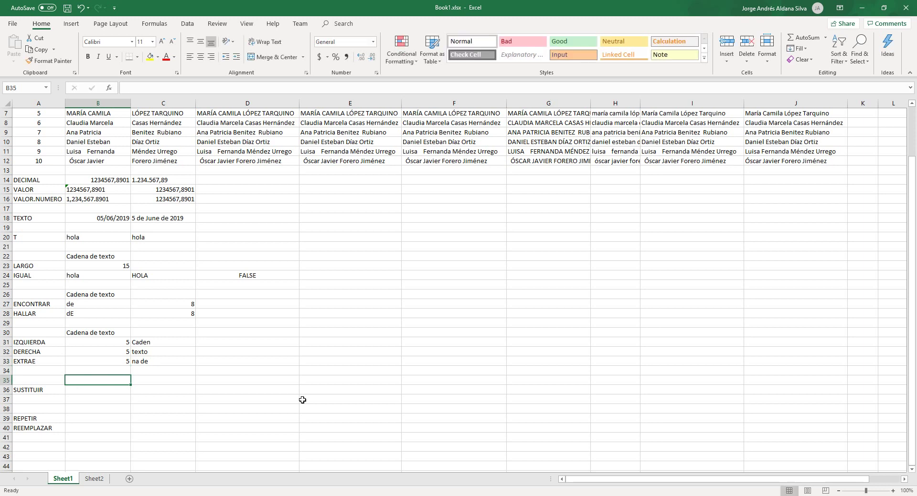
pyautogui.press('Up')
pyautogui.write('C')
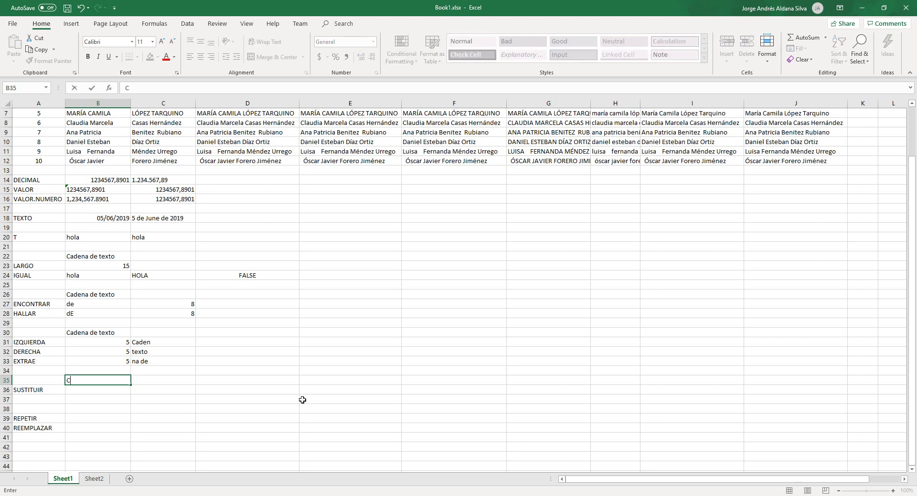
pyautogui.write('adena de texto')
pyautogui.press('Return')
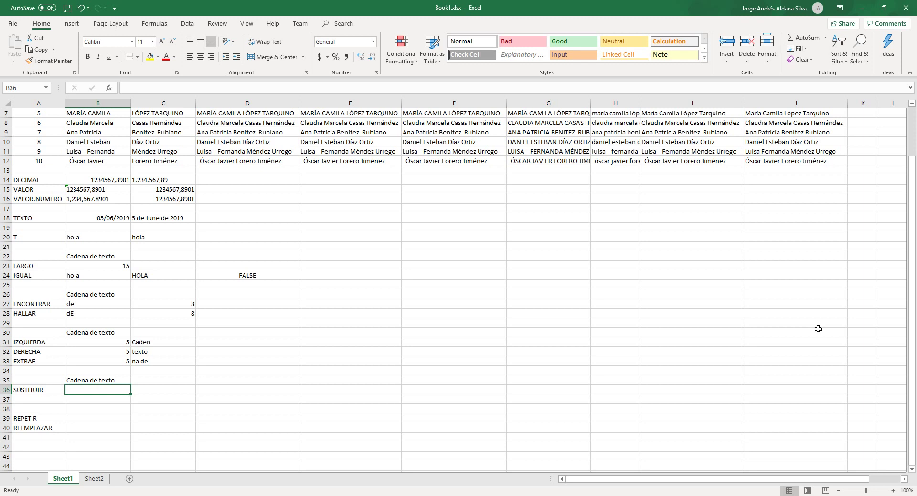
# Step: Enter the formula =SUBSTITUTE(B35;"de";"con") in cell B36 on the SUSTITUIR row
pyautogui.write('=subst')
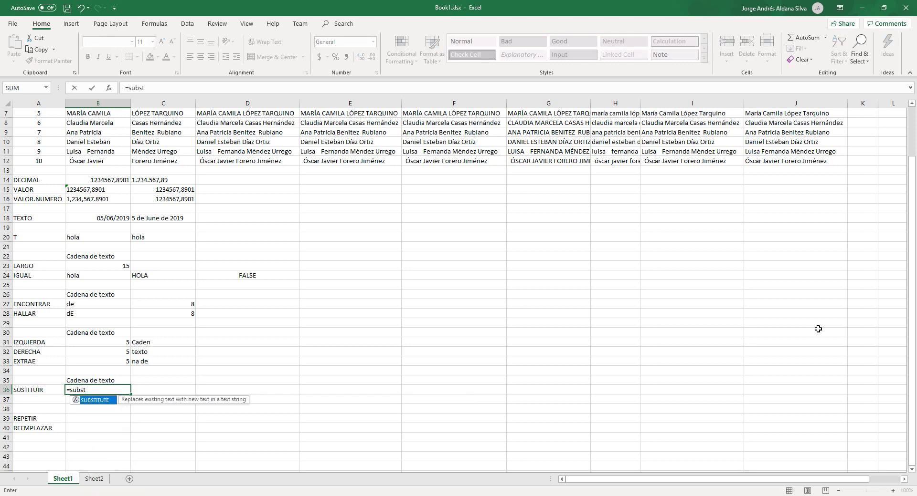
pyautogui.press('Tab')
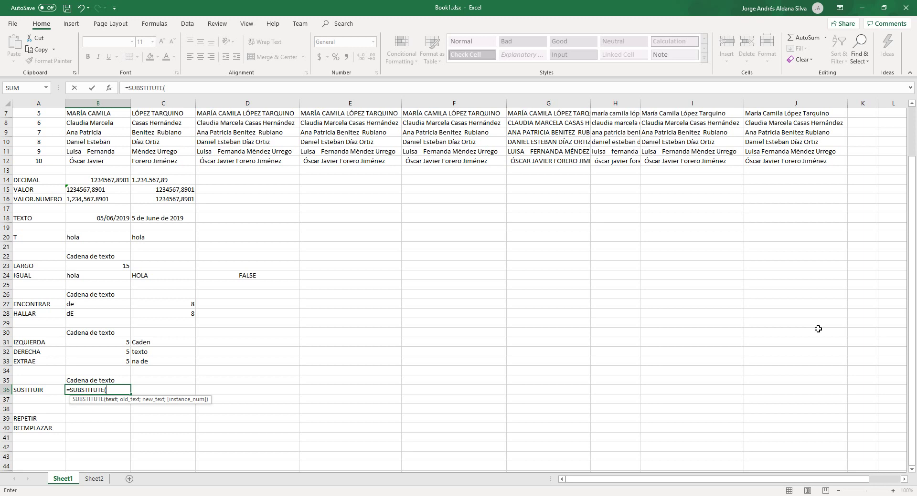
pyautogui.press('Up')
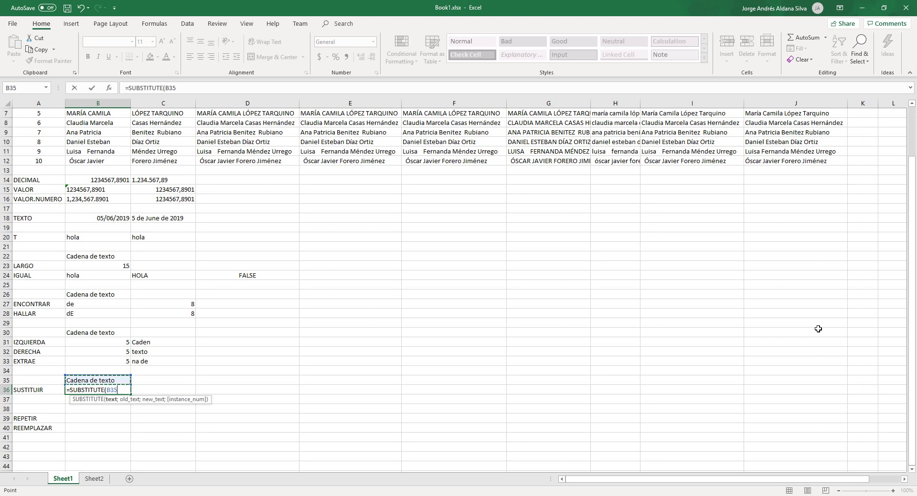
pyautogui.write(';"de";')
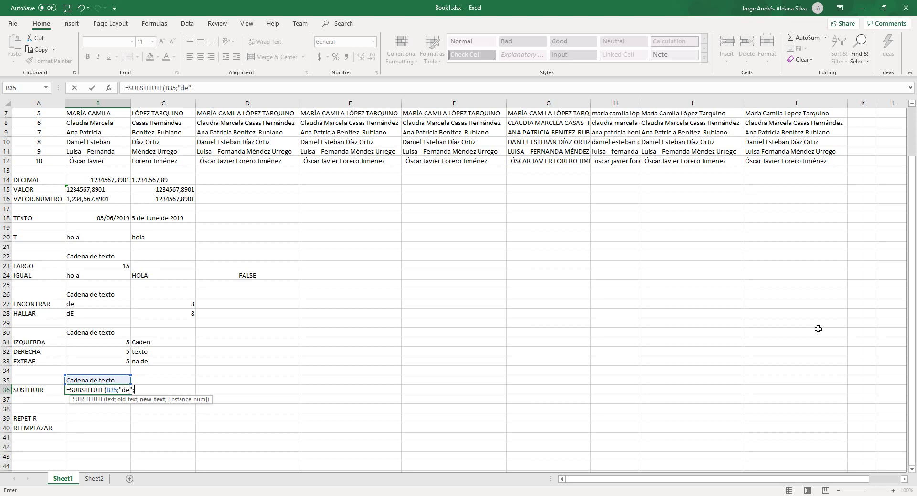
pyautogui.write('"con")')
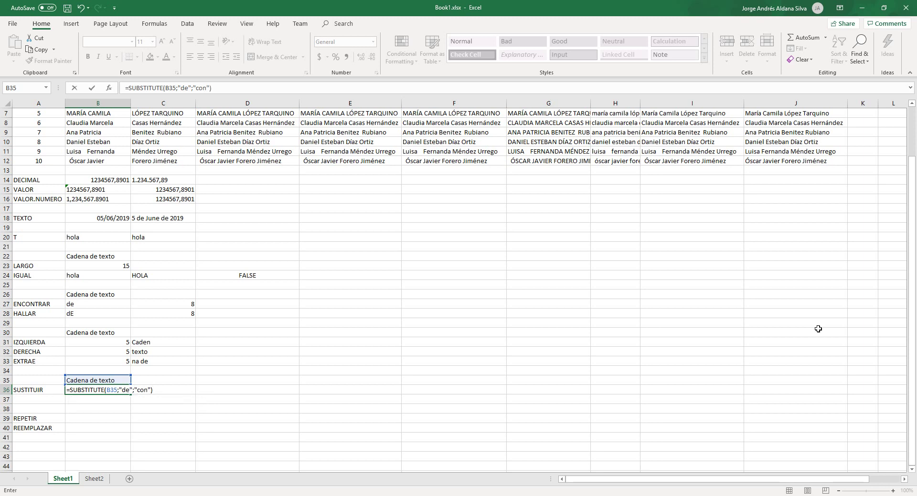
pyautogui.press('BackSpace')
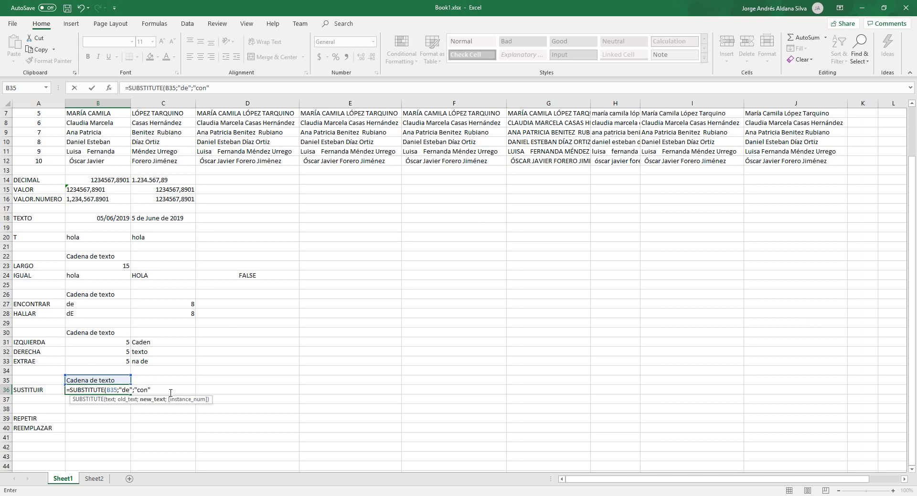
pyautogui.write('?')
pyautogui.press('BackSpace')
pyautogui.write(')')
pyautogui.hotkey('ctrl', 'Return')
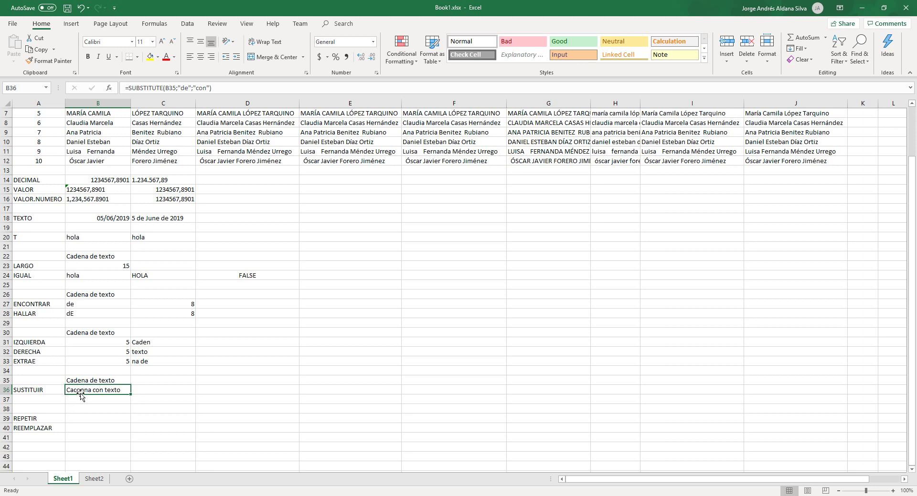
# Step: Add the instance number 2 to the SUBSTITUTE formula in B36 so that only the second "de" is replaced
pyautogui.doubleClick(120, 391)
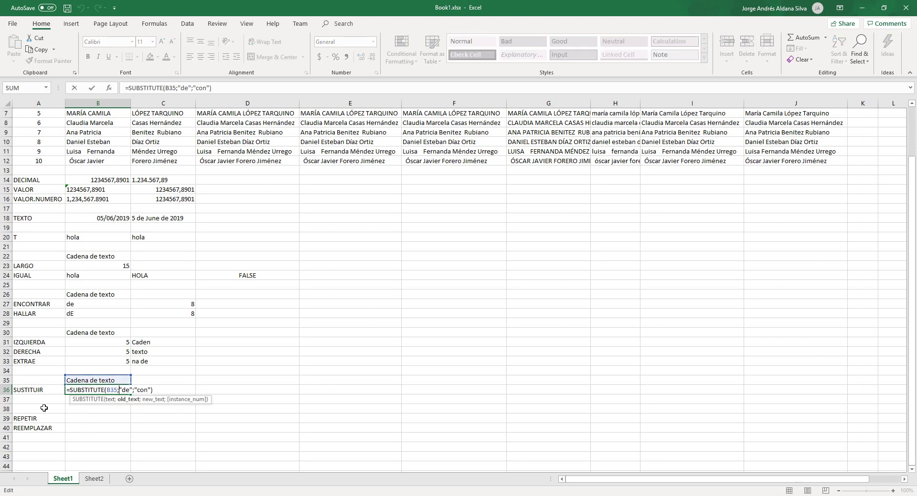
pyautogui.click(152, 391)
pyautogui.write(';')
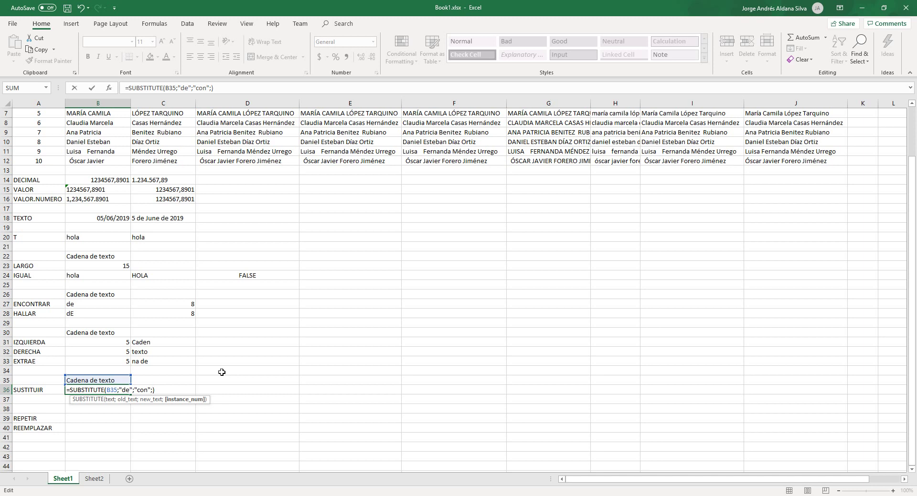
pyautogui.write('2')
pyautogui.hotkey('ctrl', 'Return')
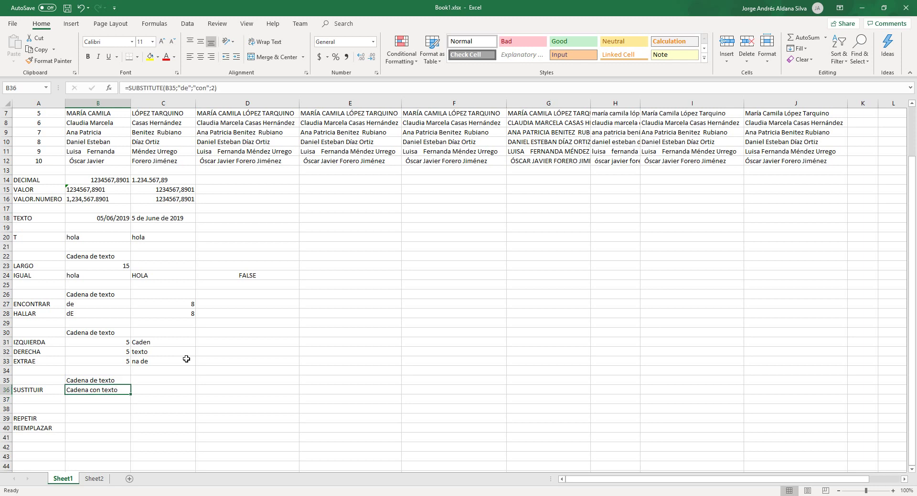
pyautogui.press('Up')
pyautogui.press('Down')
# Step: Enter the text hola followed by a space in cell B39 on the REPETIR row
pyautogui.click(100, 418)
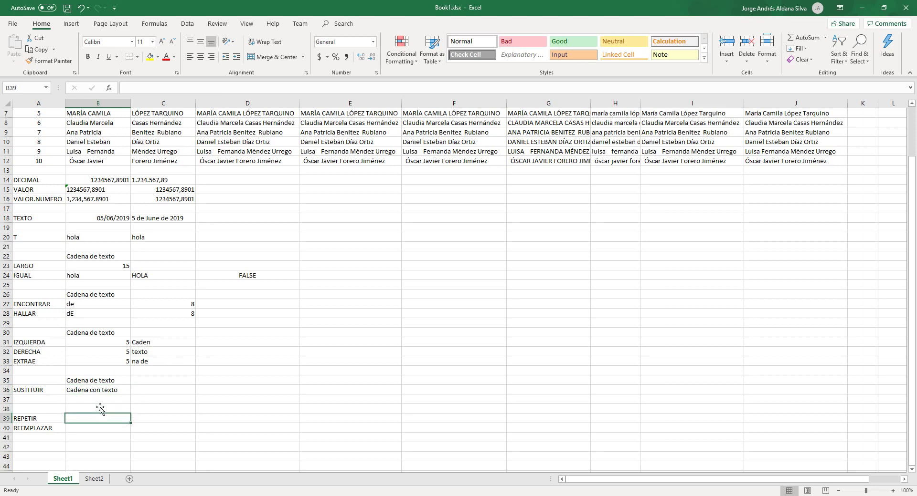
pyautogui.click(101, 407)
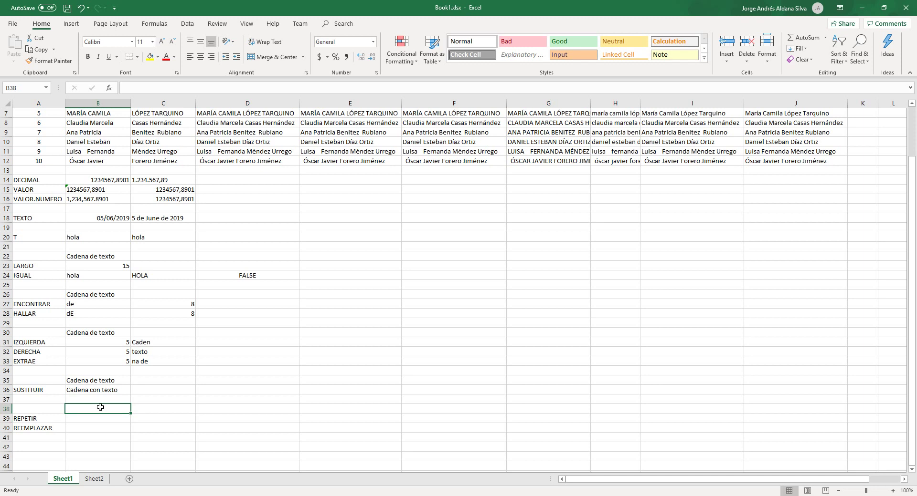
pyautogui.press('Down')
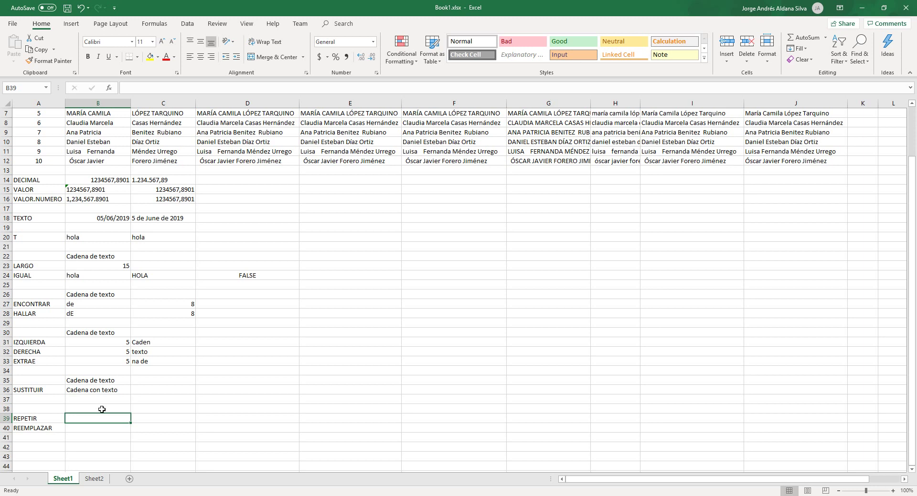
pyautogui.scroll(-1, 131, 385)
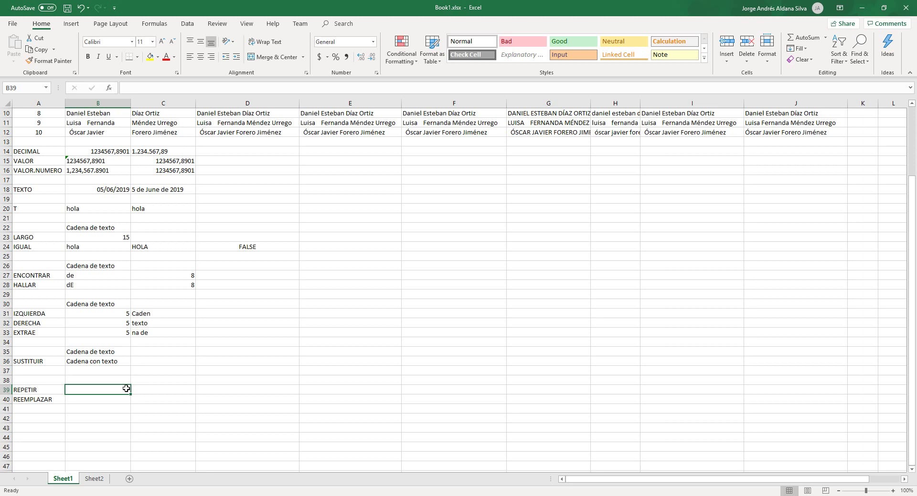
pyautogui.write('hola')
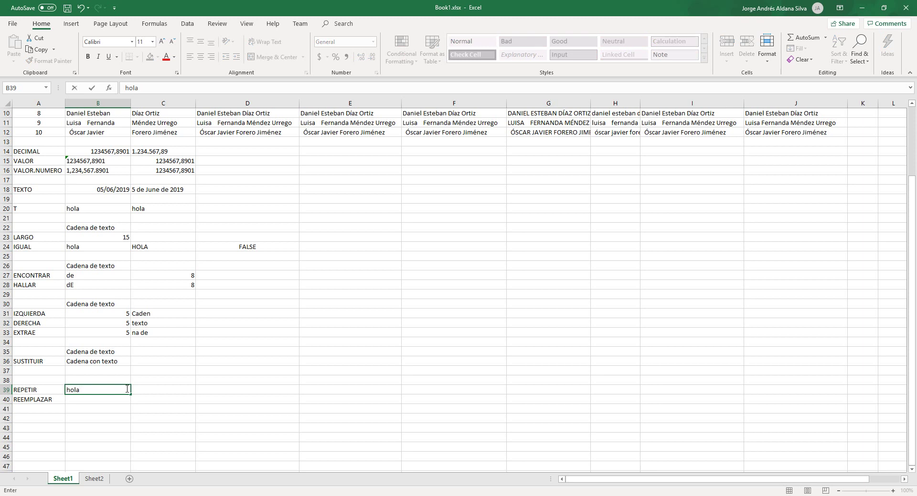
pyautogui.press('Return')
# Step: Enter the formula =REPT(B39;3) in cell C39 to repeat the text three times
pyautogui.press('Up')
pyautogui.press('Right')
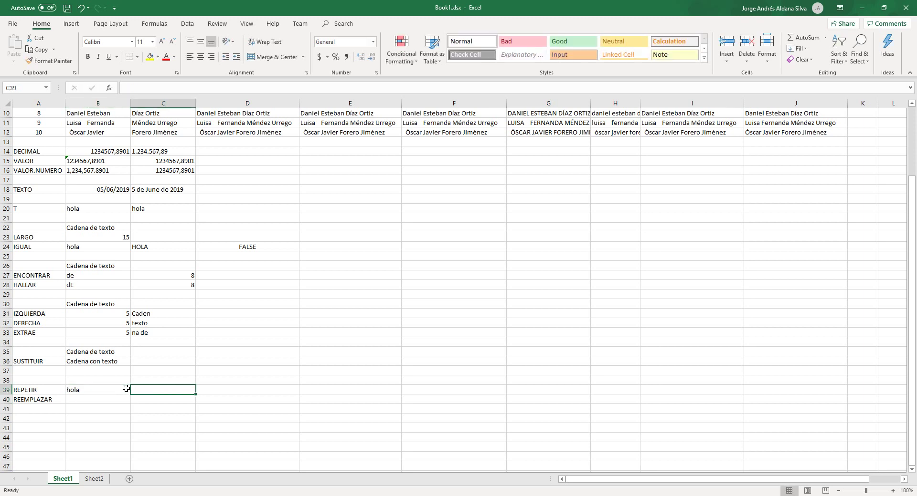
pyautogui.write('=rep')
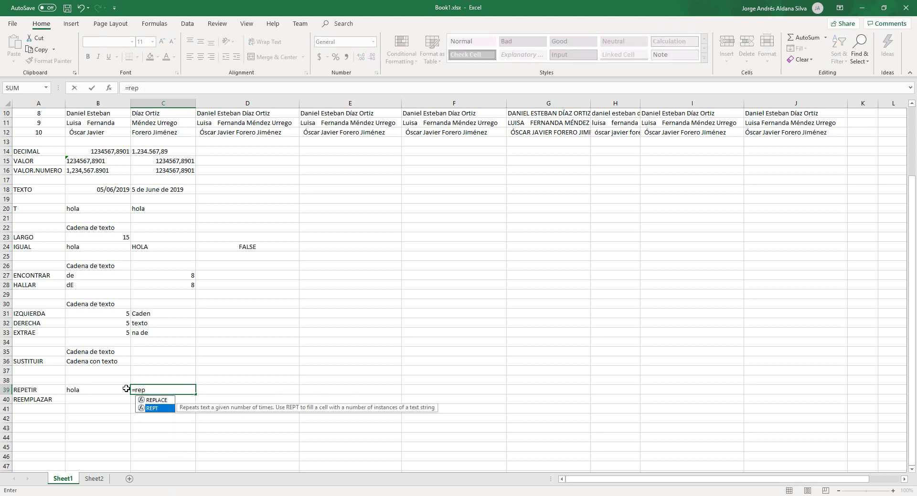
pyautogui.press('Tab')
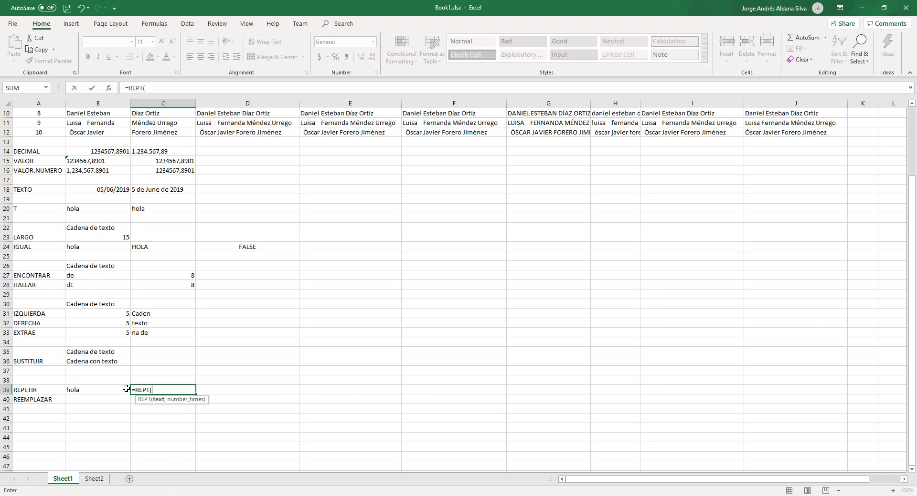
pyautogui.click(126, 389)
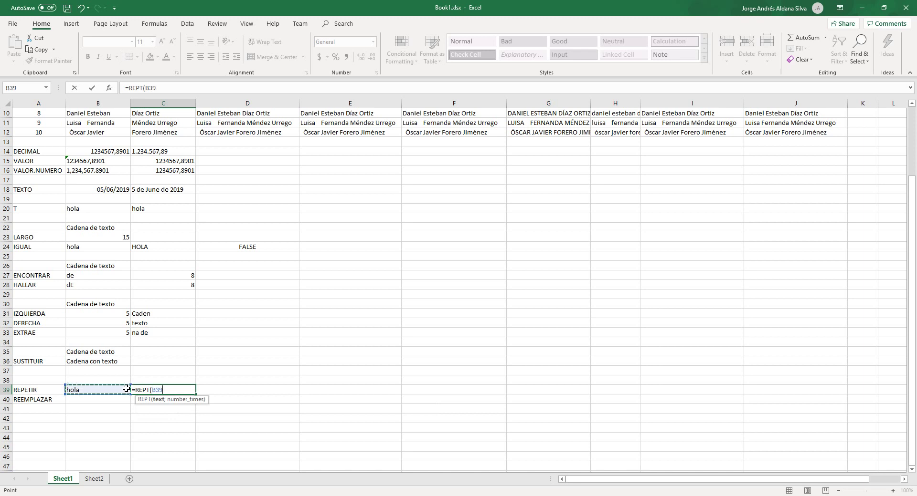
pyautogui.write(';3)')
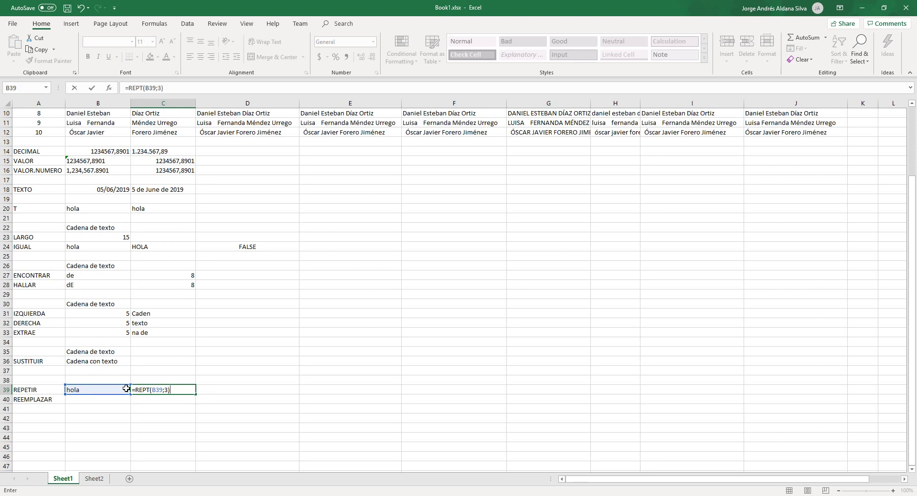
pyautogui.press('Return')
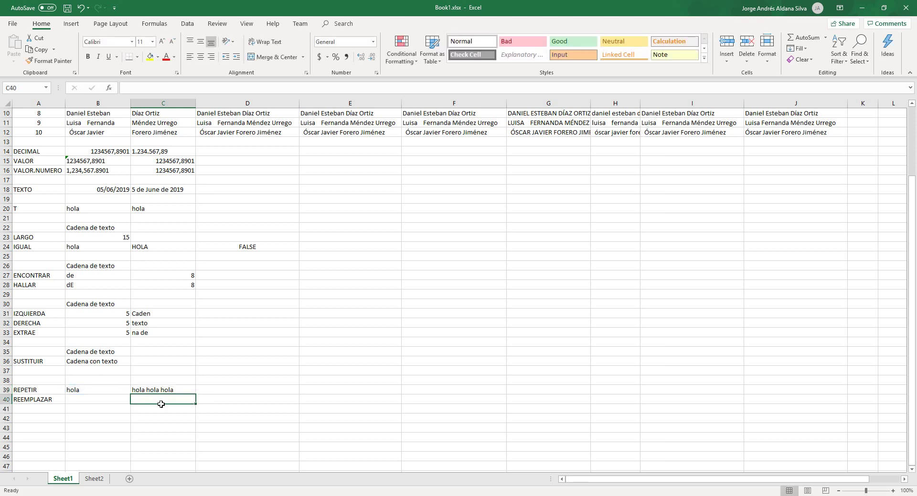
# Step: Enter the text Cadena de texto in cell B40 on the REEMPLAZAR row
pyautogui.click(118, 399)
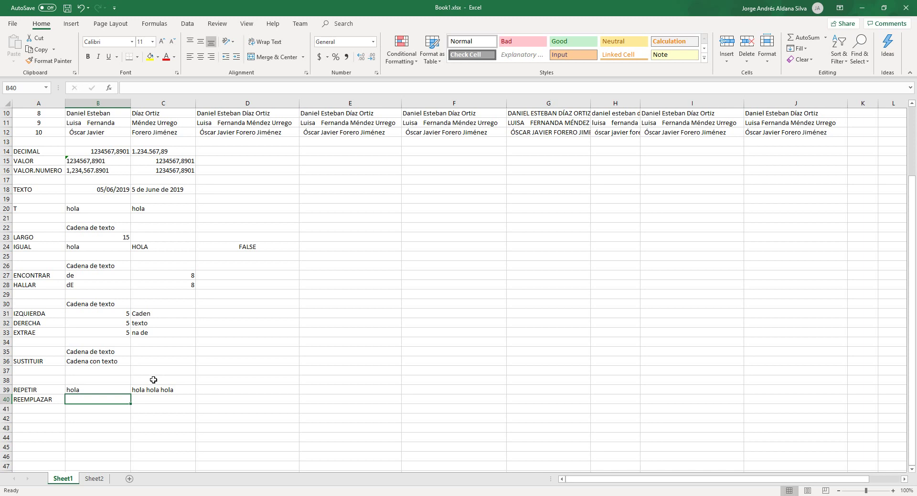
pyautogui.write('Cadena de tecto')
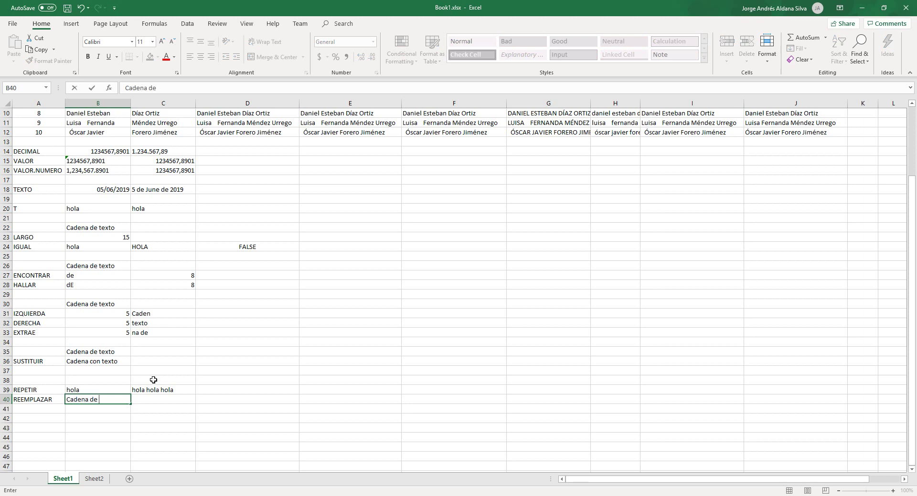
pyautogui.press('BackSpace')
pyautogui.press('BackSpace')
pyautogui.press('Return')
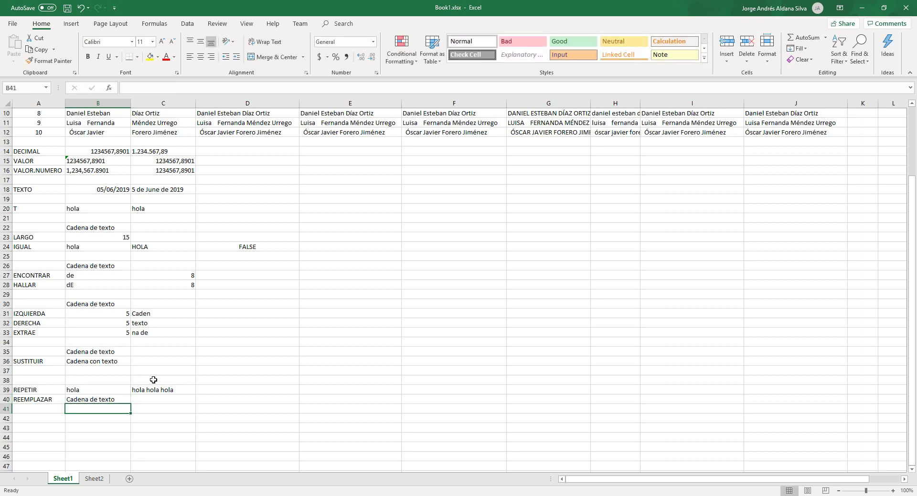
# Step: Enter the formula =REPLACE(B40;8;2;"con") in cell C40 to replace two characters starting at position 8
pyautogui.press('Up')
pyautogui.press('Right')
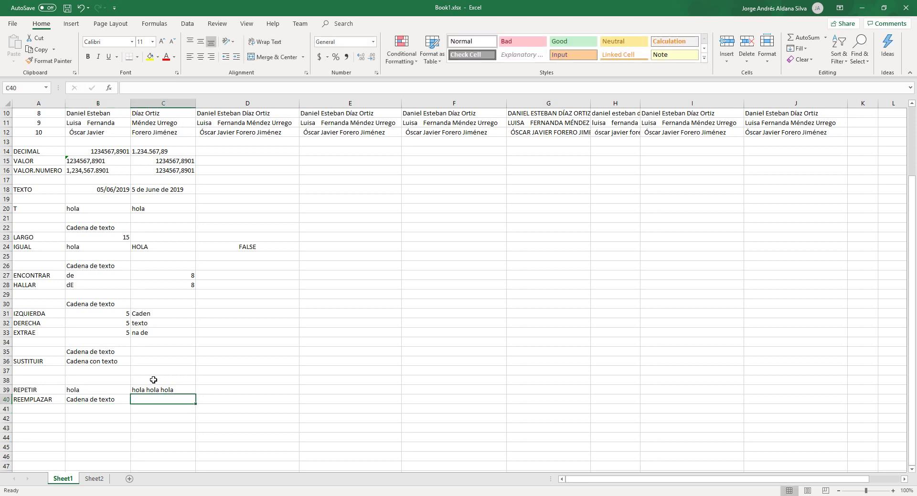
pyautogui.write('=repl')
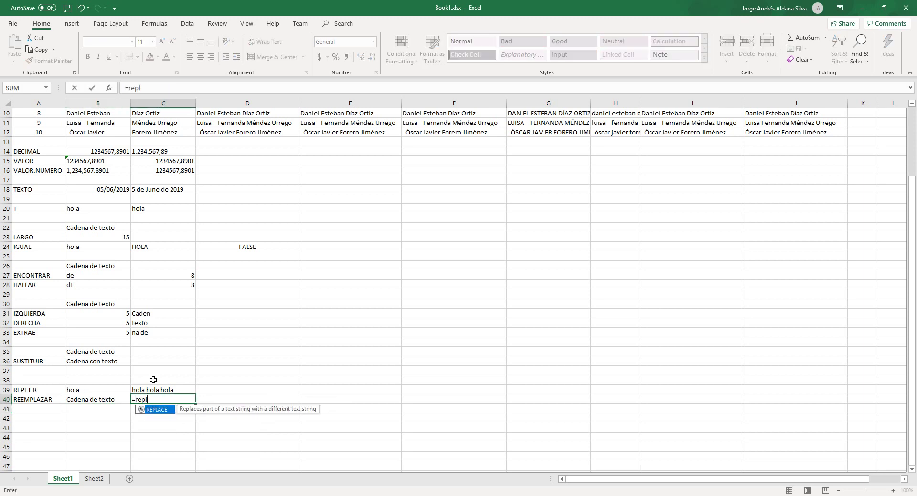
pyautogui.press('Tab')
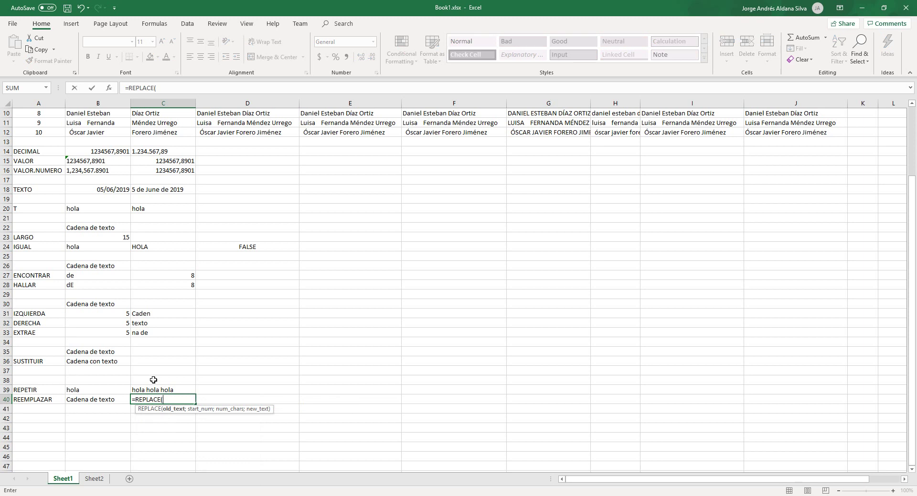
pyautogui.press('Left')
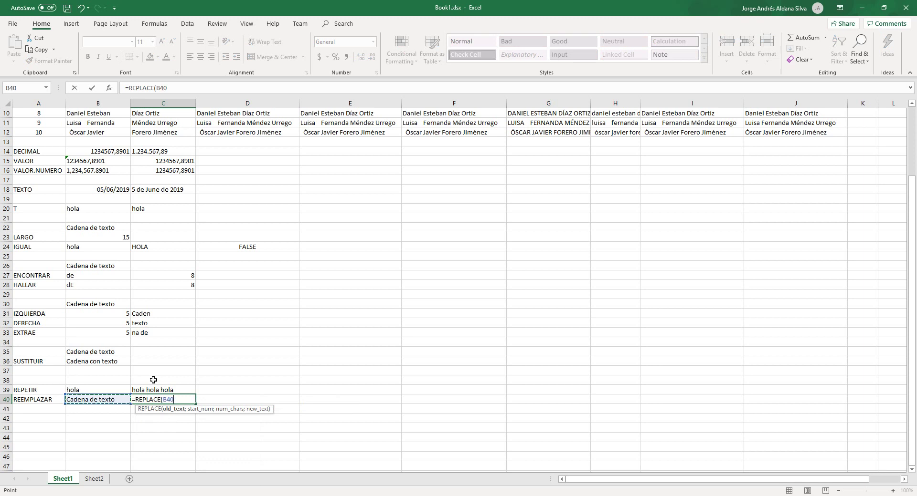
pyautogui.write(';')
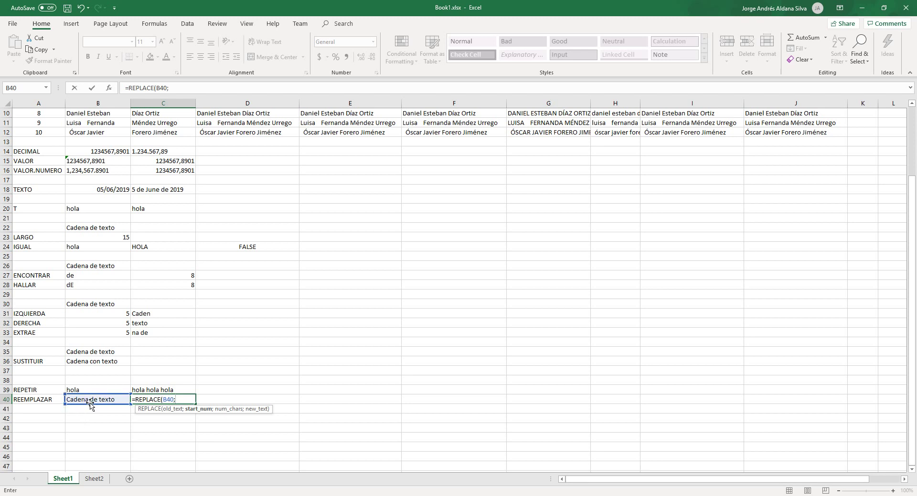
pyautogui.write('8')
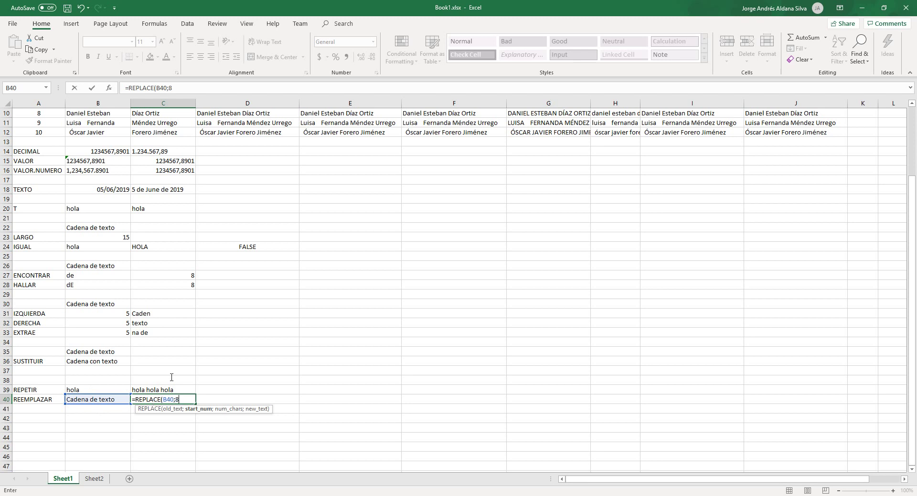
pyautogui.write(';2')
pyautogui.write(';"con')
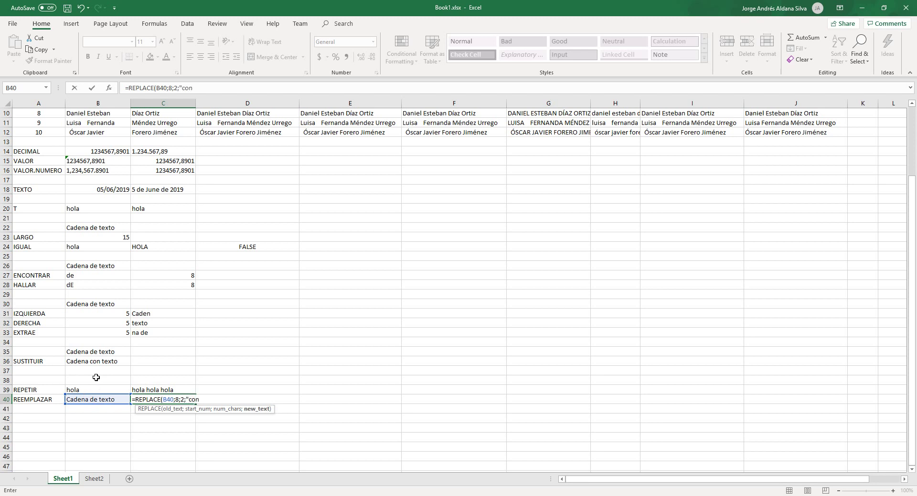
pyautogui.write('")')
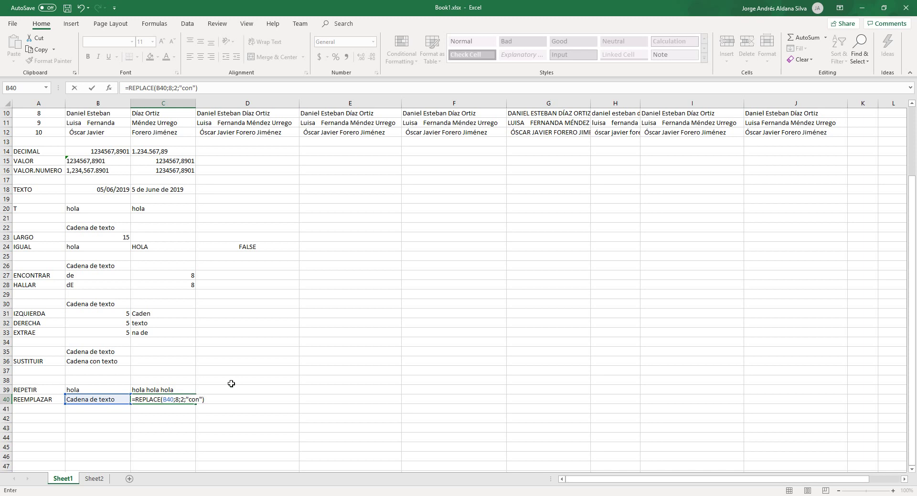
pyautogui.press('Return')
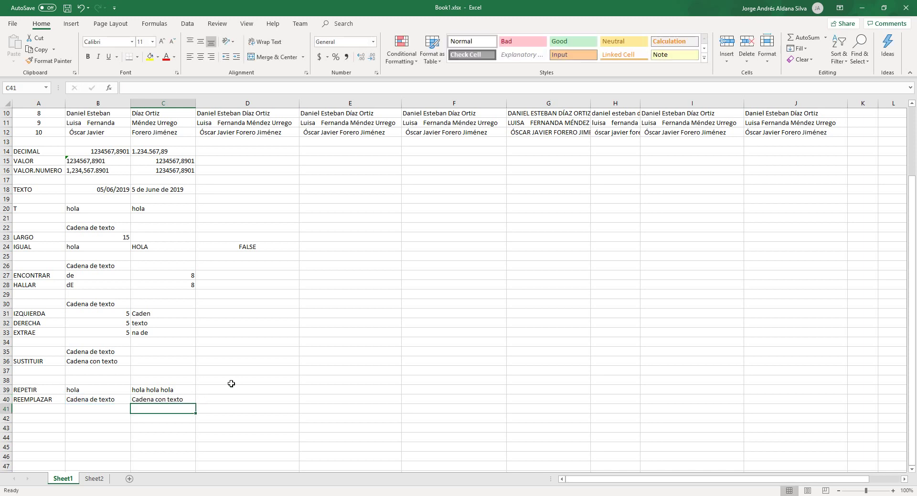
pyautogui.press('Up')
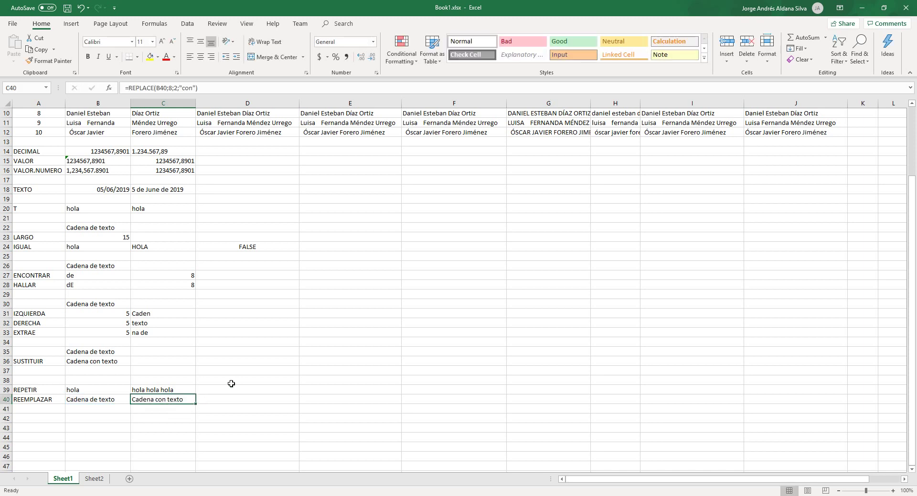
pyautogui.scroll(3, 231, 384)
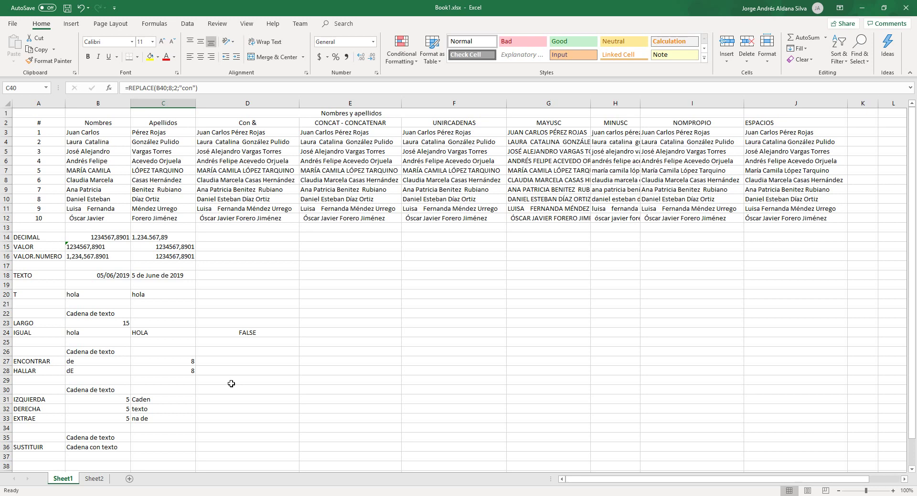
pyautogui.scroll(-2, 231, 382)
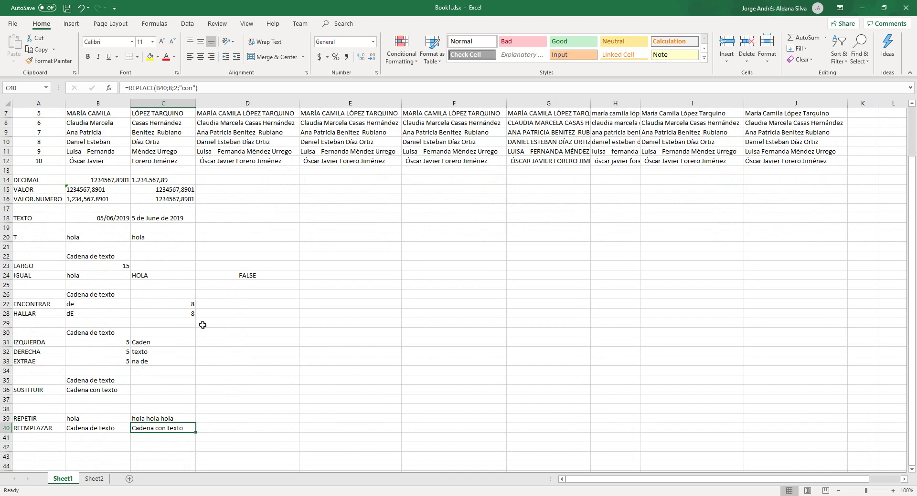
pyautogui.click(125, 436)
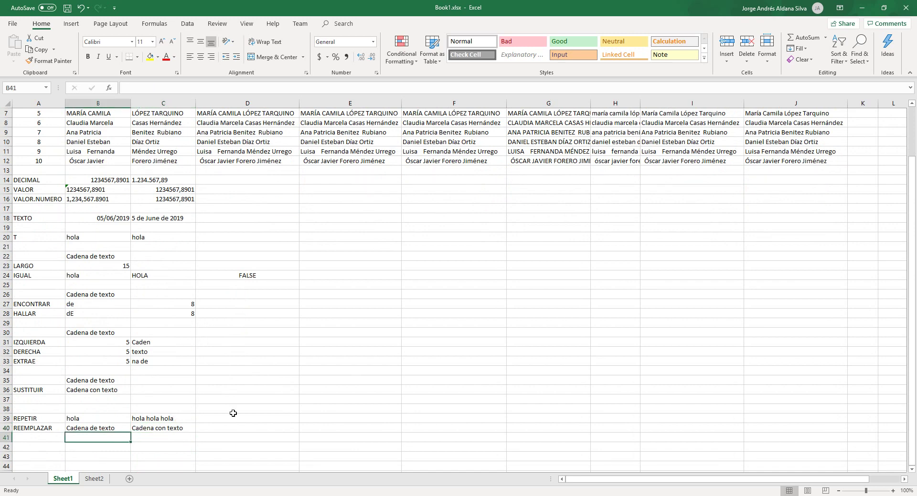
pyautogui.scroll(1, 237, 413)
pyautogui.scroll(1, 238, 413)
pyautogui.click(239, 392)
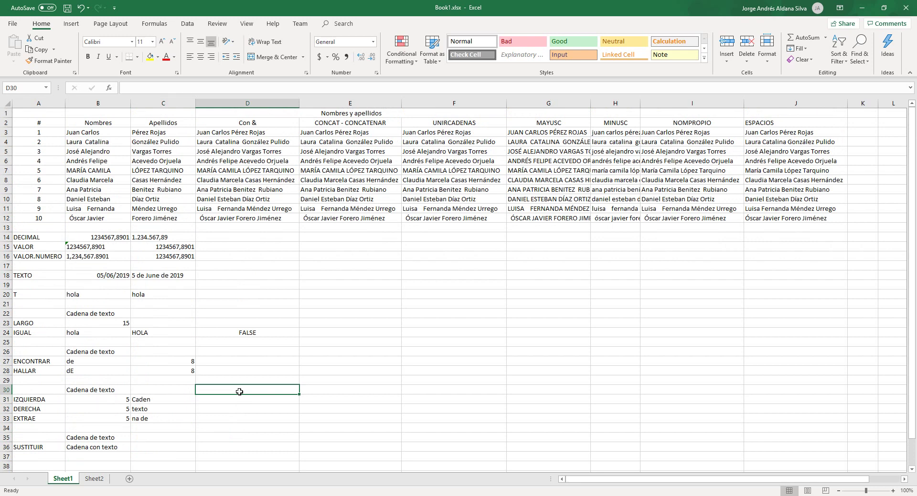
pyautogui.click(205, 495)
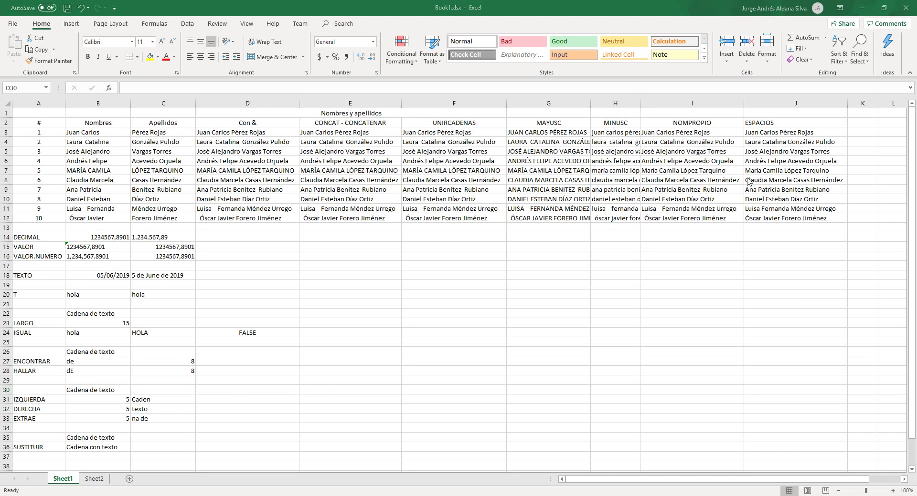